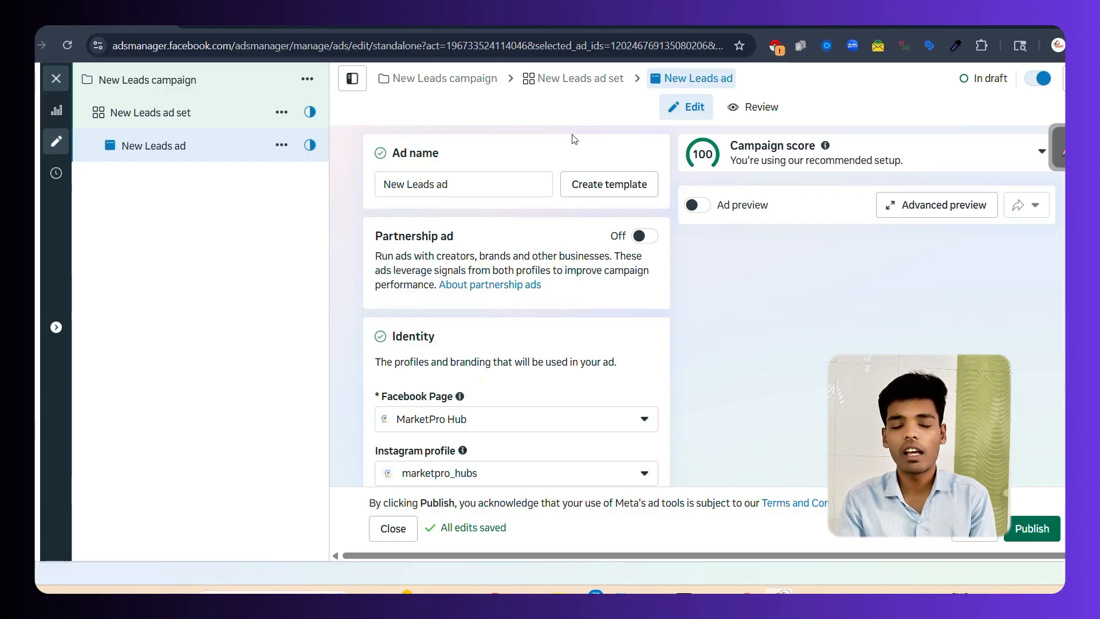
Set the ad's Facebook Page to the Digital Marketing Page from the portfolio that holds five Pages
scroll(489, 221, "down", 1)
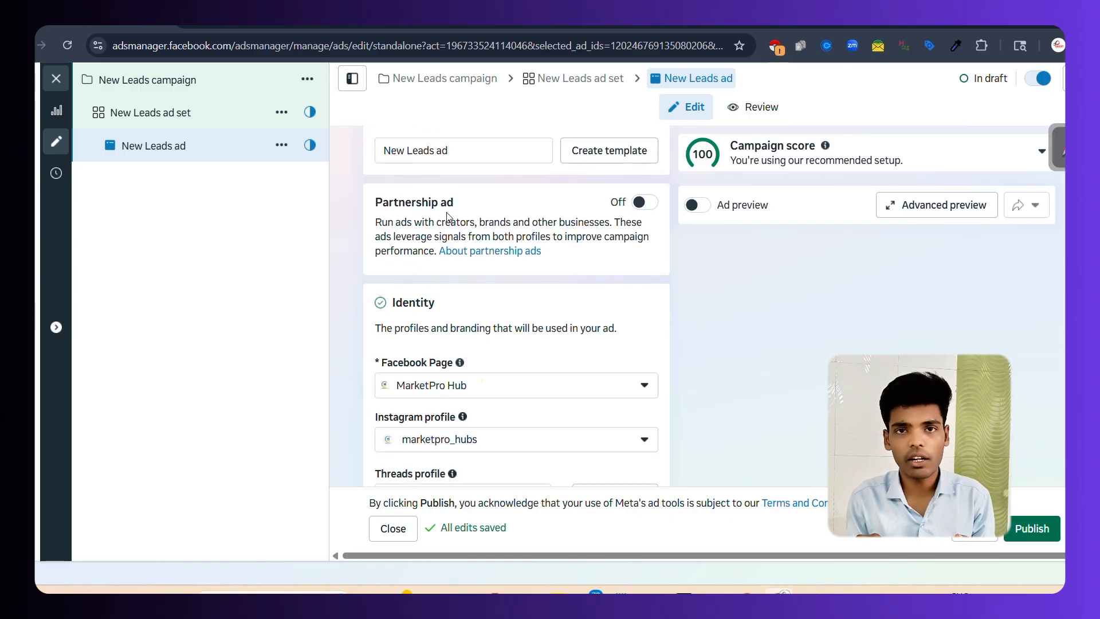
left_click_drag(376, 202, 454, 212)
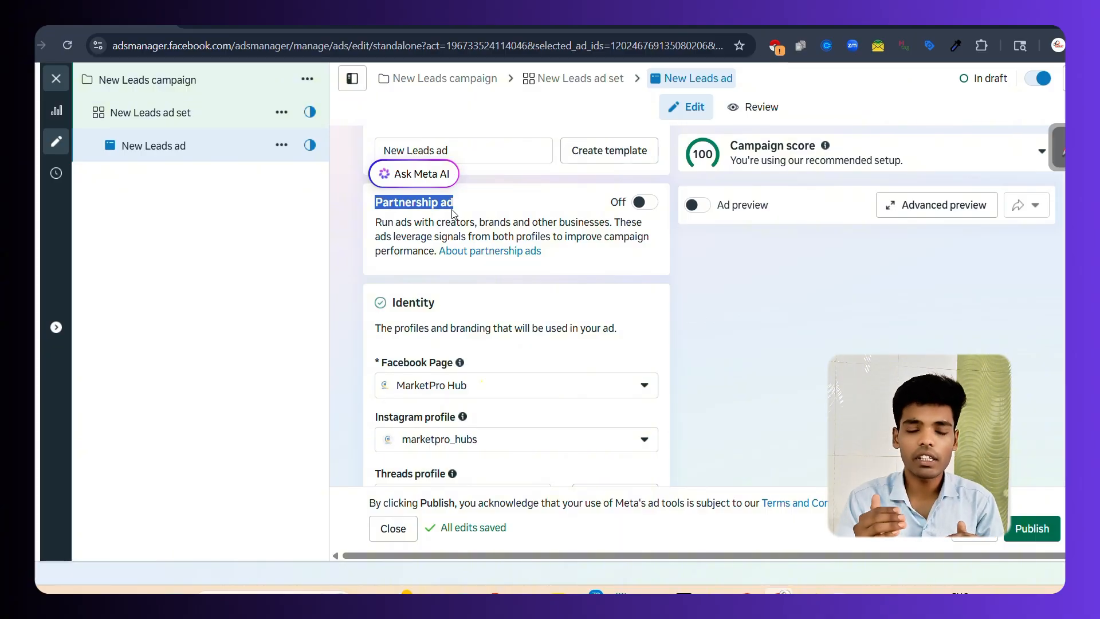
scroll(447, 240, "down", 1)
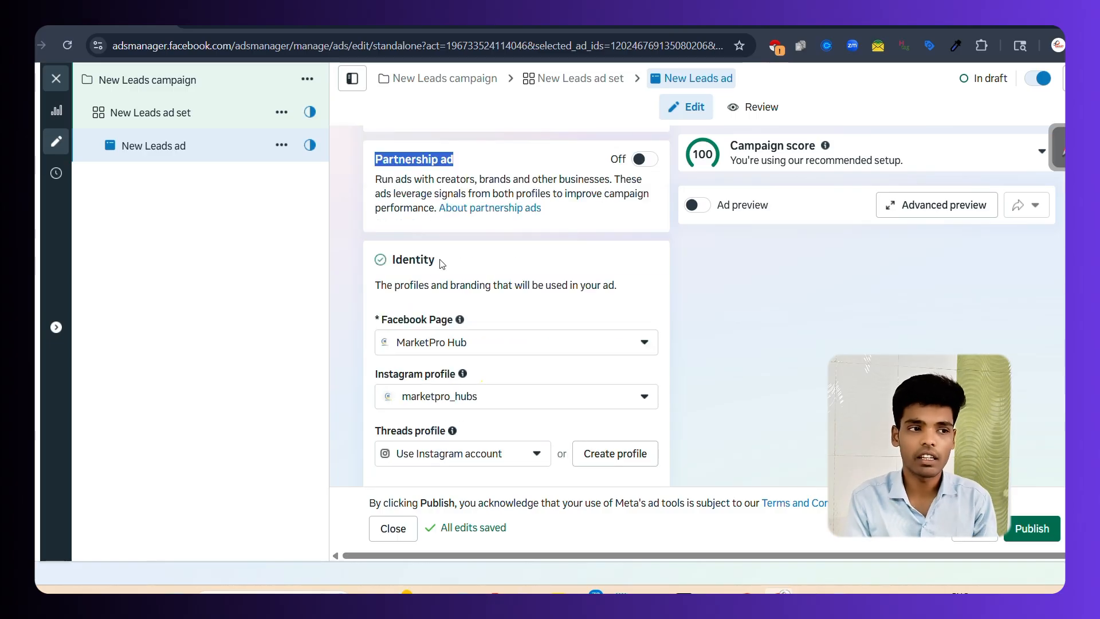
left_click(441, 264)
scroll(442, 263, "down", 1)
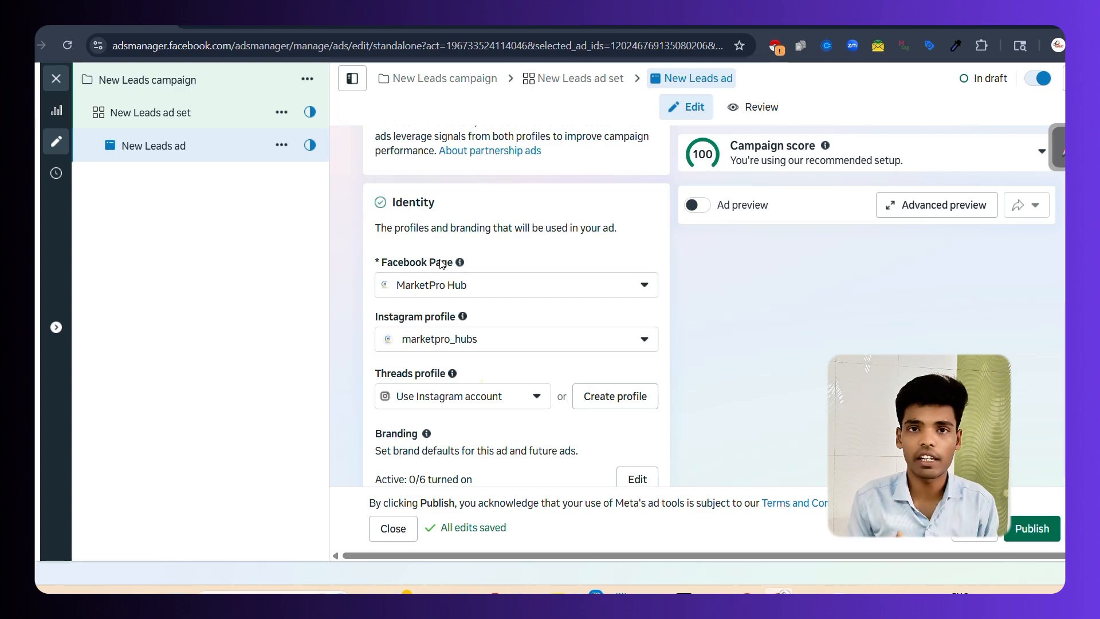
scroll(424, 258, "down", 1)
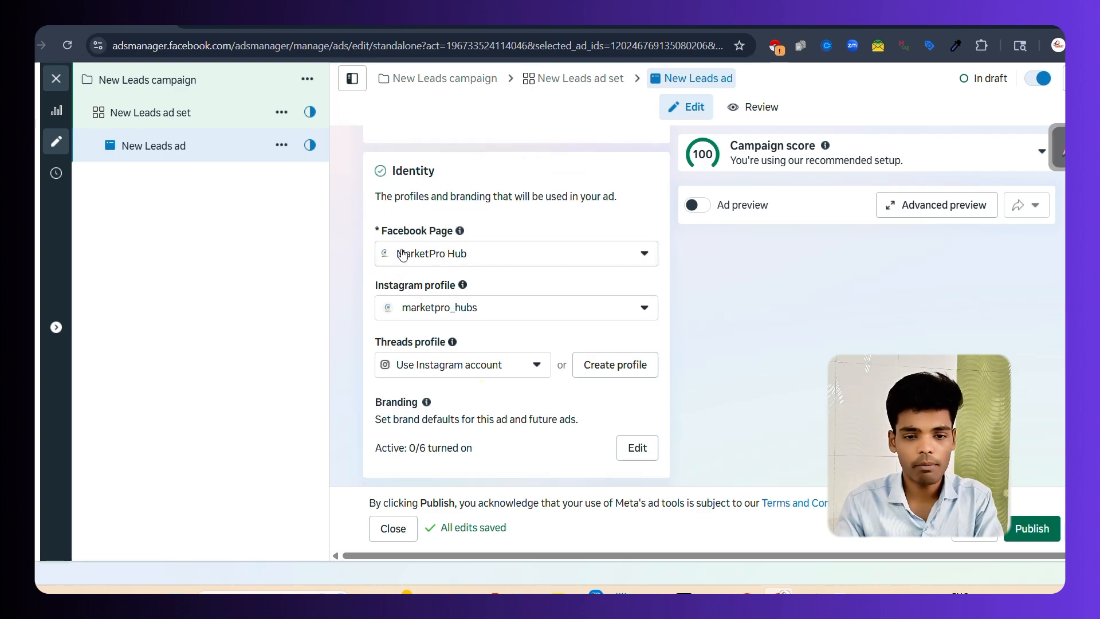
left_click(469, 260)
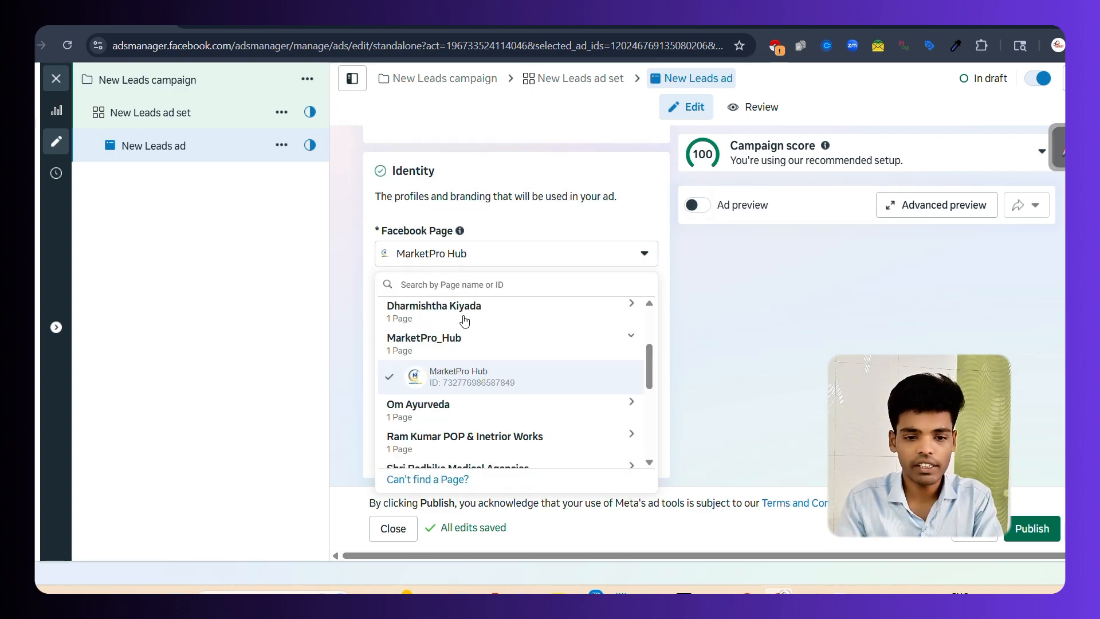
scroll(448, 387, "down", 1)
scroll(445, 383, "up", 4)
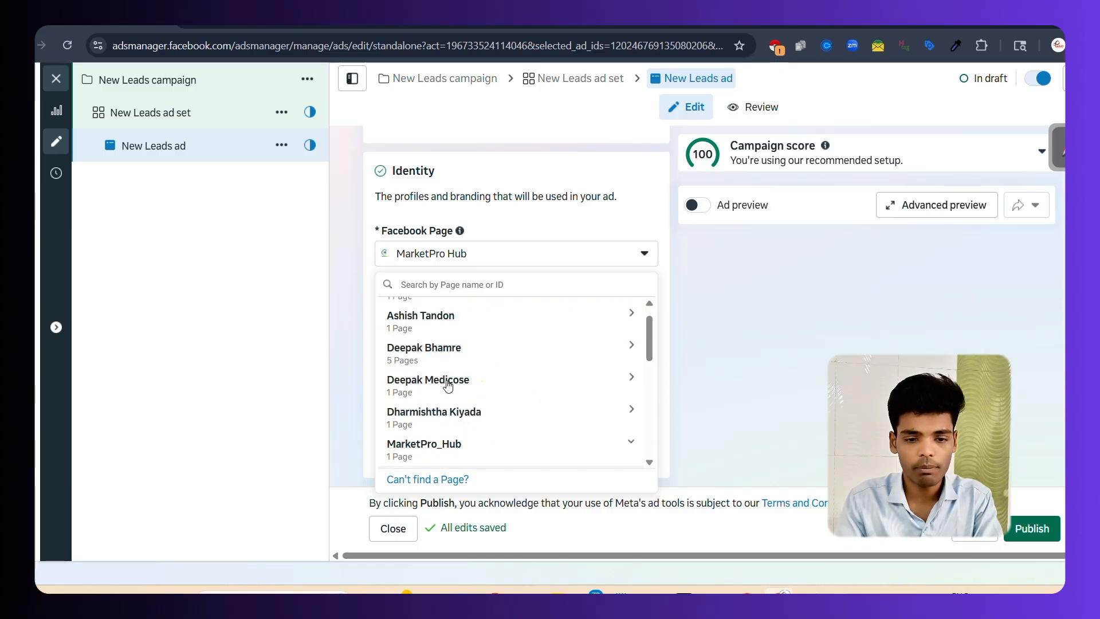
left_click(442, 375)
scroll(435, 383, "down", 1)
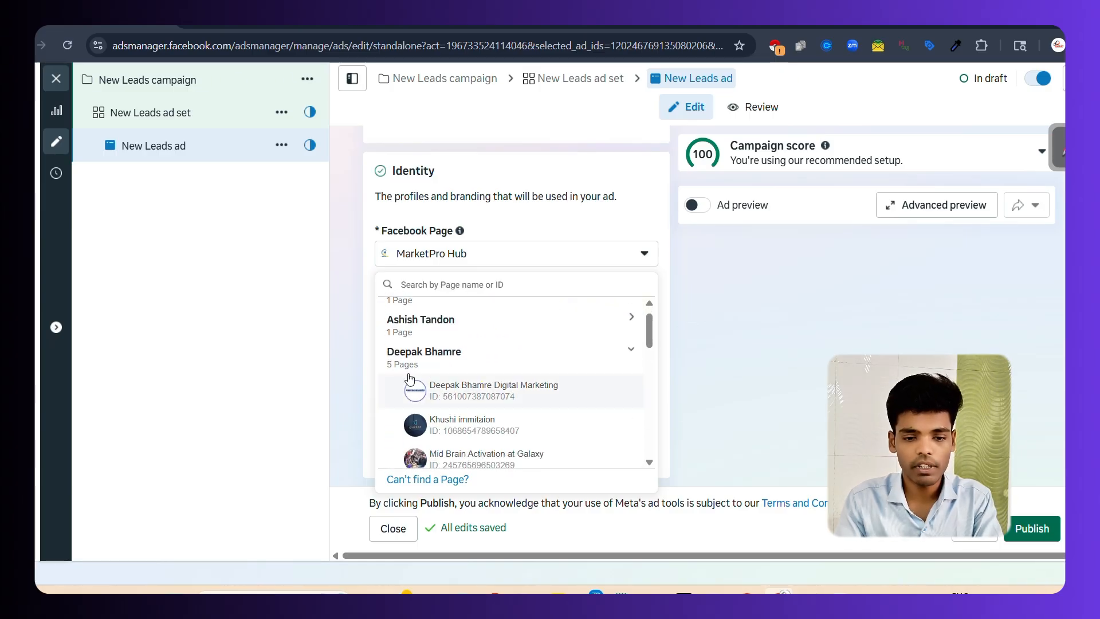
left_click(463, 395)
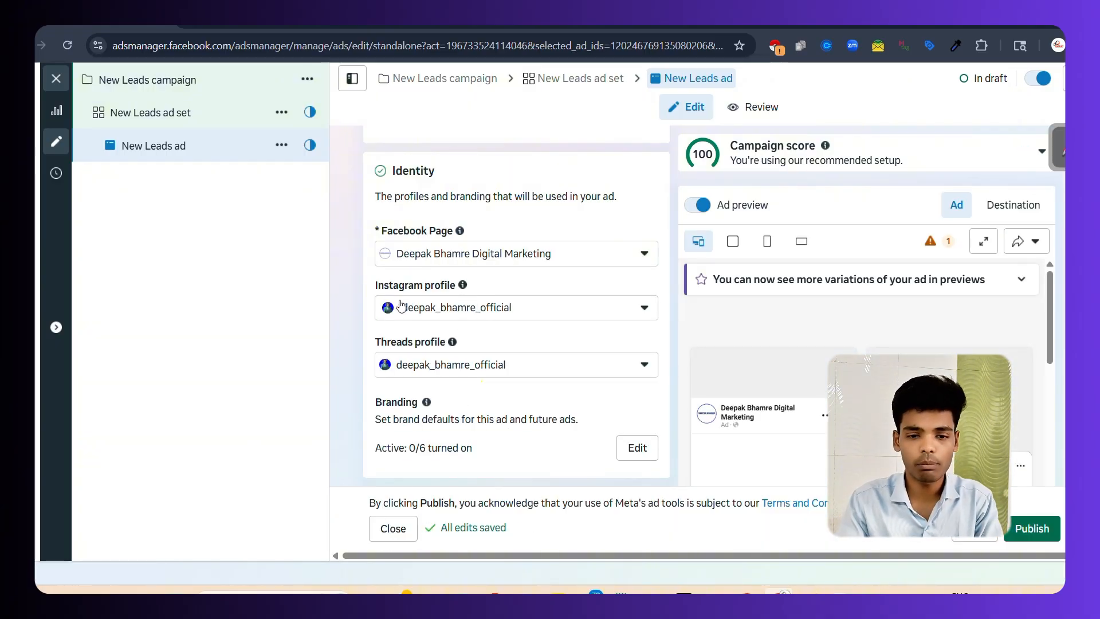
Check the Instagram profile information, open the ad's branding settings and add the SMART logo
left_click_drag(372, 286, 467, 288)
mouse_move(467, 289)
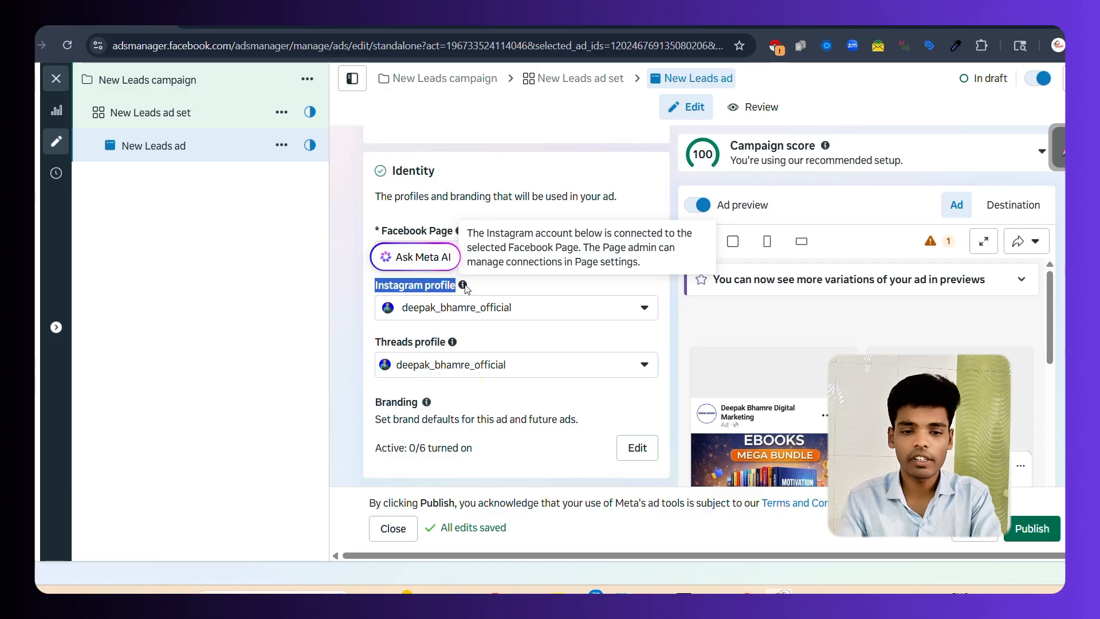
scroll(465, 310, "down", 2)
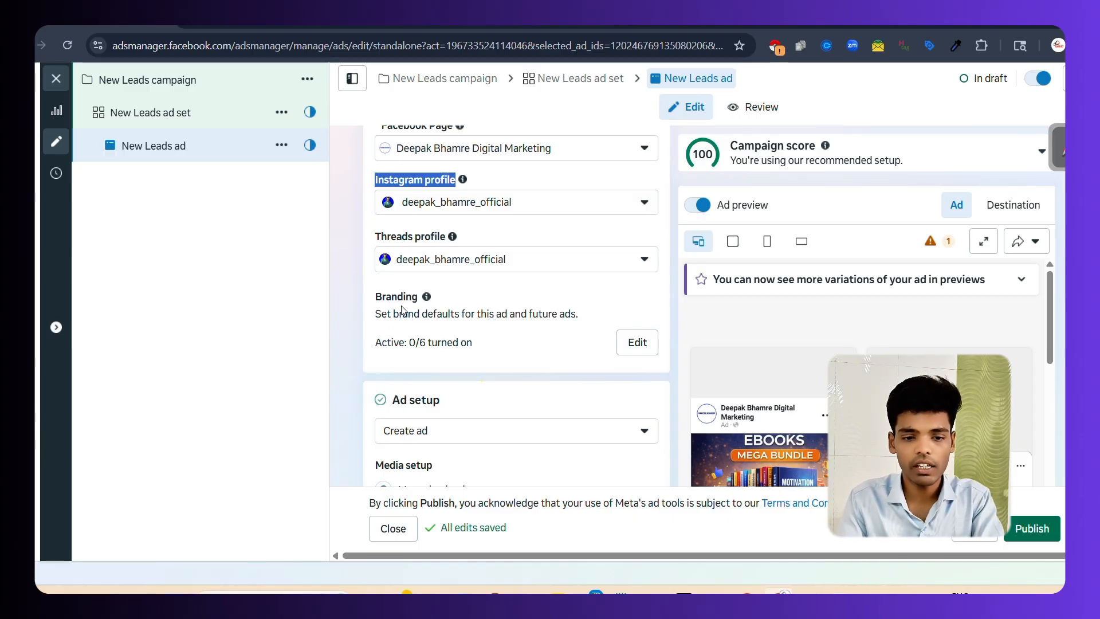
left_click(631, 345)
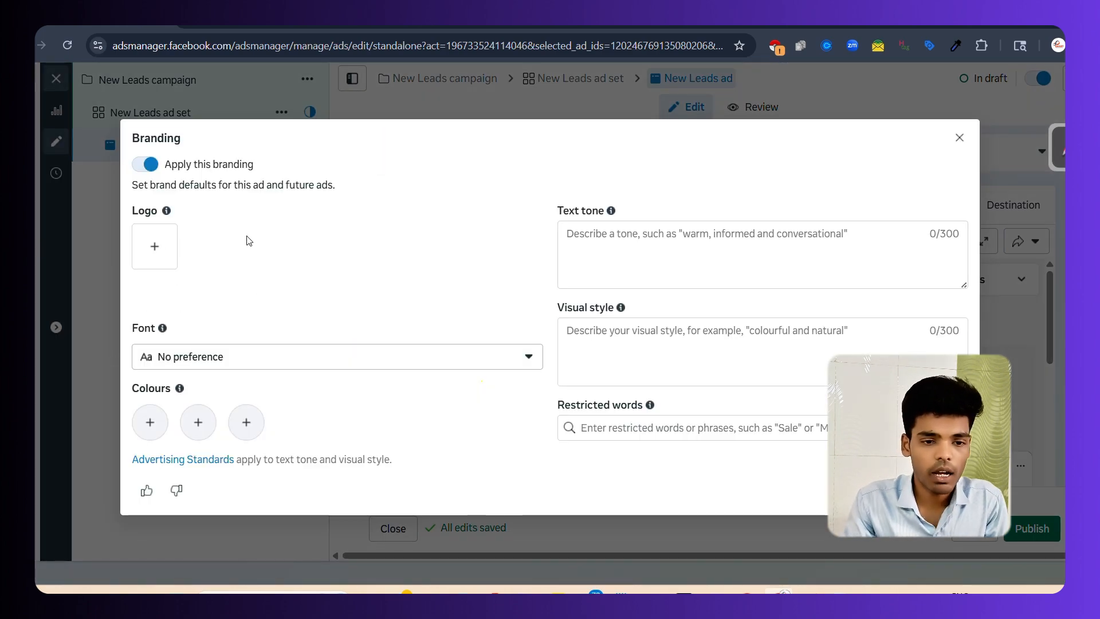
left_click(149, 248)
double_click(183, 268)
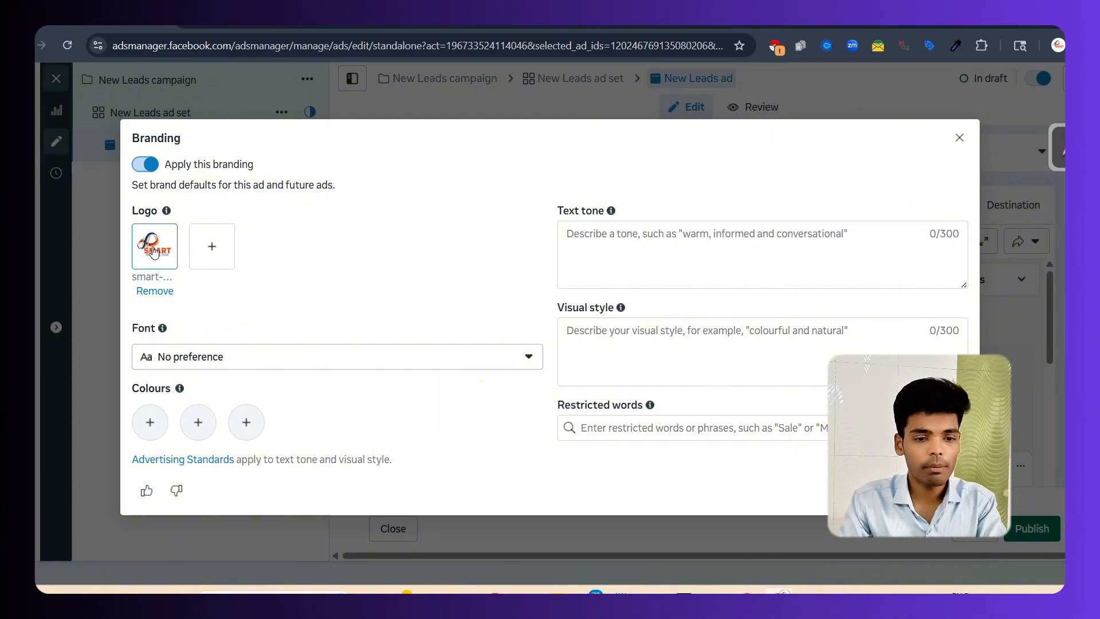
Set the brand font to Lato
left_click(204, 363)
scroll(196, 462, "down", 6)
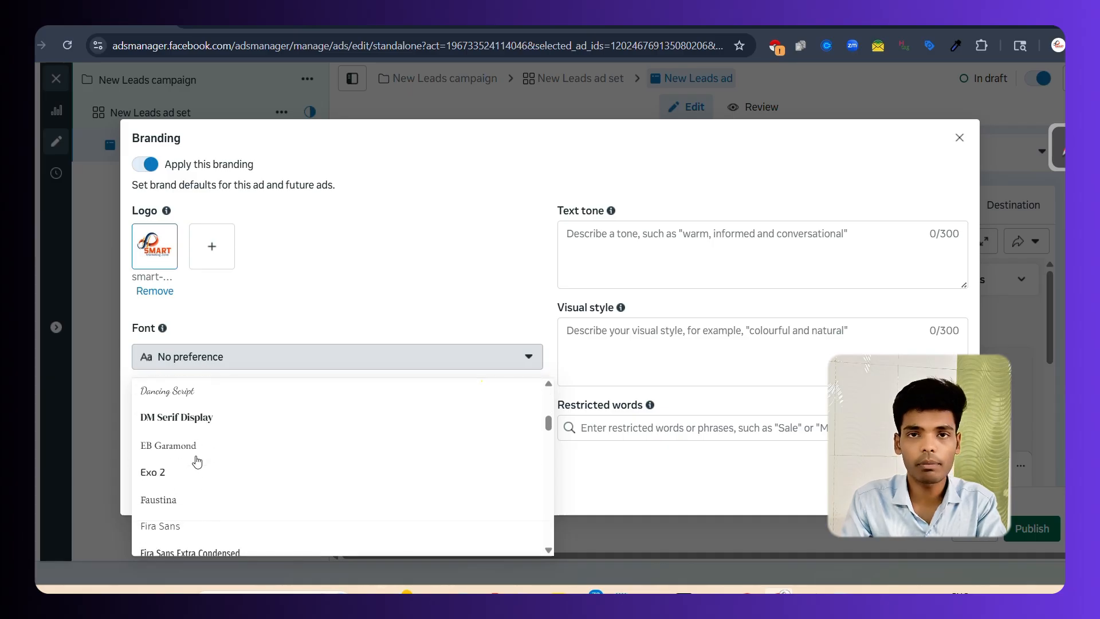
scroll(197, 462, "down", 1)
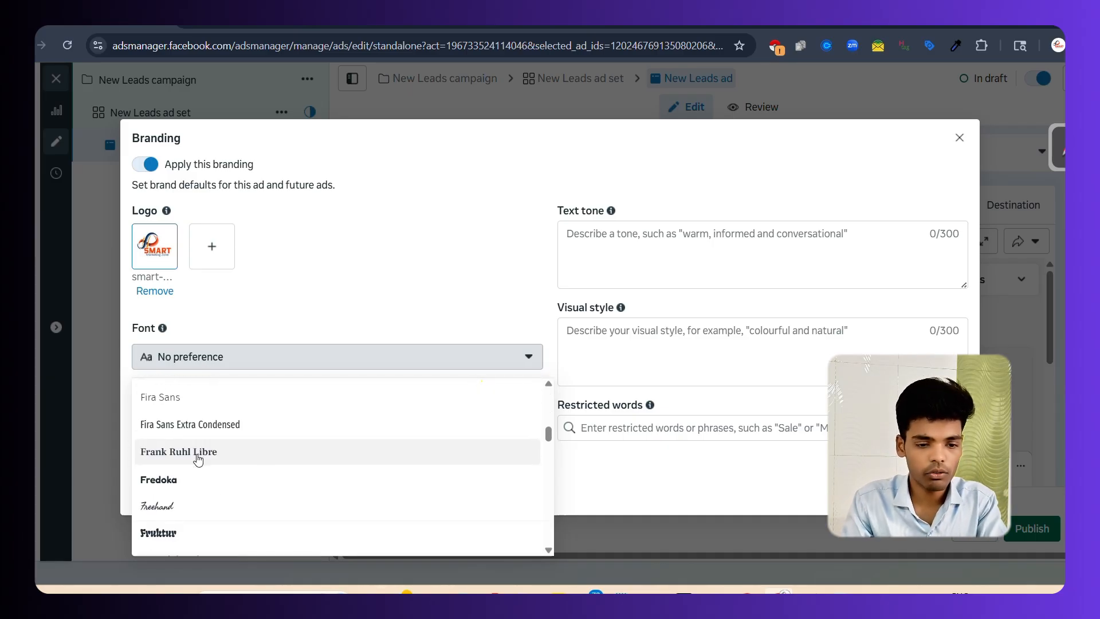
scroll(198, 459, "down", 8)
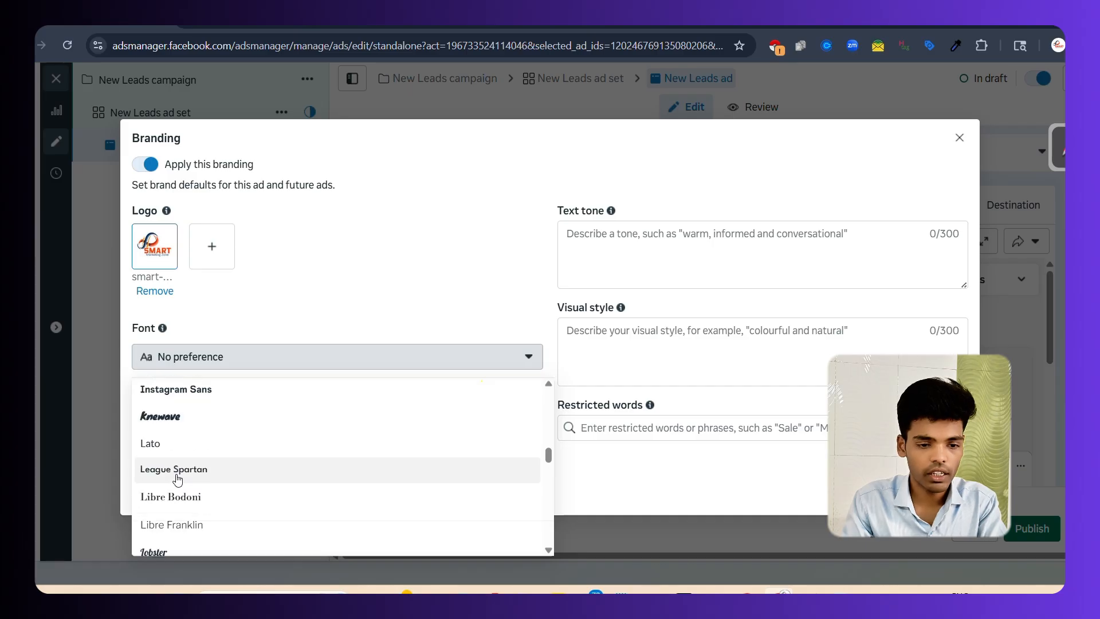
left_click(173, 429)
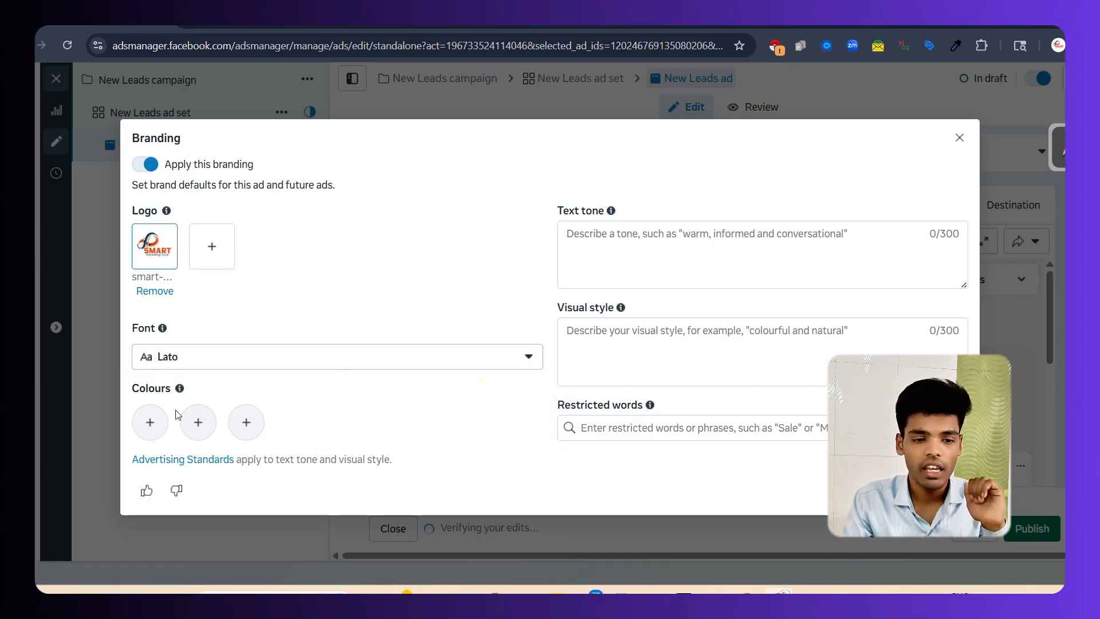
Add red and black from the preset swatches as the first and second brand colours
left_click(149, 422)
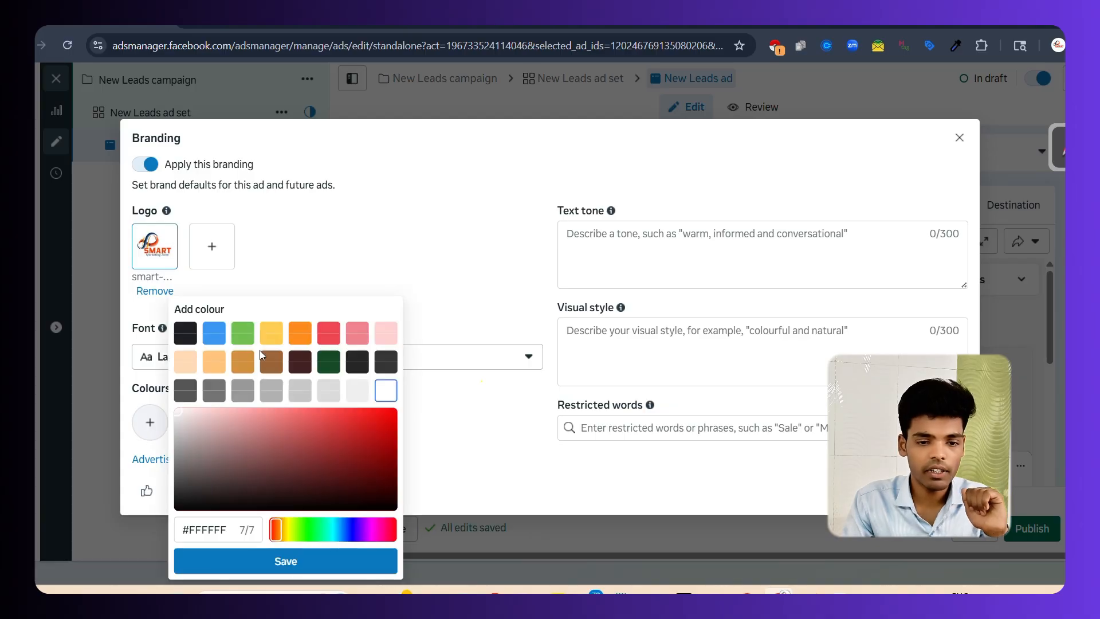
left_click(329, 333)
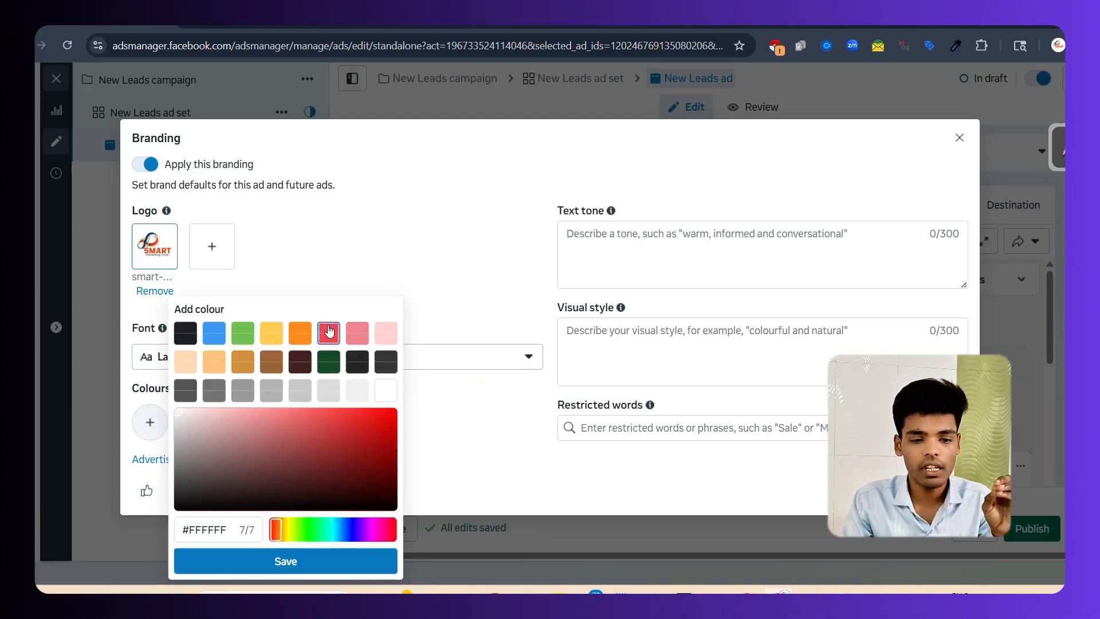
left_click(304, 567)
left_click(209, 424)
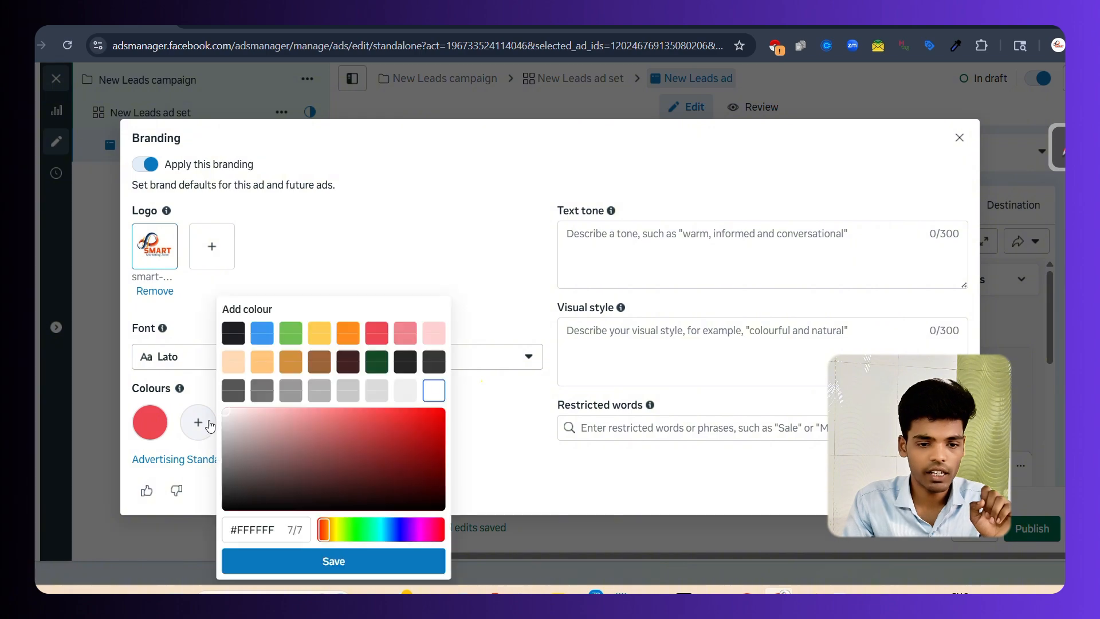
left_click(234, 333)
left_click(280, 565)
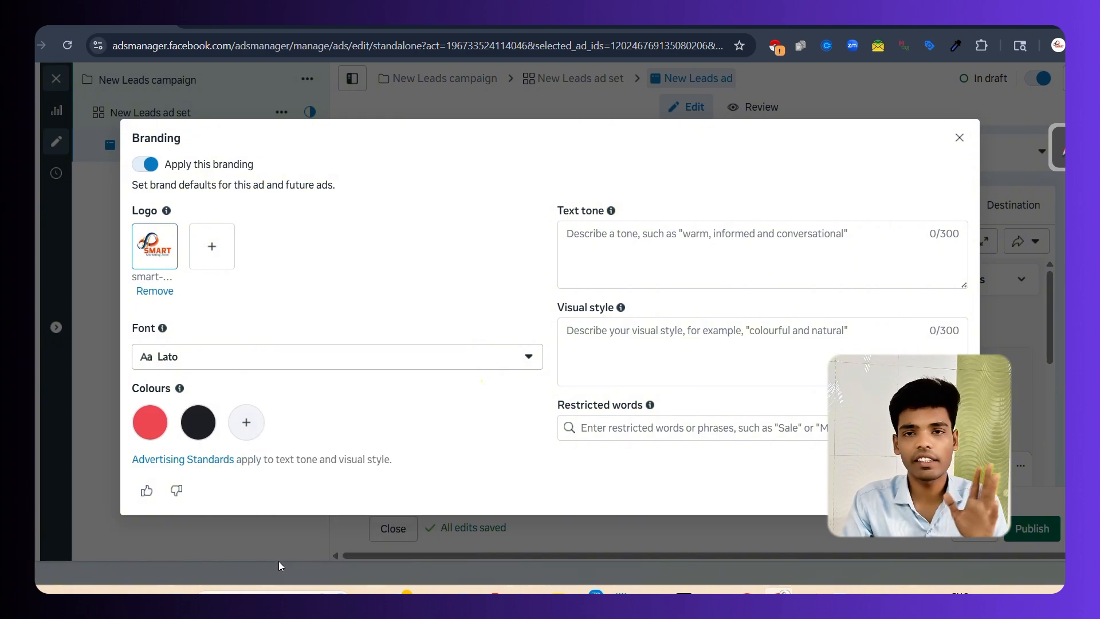
mouse_move(199, 439)
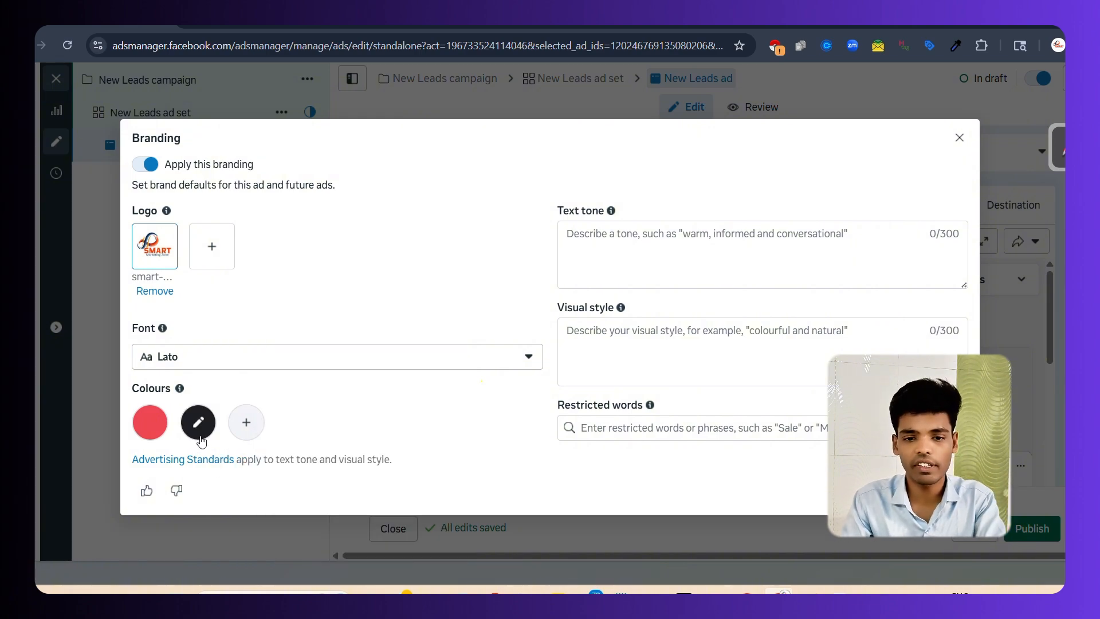
Describe the brand's text tone as "information" and its visual style as "funfull"
left_click(623, 245)
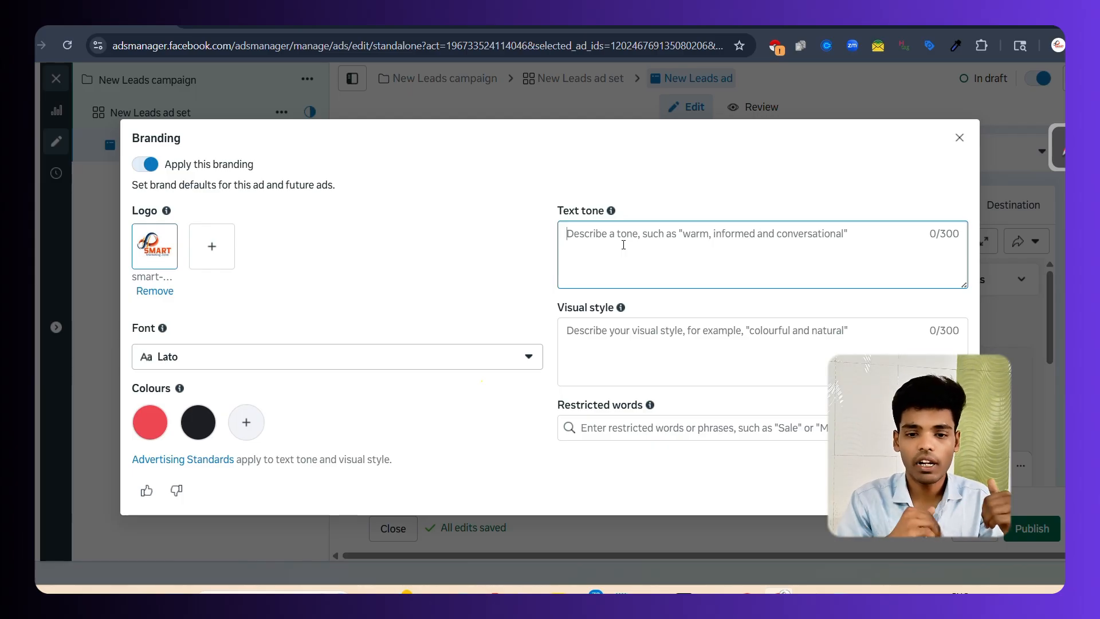
left_click(645, 337)
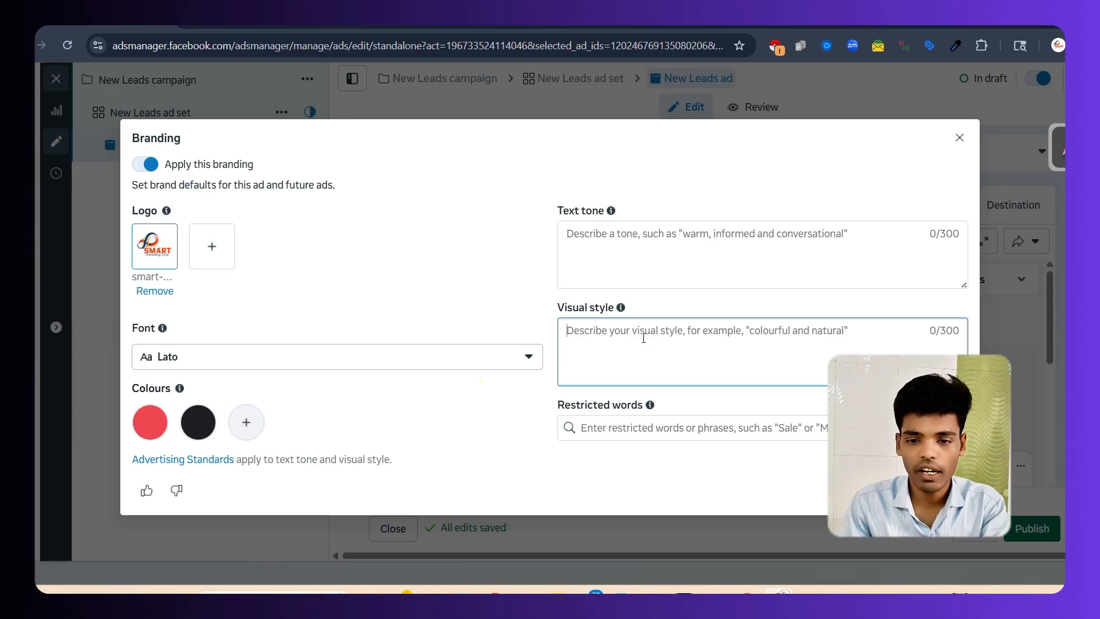
left_click(674, 248)
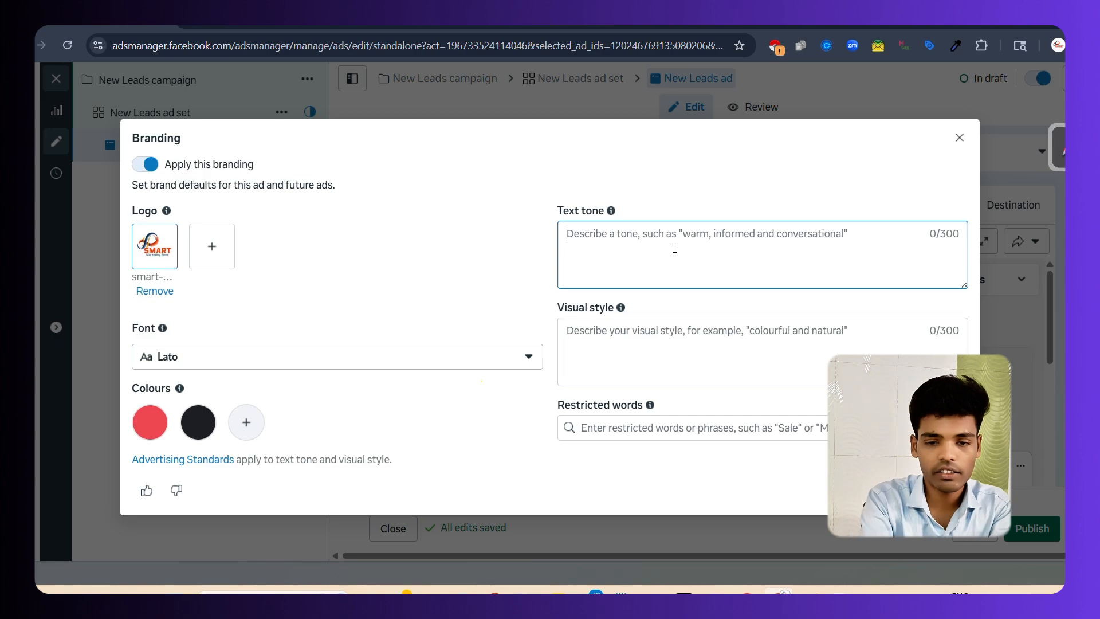
type("in")
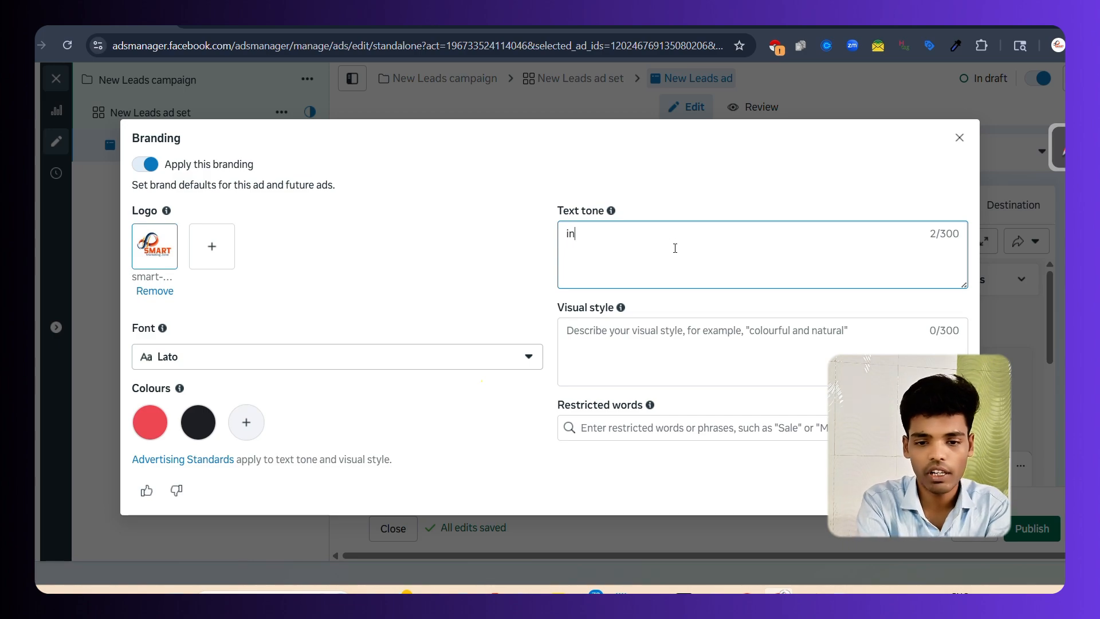
type("formatio")
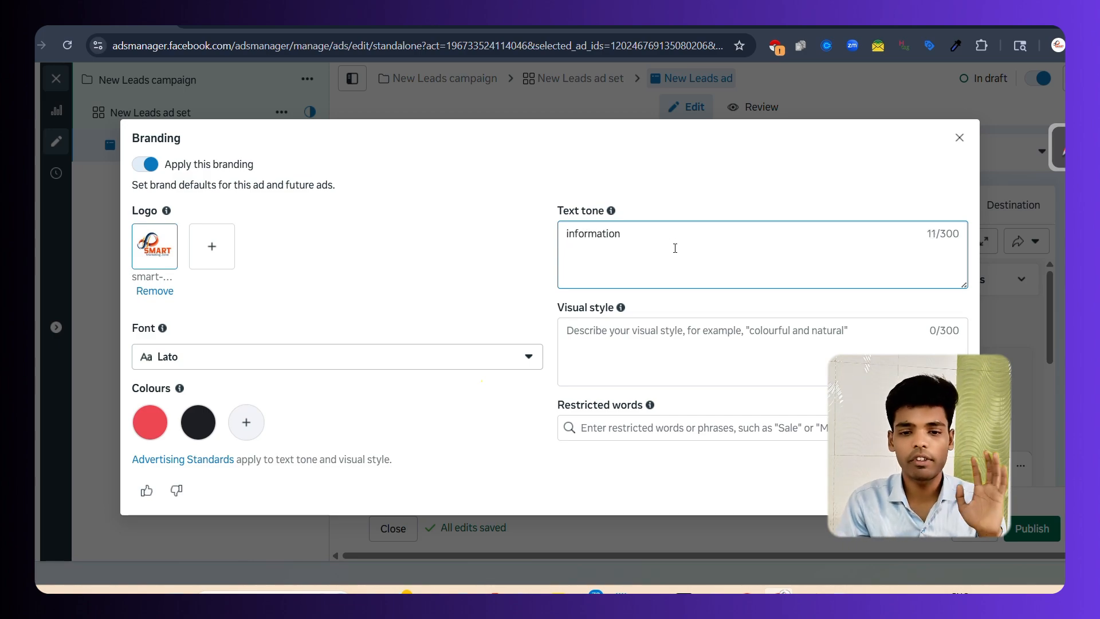
type("n")
left_click(638, 347)
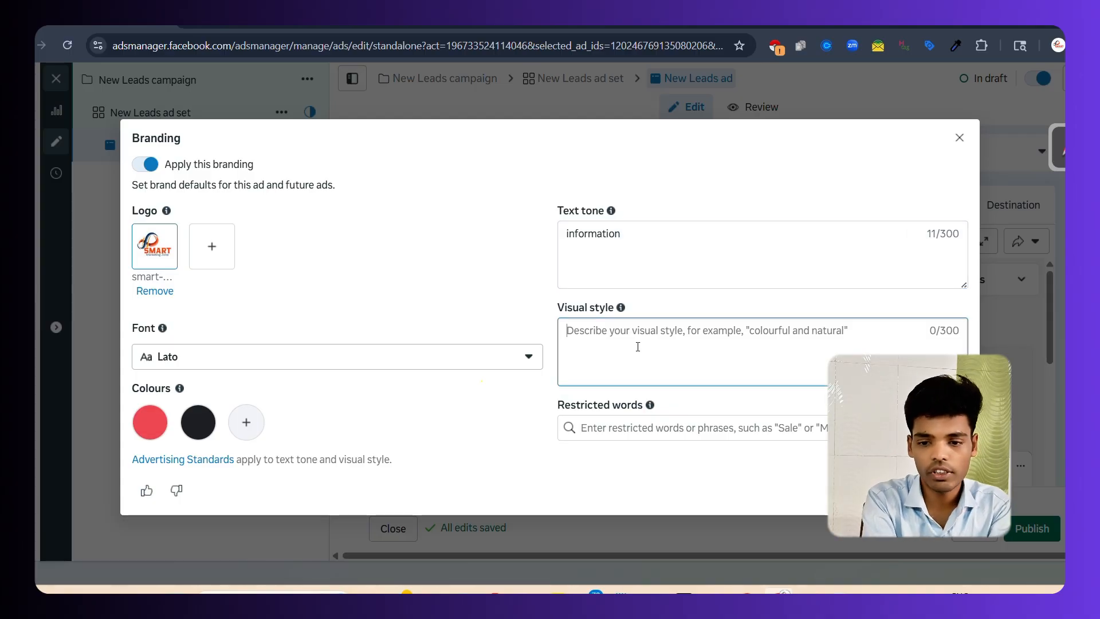
type("funfull")
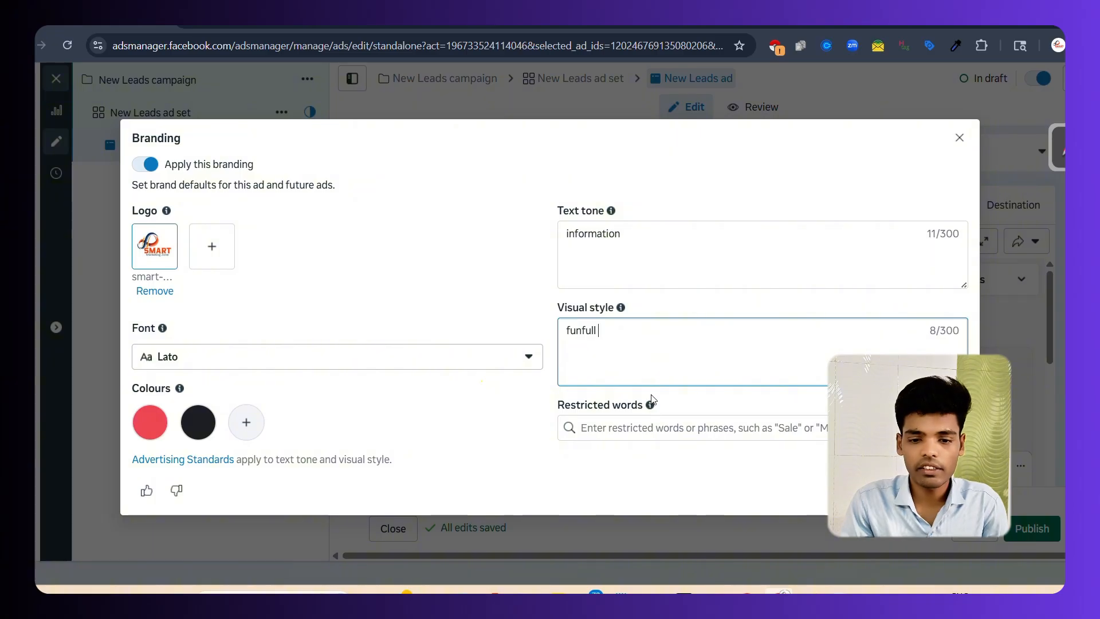
Enter "100% guarentee" as a restricted phrase and close the branding settings
left_click(644, 424)
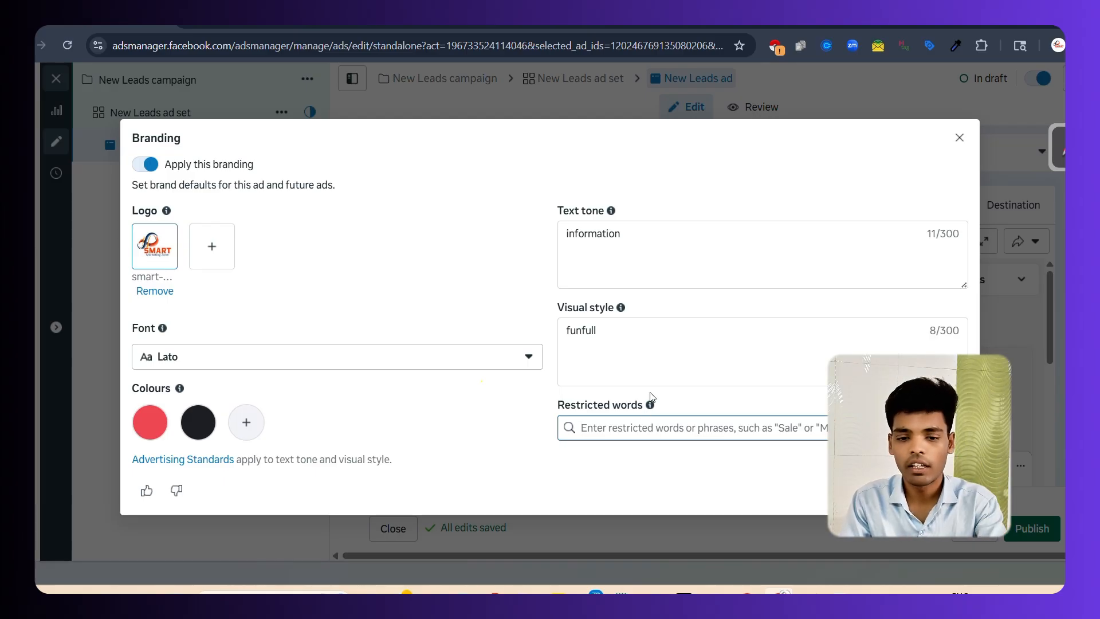
type("100% gu")
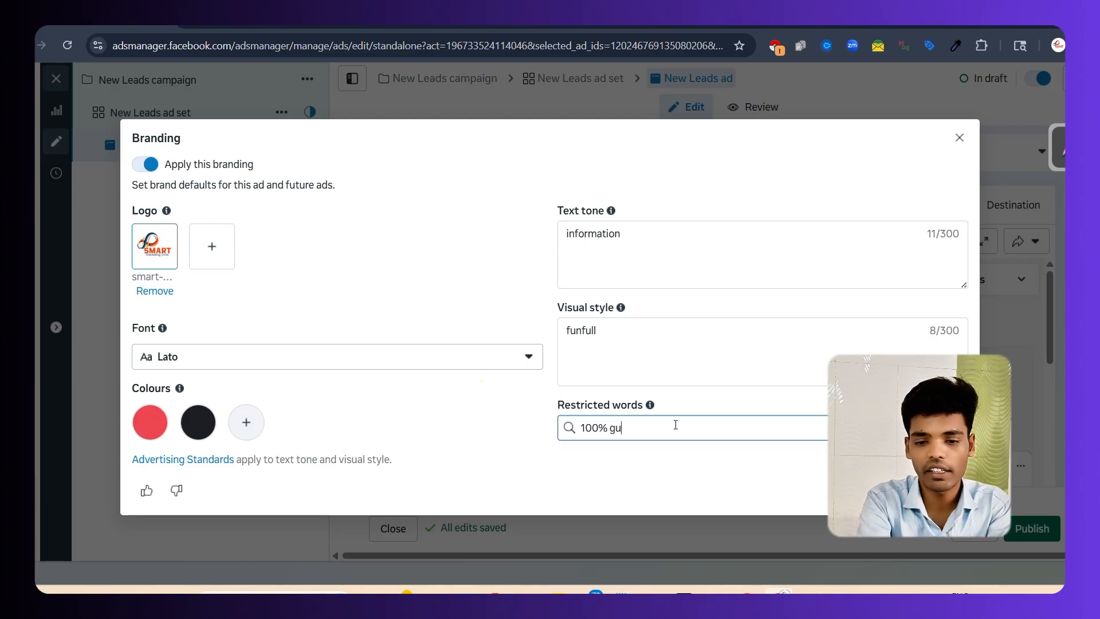
type("arentee")
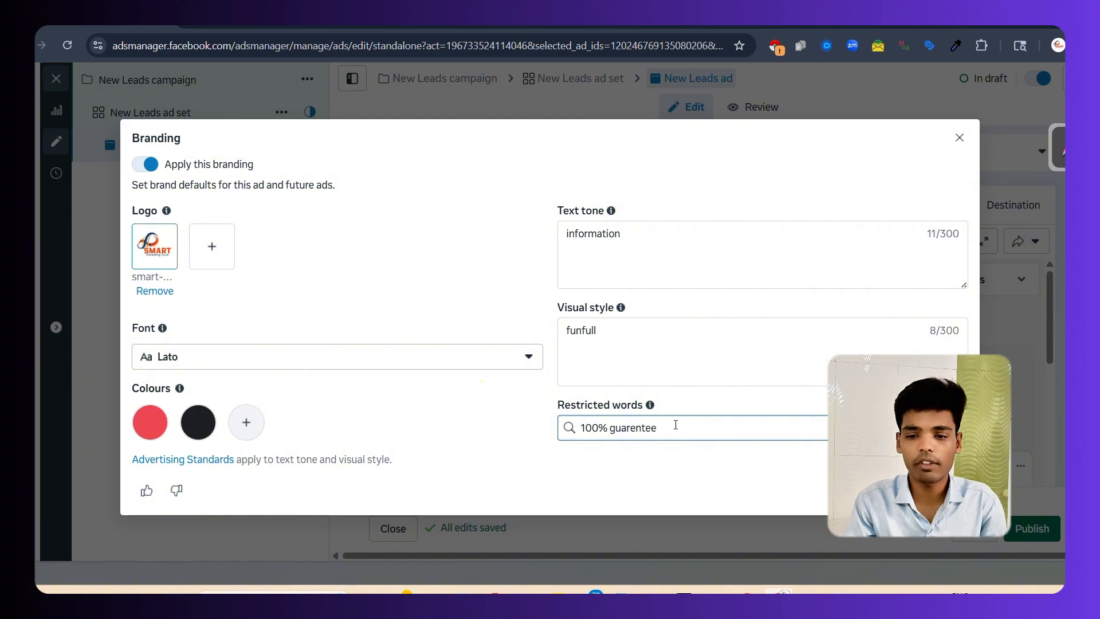
key("Escape")
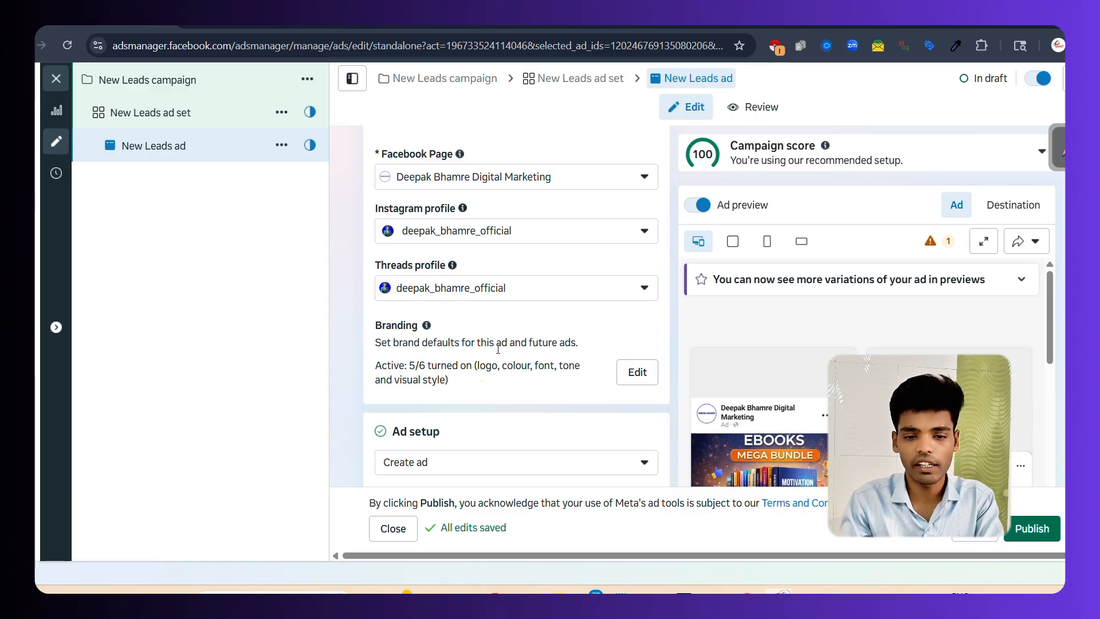
Set the ad setup to Use existing post
scroll(498, 349, "down", 4)
left_click(436, 241)
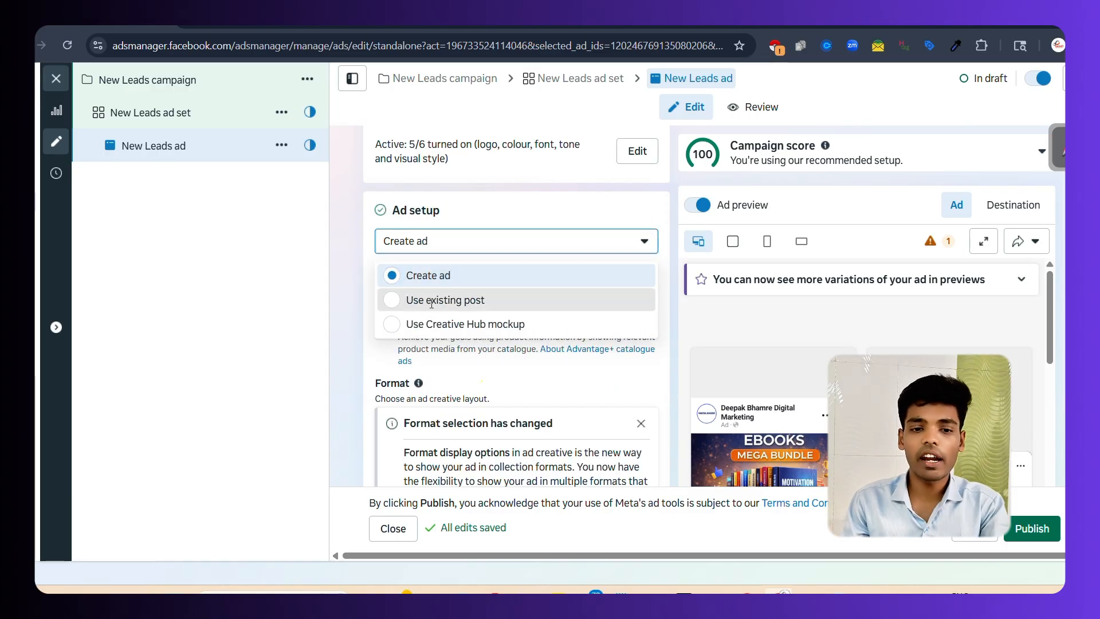
left_click(432, 300)
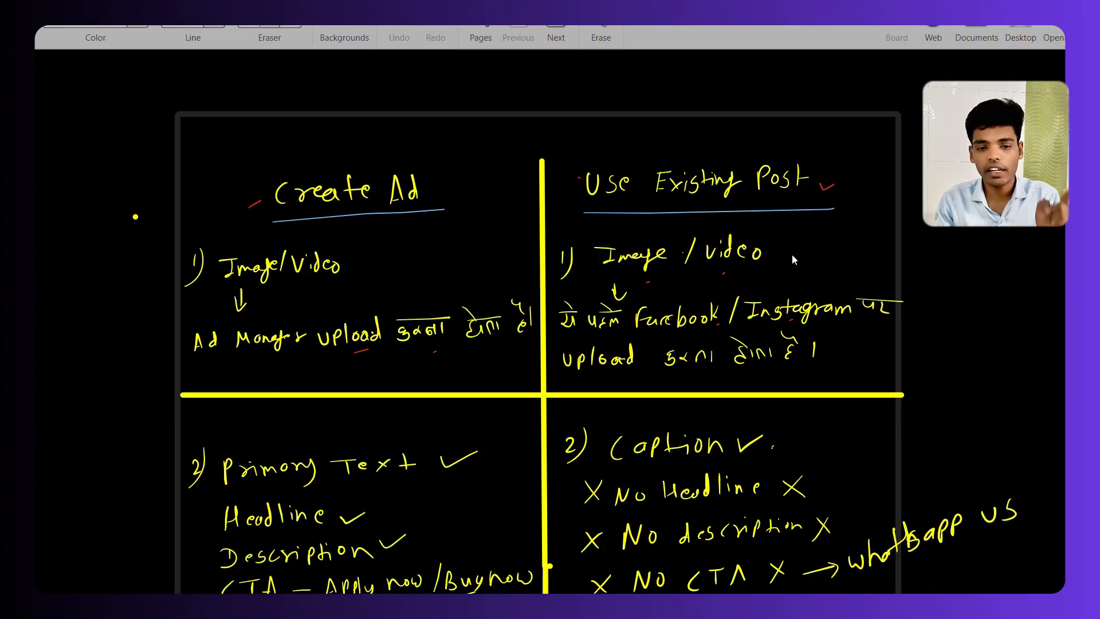
Mark the image/video and upload notes in the whiteboard comparison of Create Ad and Use Existing Post with short pen strokes
scroll(949, 267, "down", 5)
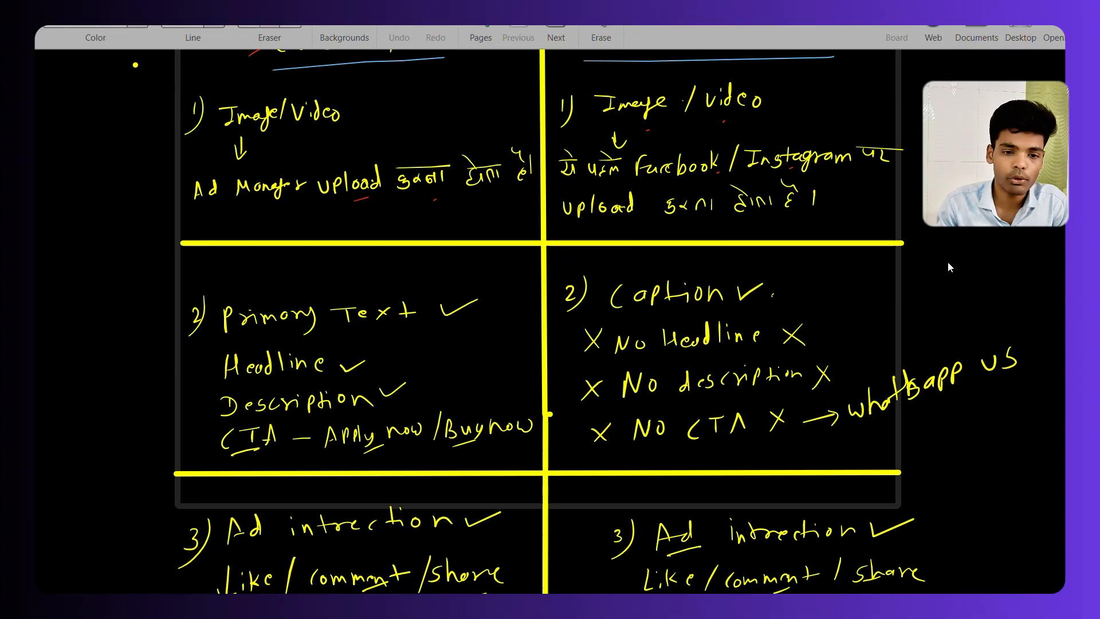
scroll(948, 266, "up", 4)
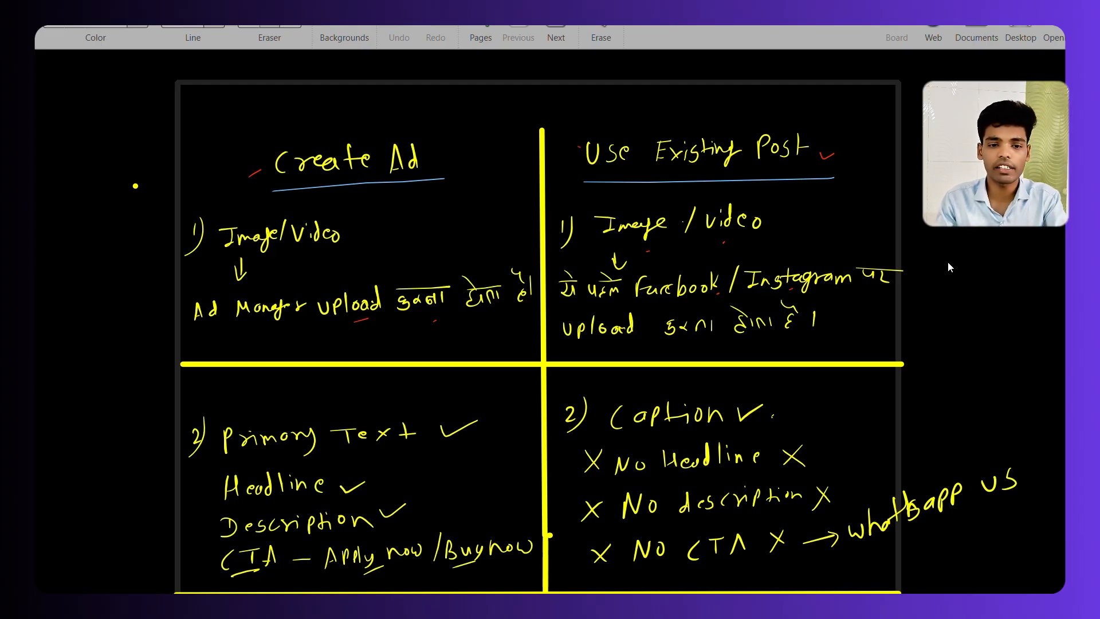
left_click_drag(734, 244, 743, 243)
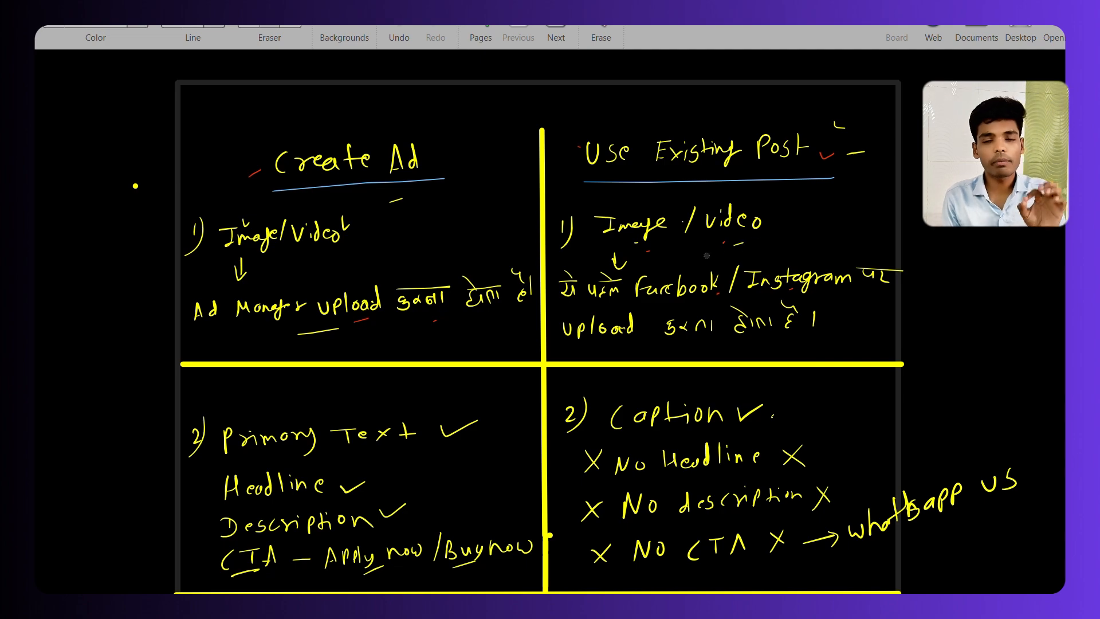
left_click_drag(689, 306, 707, 304)
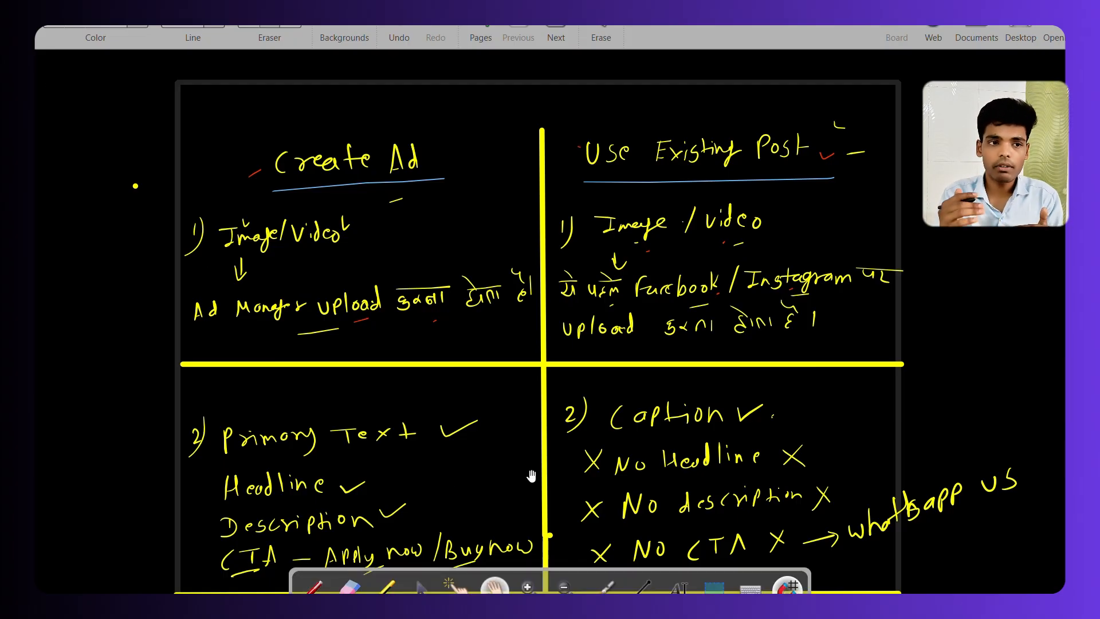
Add pen ticks beside Primary Text, Headline, Description and CTA in the Create Ad column
left_click_drag(531, 475, 532, 201)
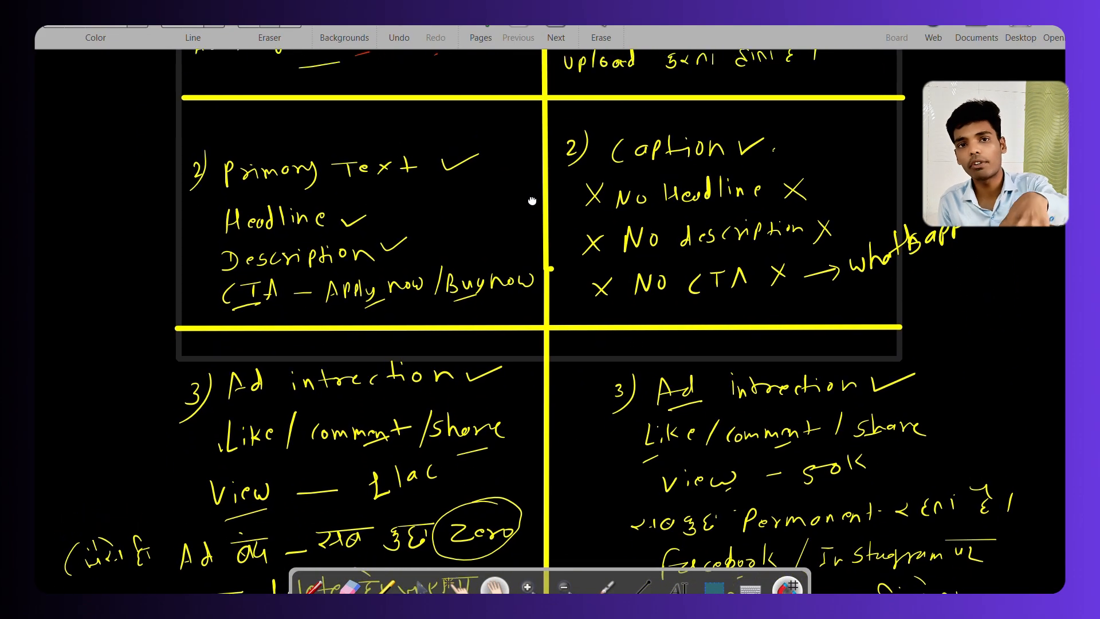
left_click(313, 586)
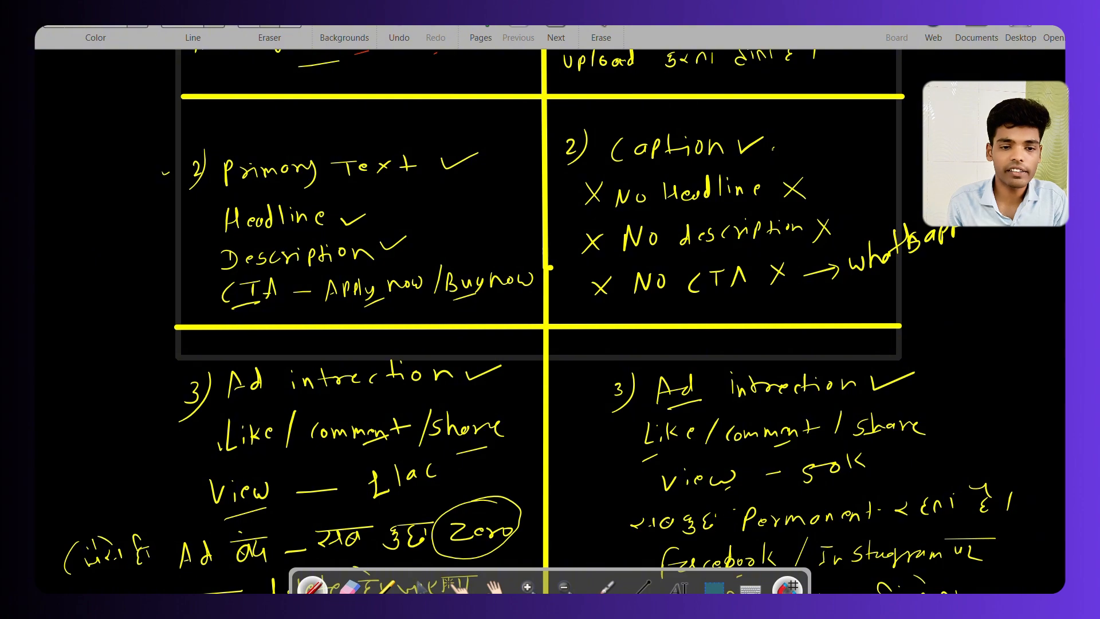
left_click_drag(443, 156, 477, 152)
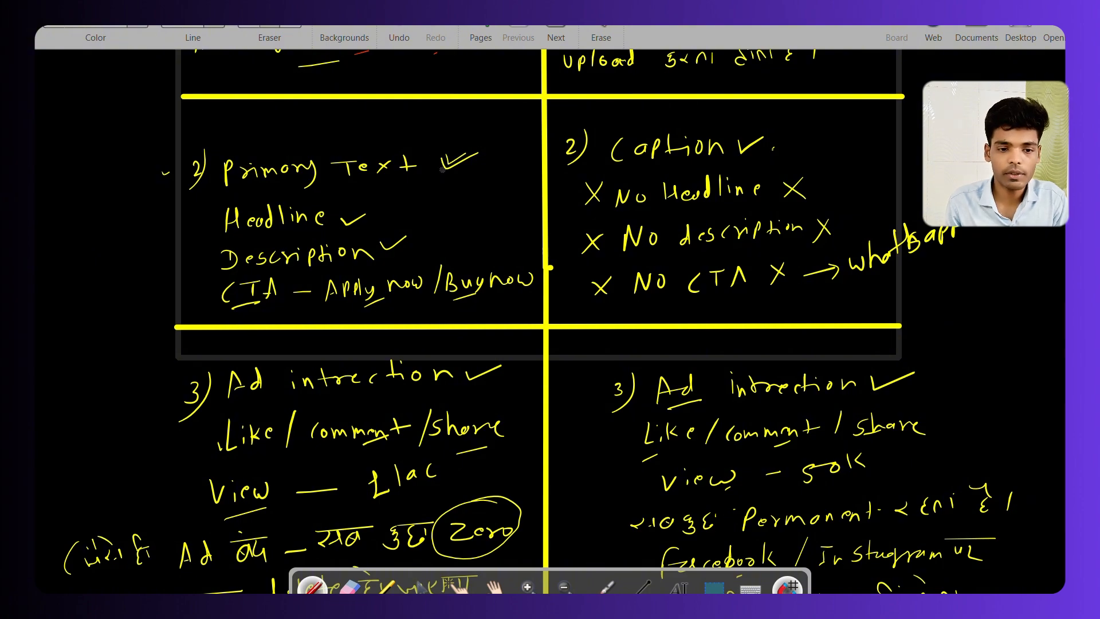
mouse_move(204, 204)
left_mouse_down()
mouse_move(209, 215)
mouse_move(226, 207)
left_mouse_up()
mouse_move(204, 259)
left_mouse_down()
mouse_move(210, 269)
mouse_move(224, 251)
left_mouse_up()
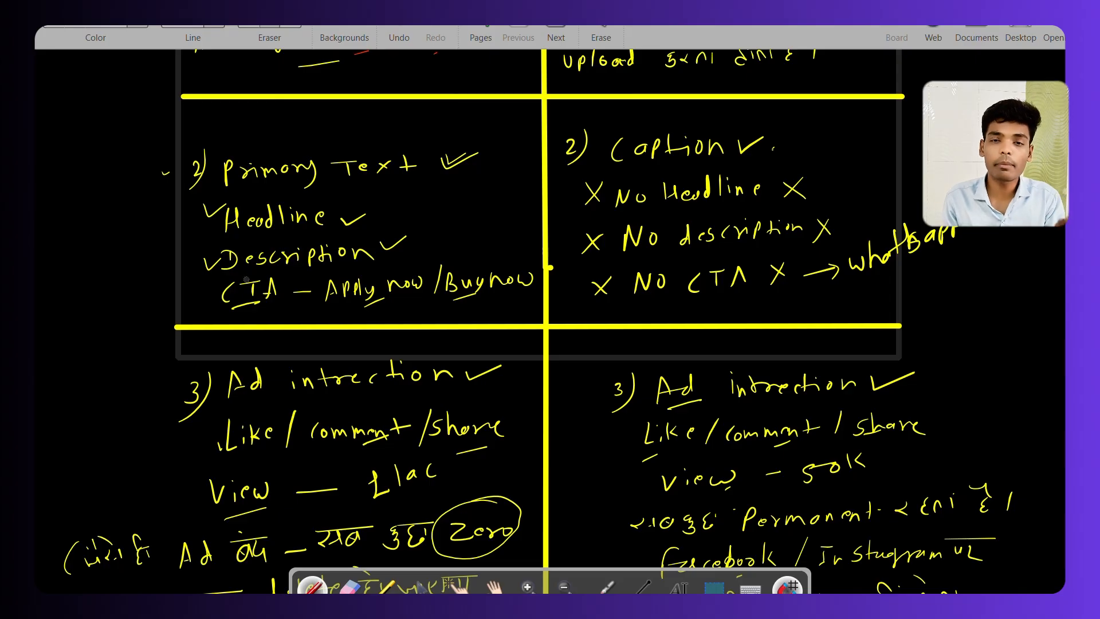
mouse_move(194, 296)
left_mouse_down()
mouse_move(205, 304)
mouse_move(228, 293)
left_mouse_up()
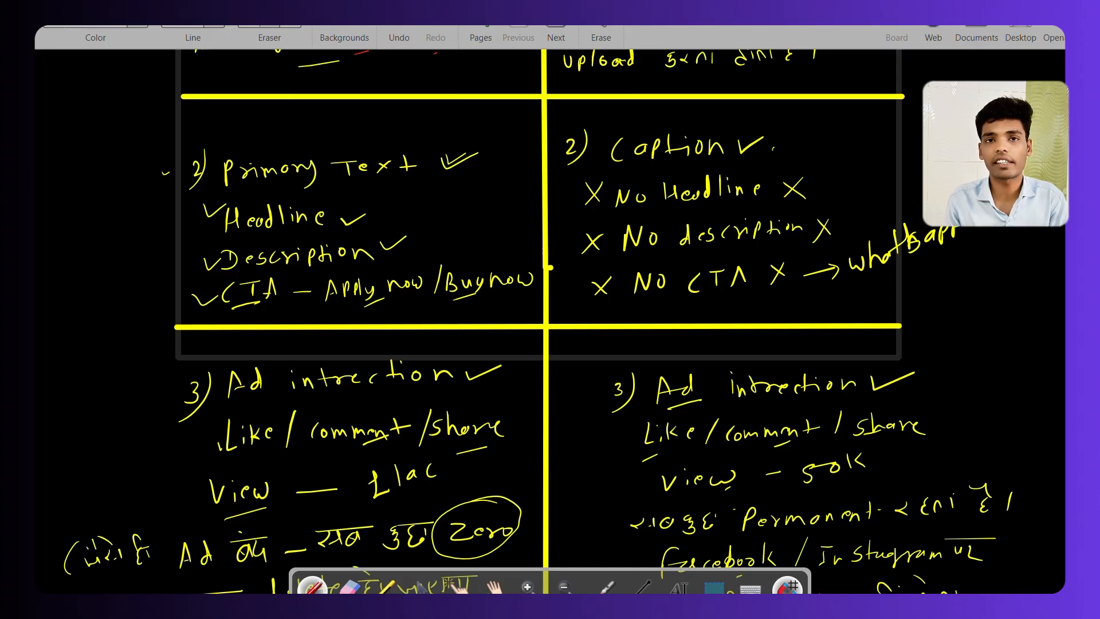
In the Use Existing Post column, tick Caption, cross the headline, description and CTA lines again, and circle the WhatsApp note
left_click_drag(773, 139, 794, 133)
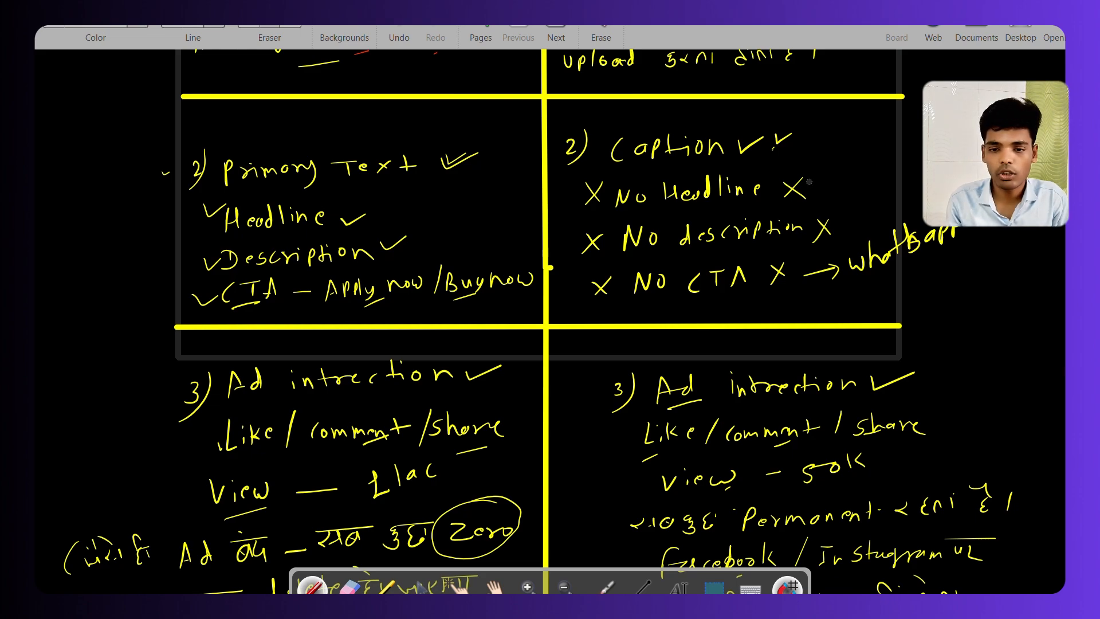
left_click_drag(818, 174, 831, 192)
left_click_drag(833, 174, 810, 199)
mouse_move(574, 235)
left_mouse_down()
mouse_move(585, 250)
mouse_move(563, 252)
mouse_move(584, 295)
mouse_move(568, 303)
left_mouse_up()
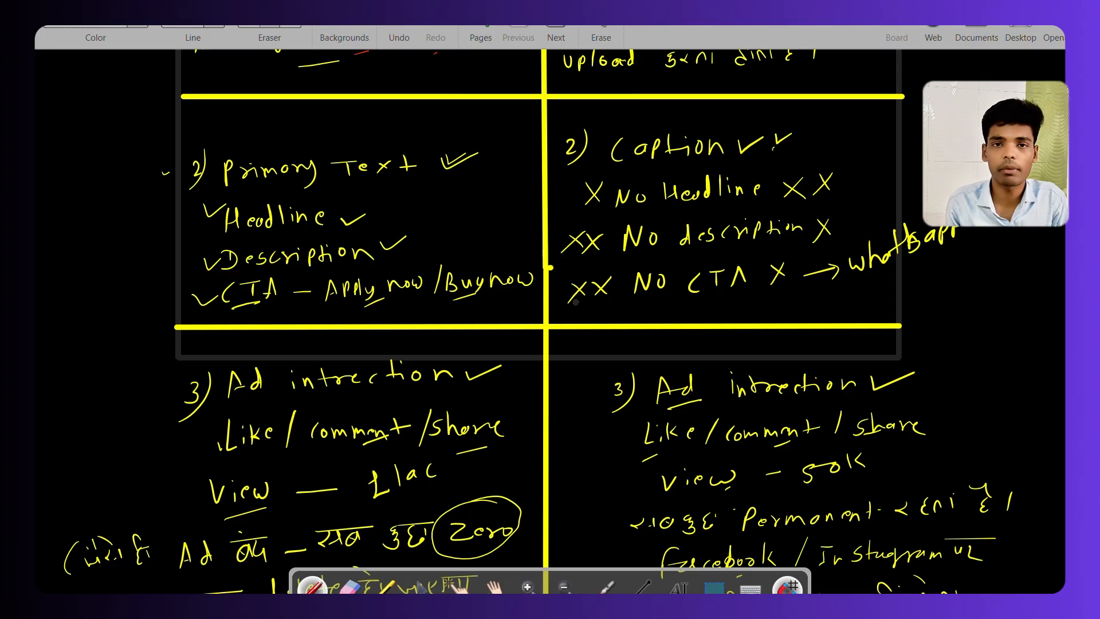
mouse_move(917, 197)
left_mouse_down()
mouse_move(877, 264)
mouse_move(1054, 226)
left_mouse_up()
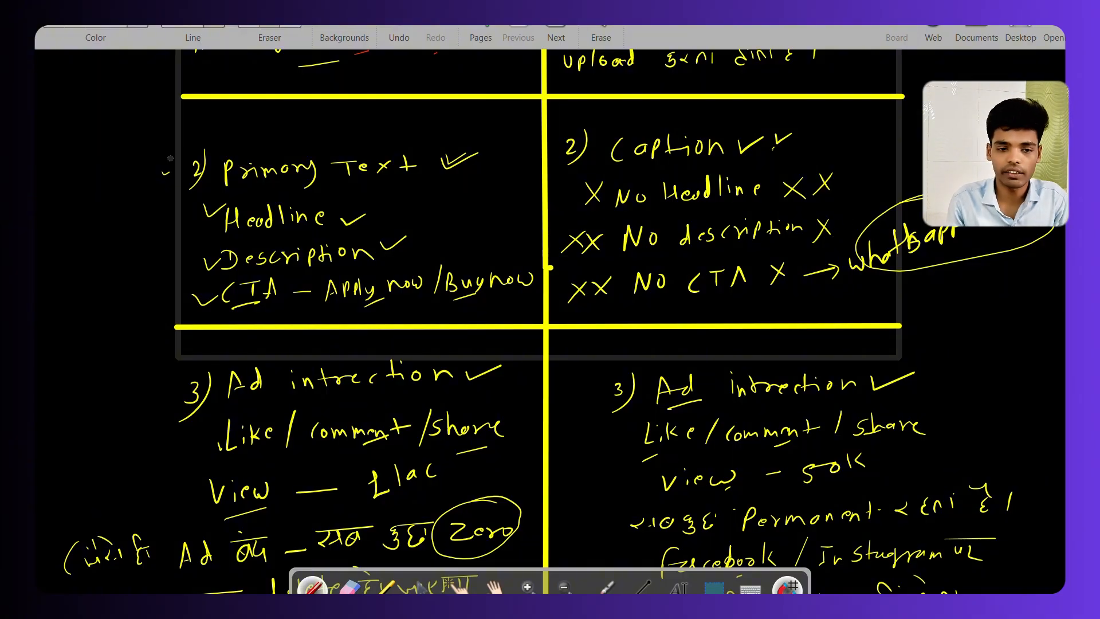
Underline the ad interaction, like, comment, share, view and 1 lac notes in the Create Ad column
scroll(171, 158, "down", 5)
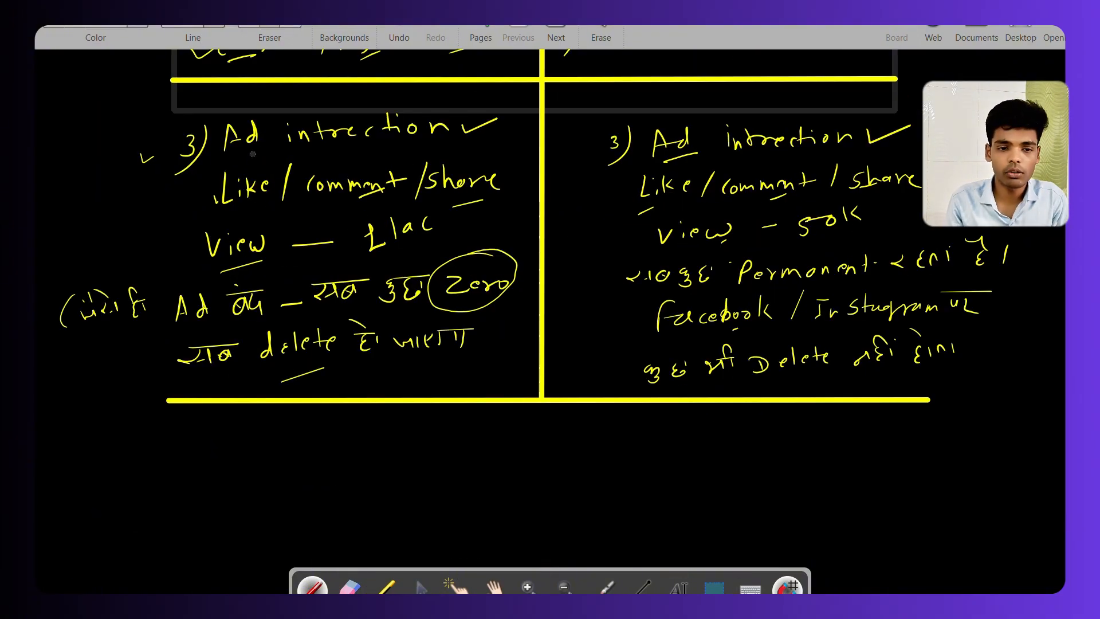
left_click_drag(250, 153, 448, 128)
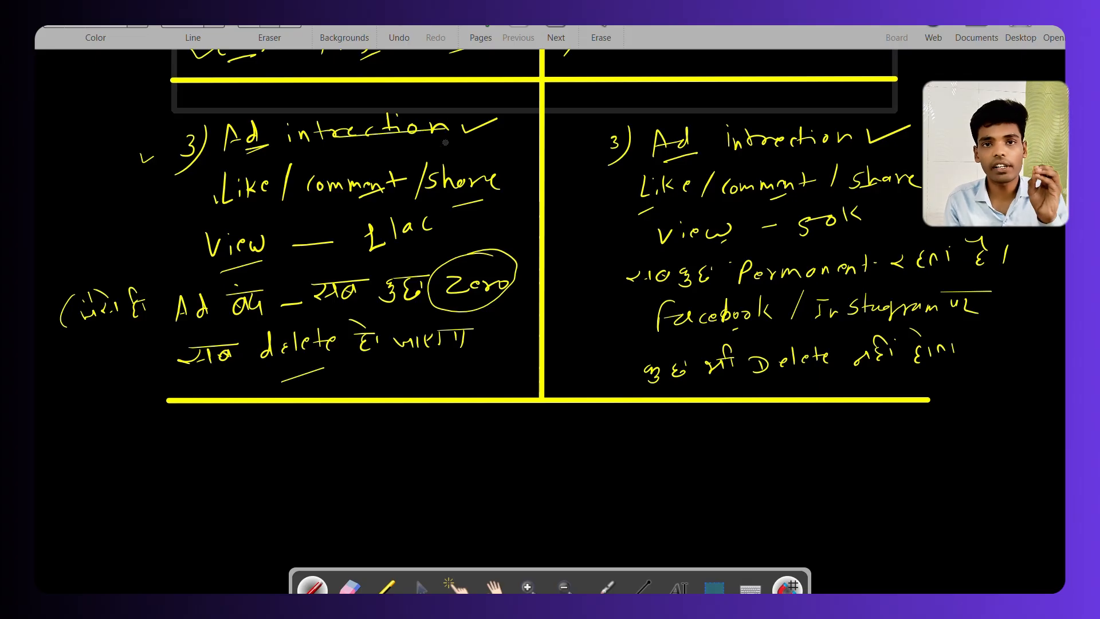
left_click_drag(235, 206, 253, 201)
left_click_drag(322, 200, 347, 198)
left_click_drag(431, 191, 450, 189)
left_click_drag(239, 271, 260, 263)
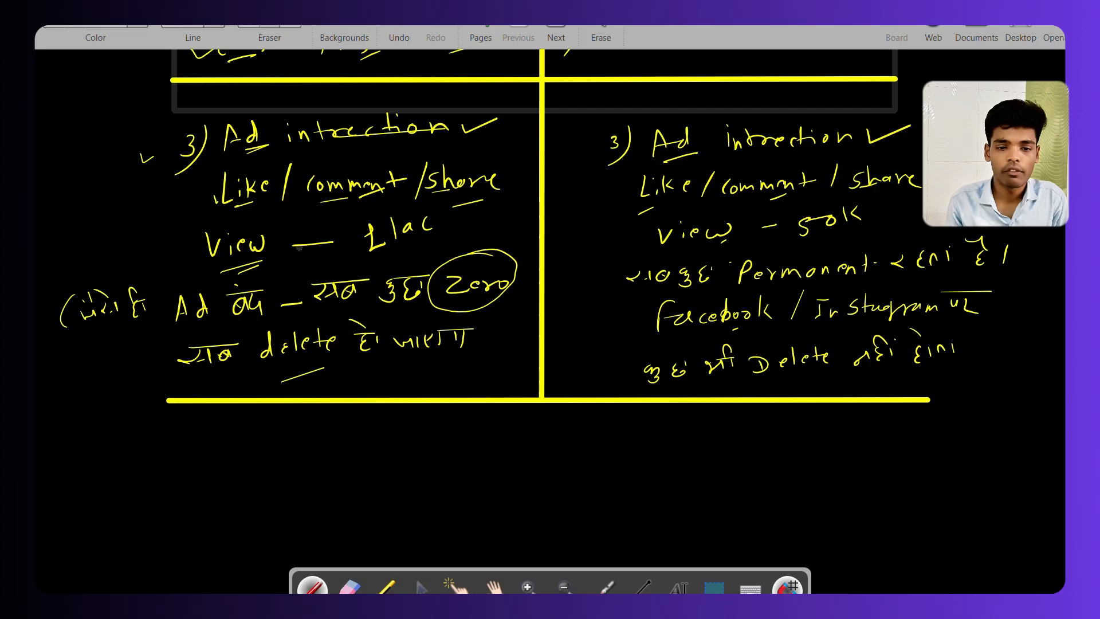
mouse_move(396, 267)
left_mouse_down()
mouse_move(379, 266)
mouse_move(446, 240)
left_mouse_up()
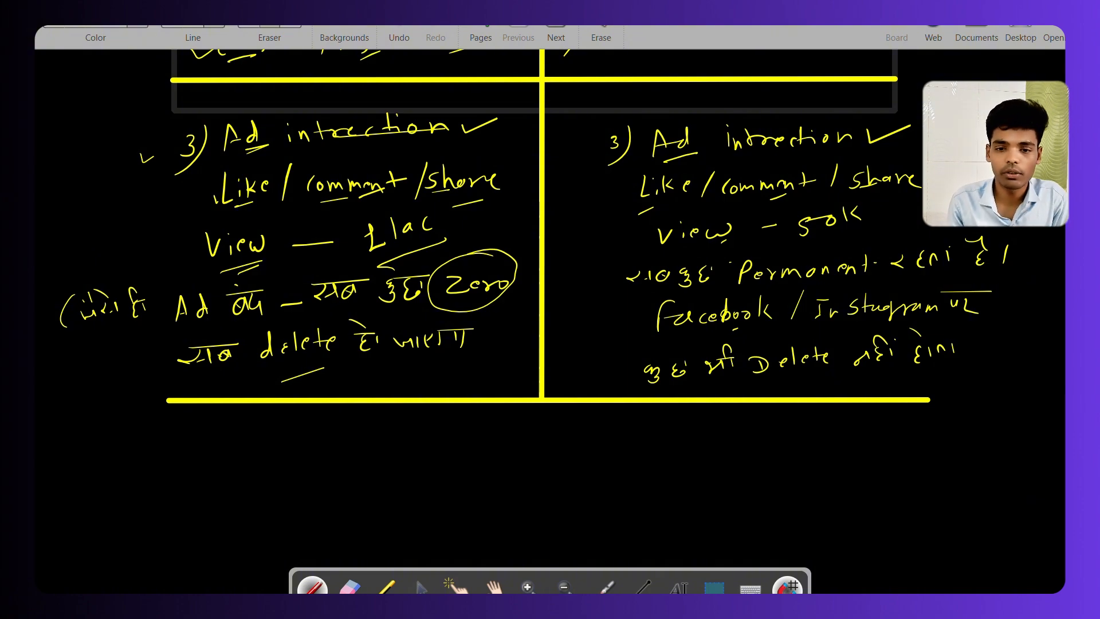
Mark the ad interaction, like, comment, share, view and 50k notes in the Use Existing Post column
left_click_drag(669, 115, 684, 120)
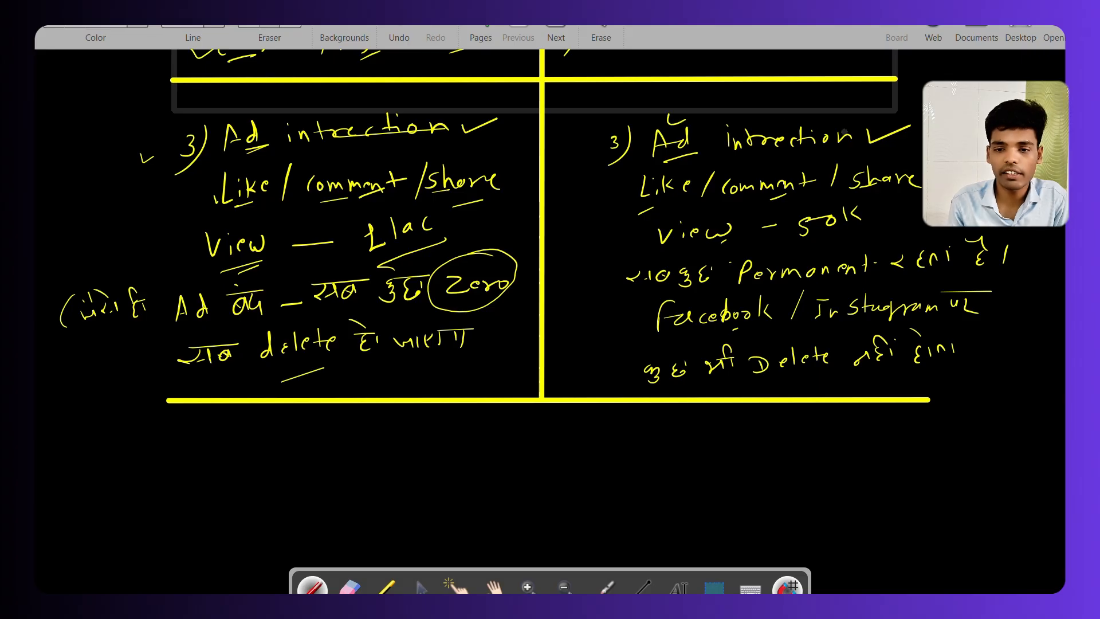
left_click_drag(846, 118, 873, 113)
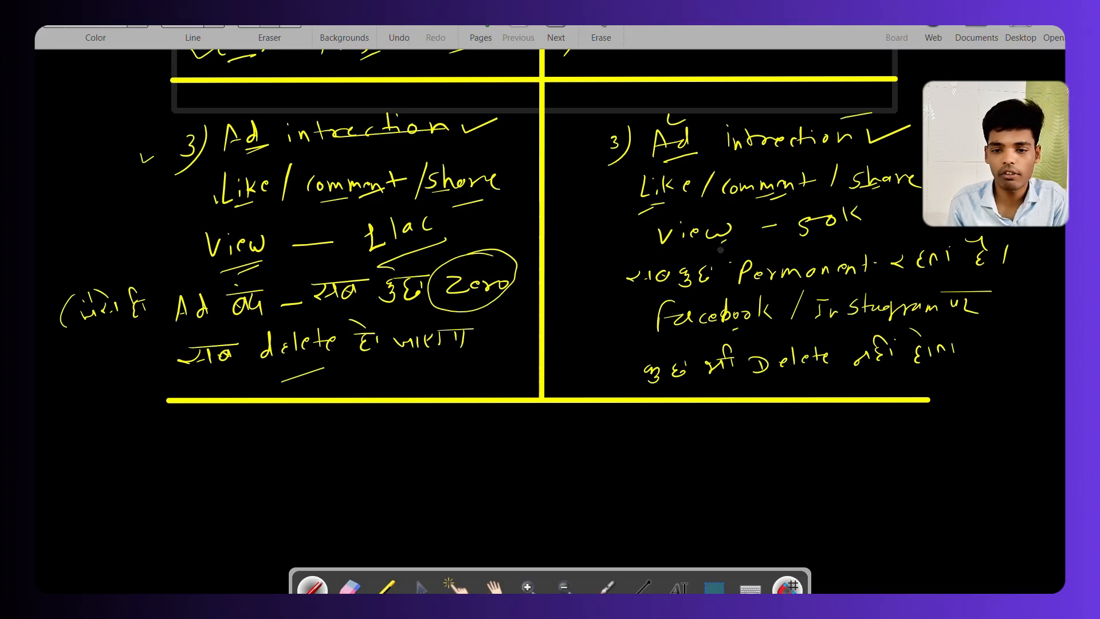
left_click_drag(701, 248, 716, 245)
mouse_move(787, 251)
left_mouse_down()
mouse_move(866, 227)
mouse_move(774, 226)
mouse_move(801, 240)
left_mouse_up()
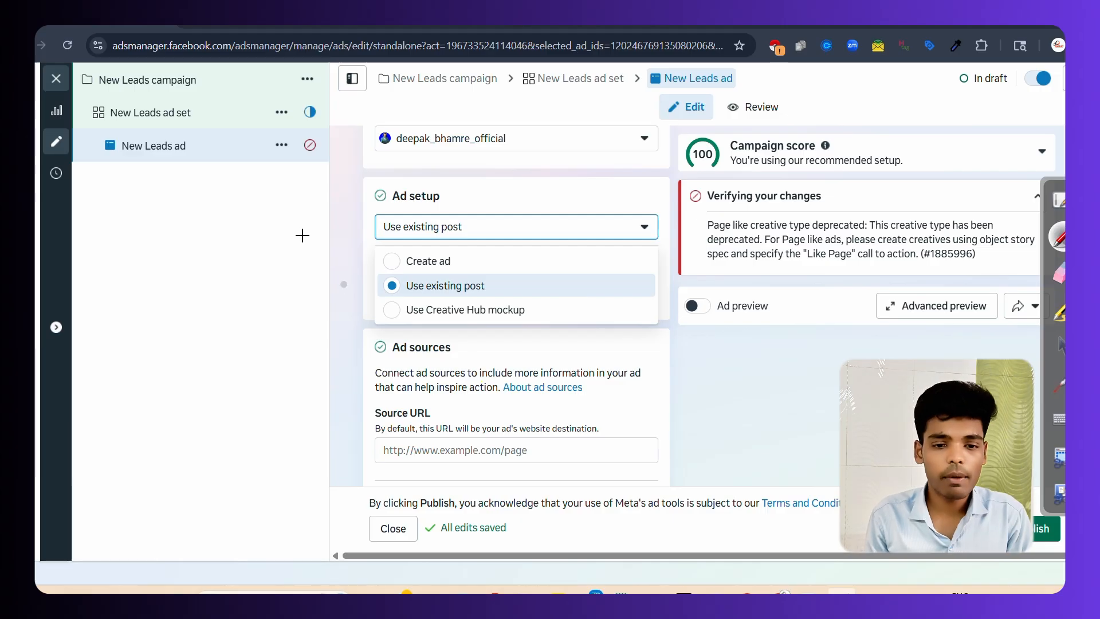
Switch to Ads Manager, tick the Create ad and Use existing post options with the screen pen, and clear the annotations
mouse_move(365, 259)
left_mouse_down()
mouse_move(373, 278)
mouse_move(403, 255)
left_mouse_up()
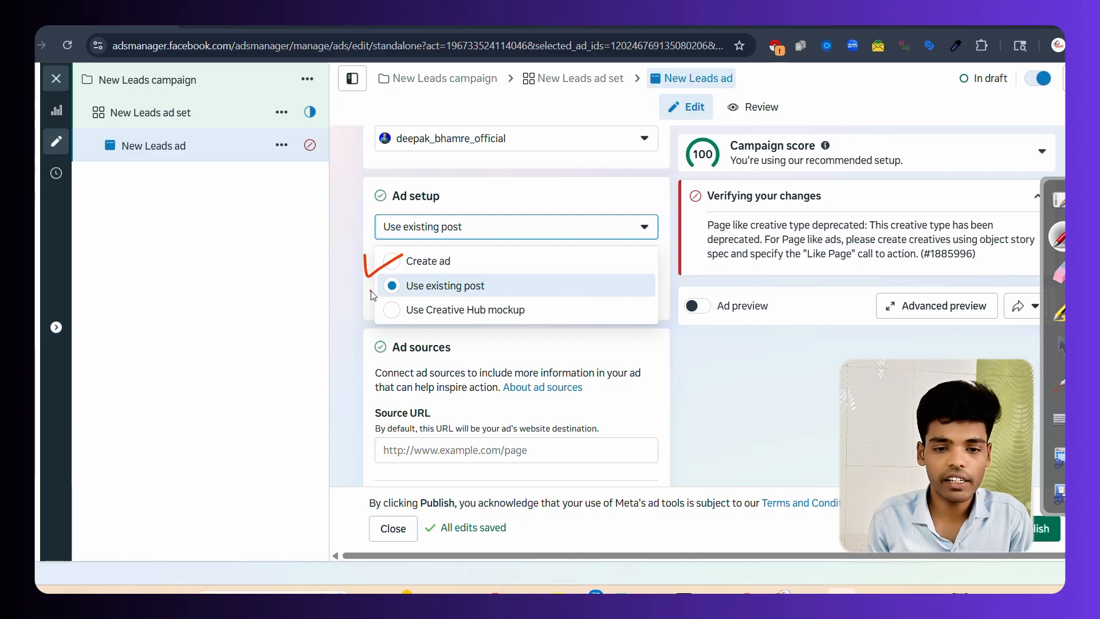
left_click_drag(367, 291, 403, 284)
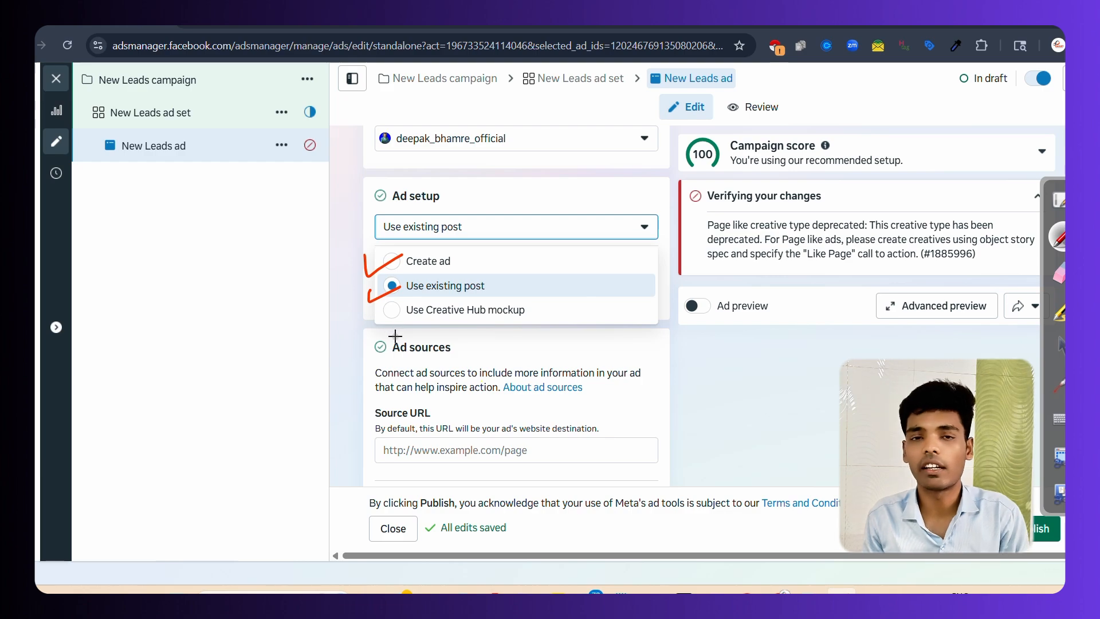
left_click_drag(212, 219, 234, 428)
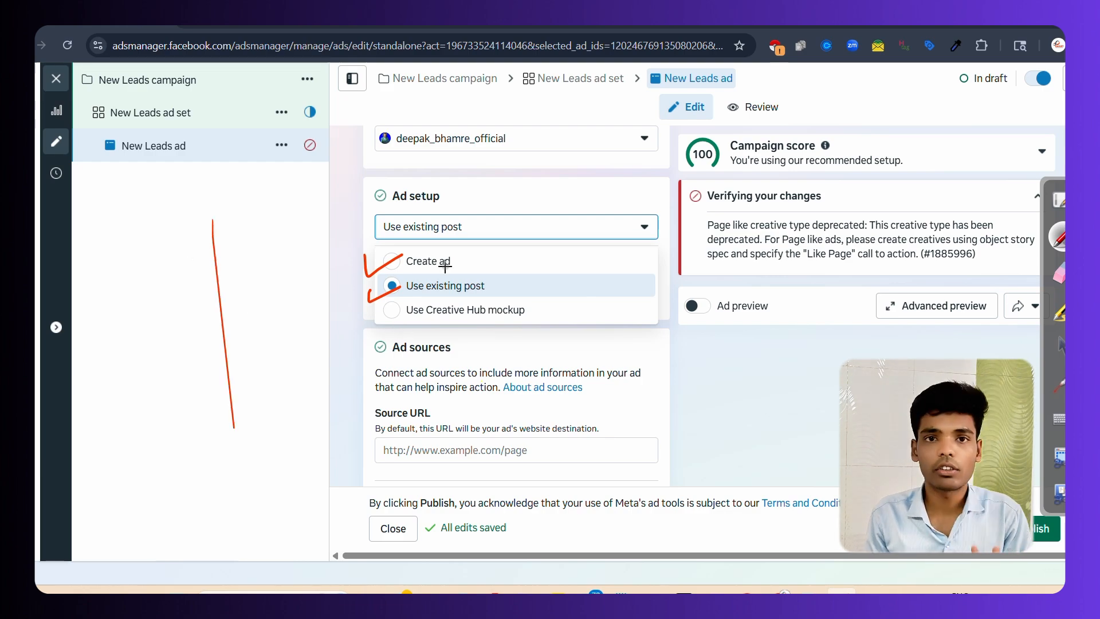
left_click_drag(459, 253, 497, 250)
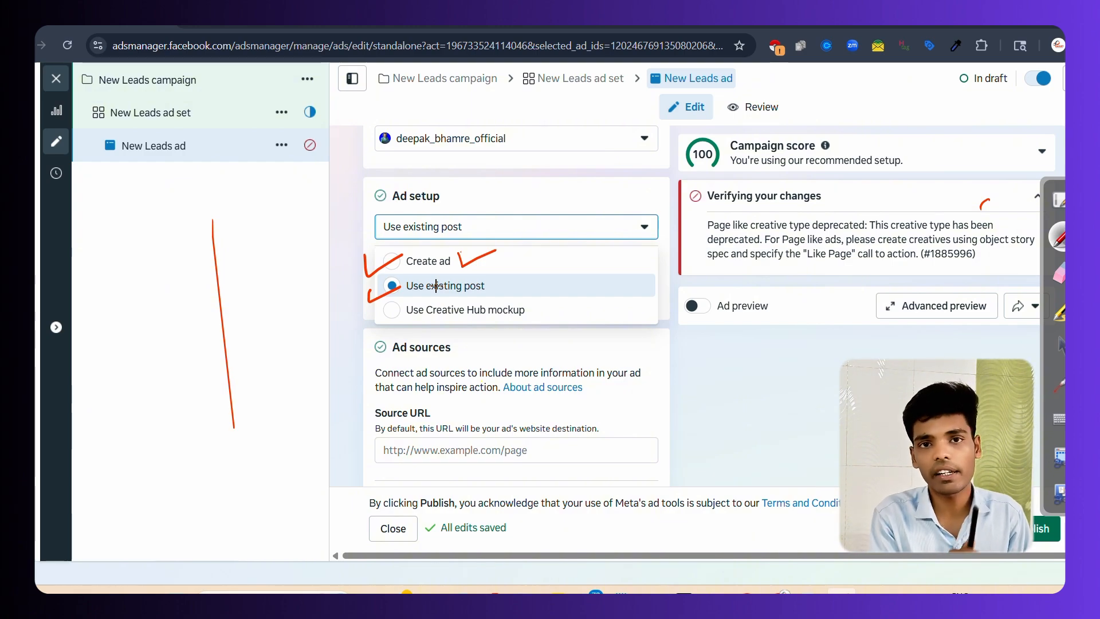
key("Escape")
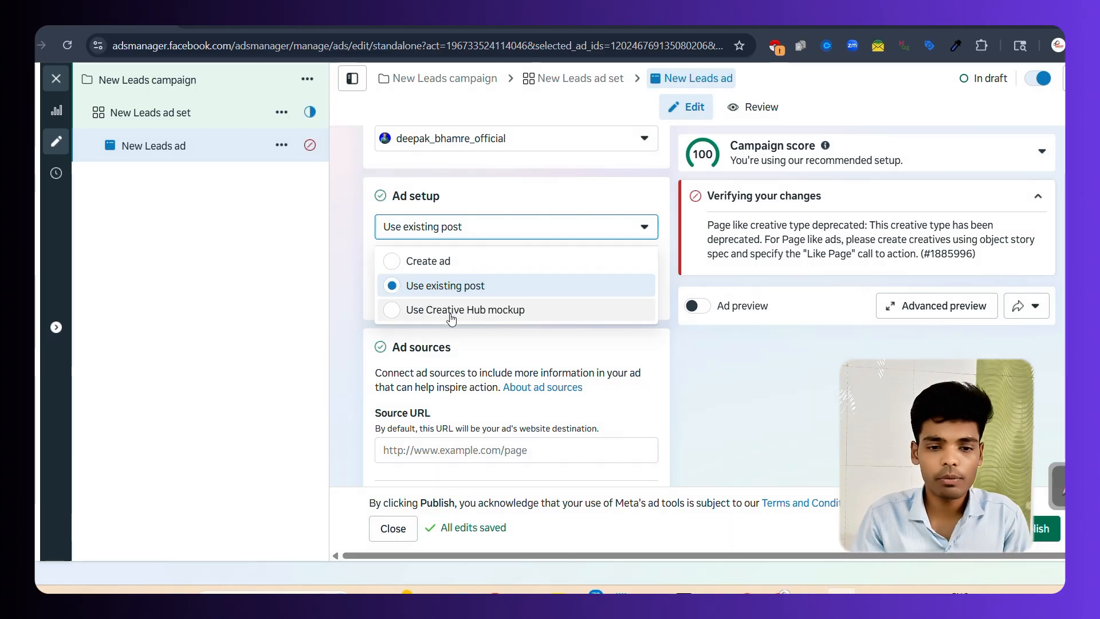
Choose Use Creative Hub mockup as the ad setup and check the mockup selection dialog for available mockups
left_click(393, 314)
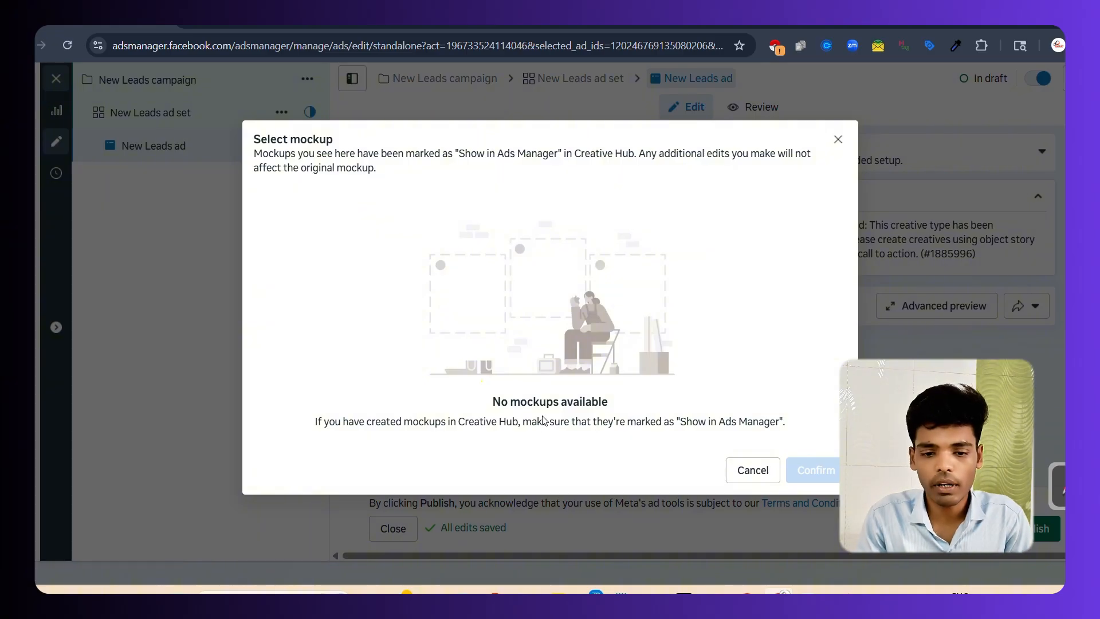
left_click_drag(493, 405, 615, 400)
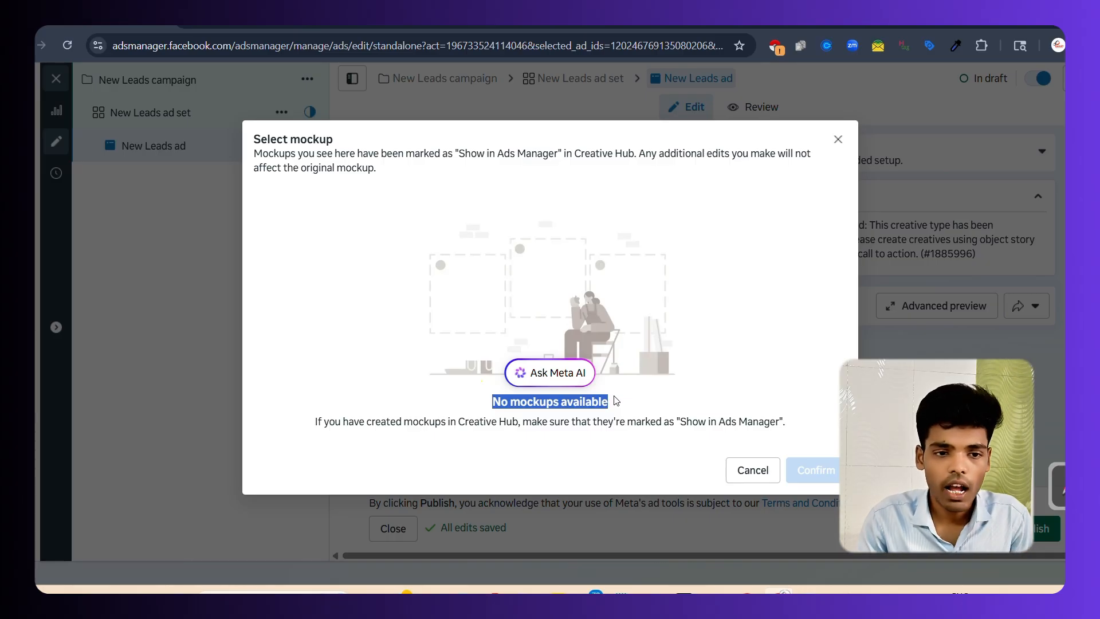
Search Google for "creative mockup hub" in a new browser tab and open Facebook's Creative Hub page
key("ctrl+t")
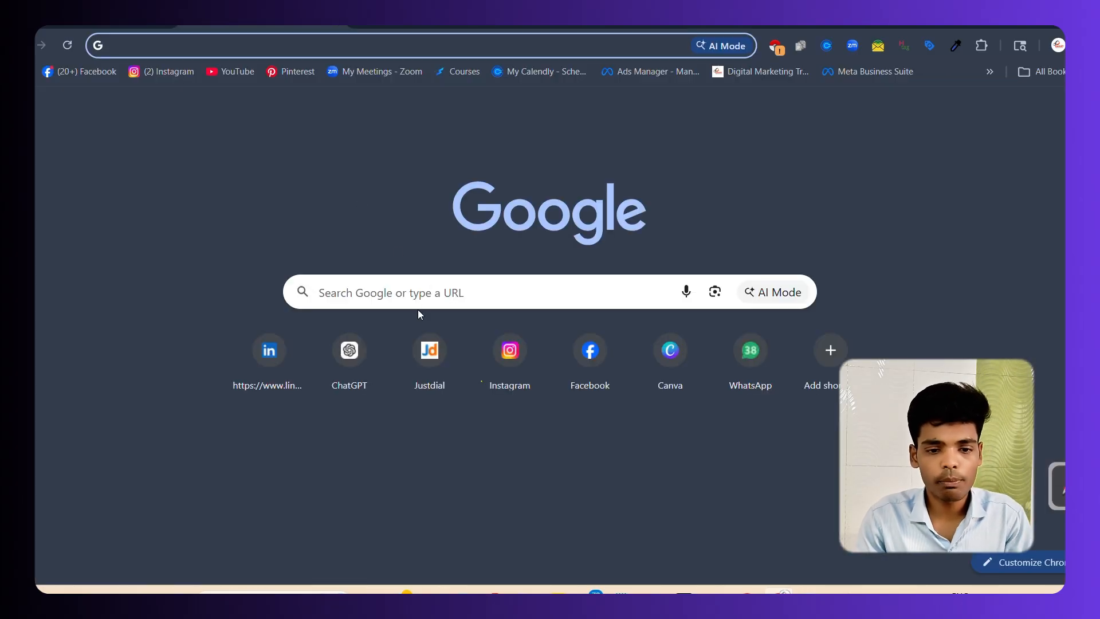
left_click(419, 299)
type("creative mockup hub")
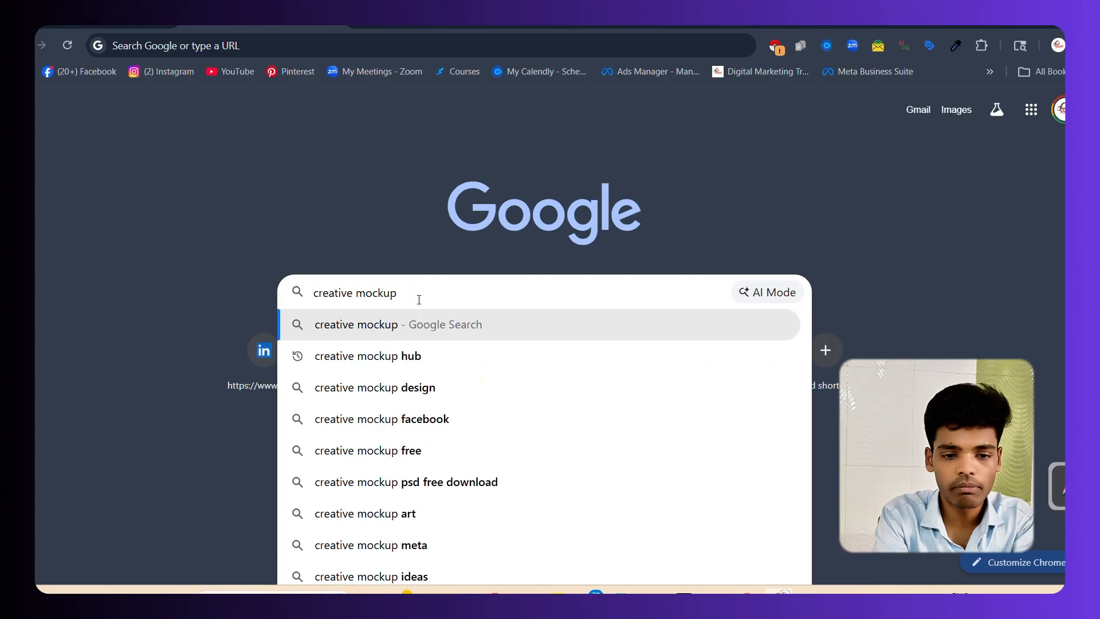
key("Return")
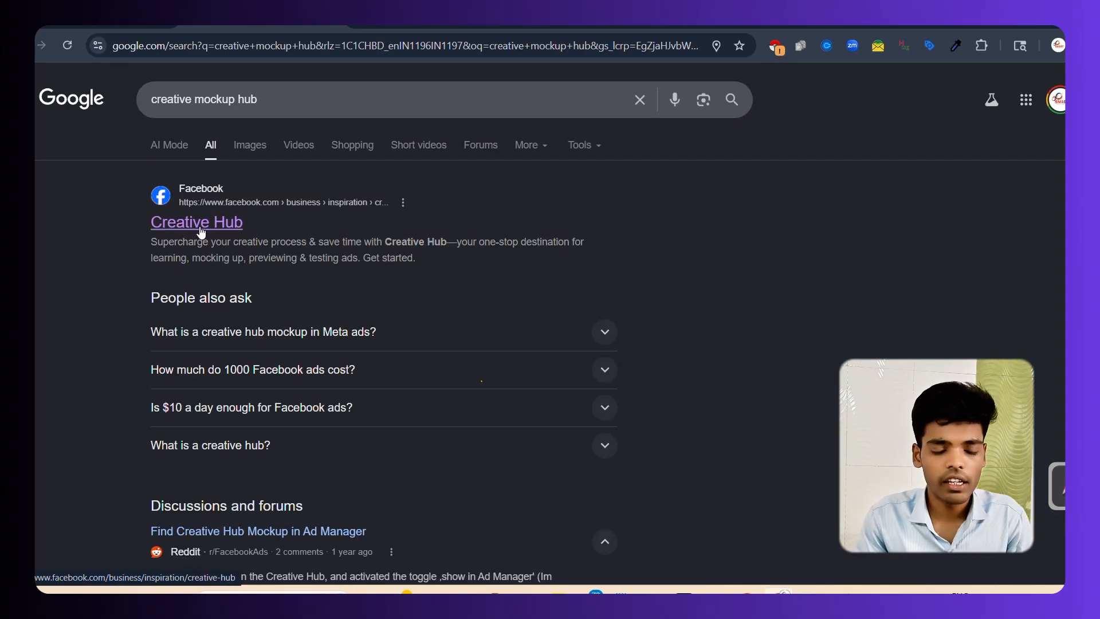
left_click(200, 228)
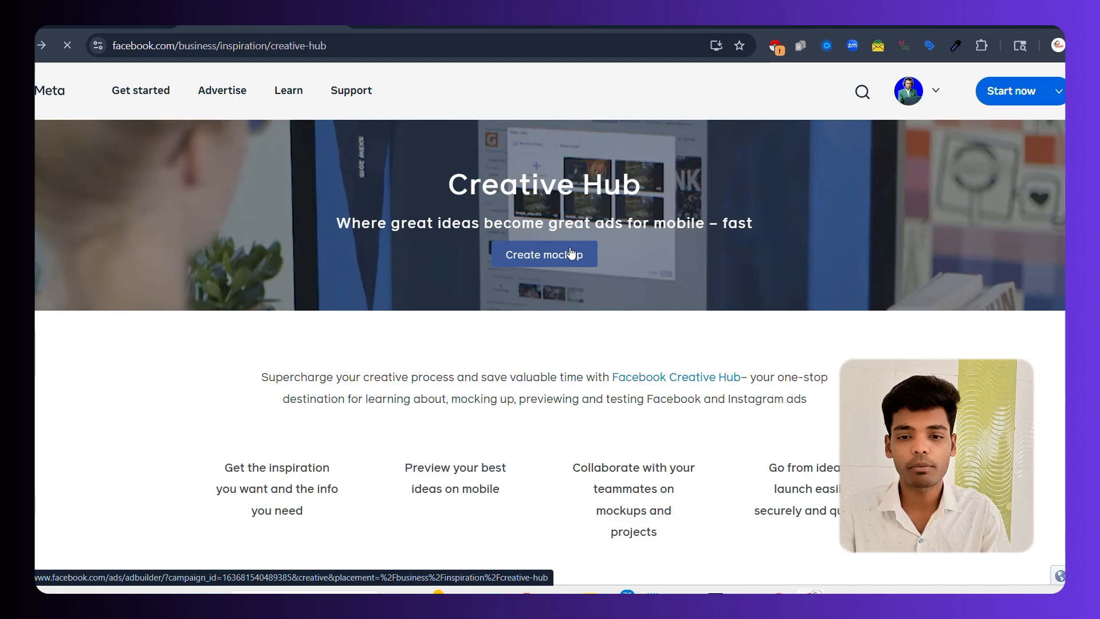
Create a new mockup in Creative Hub and name the ad "demo creative mockup"
left_click(571, 252)
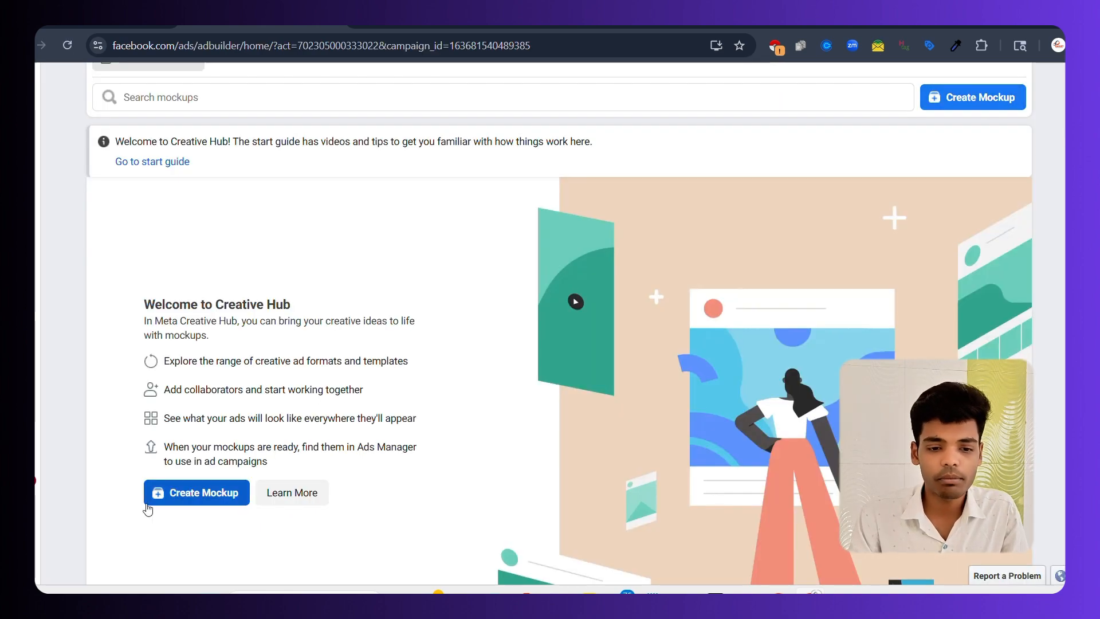
left_click(177, 497)
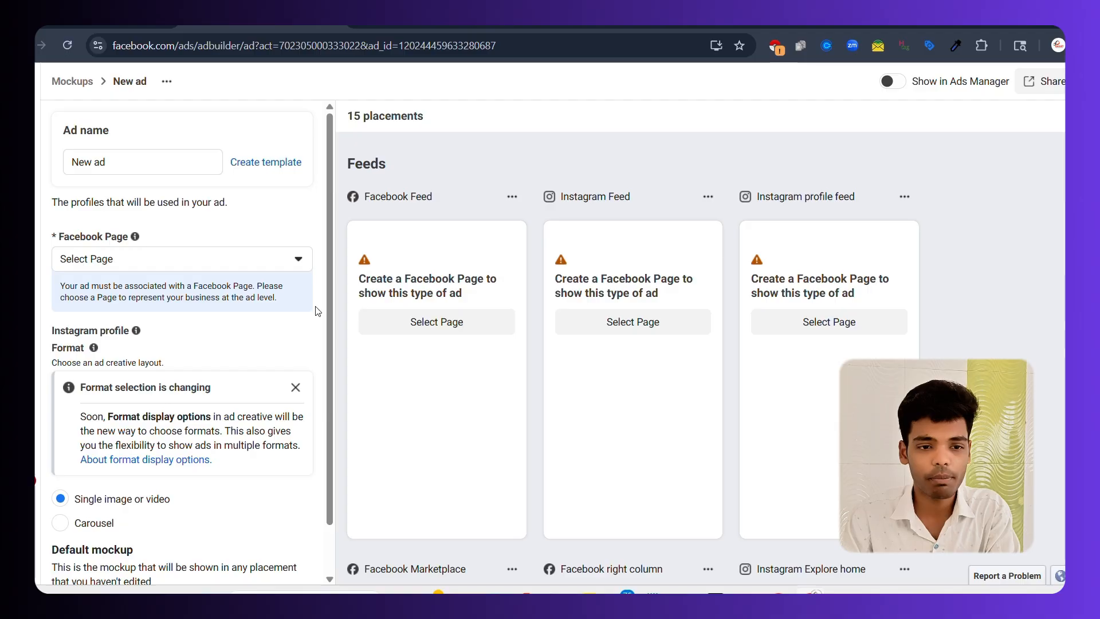
double_click(130, 165)
triple_click(129, 165)
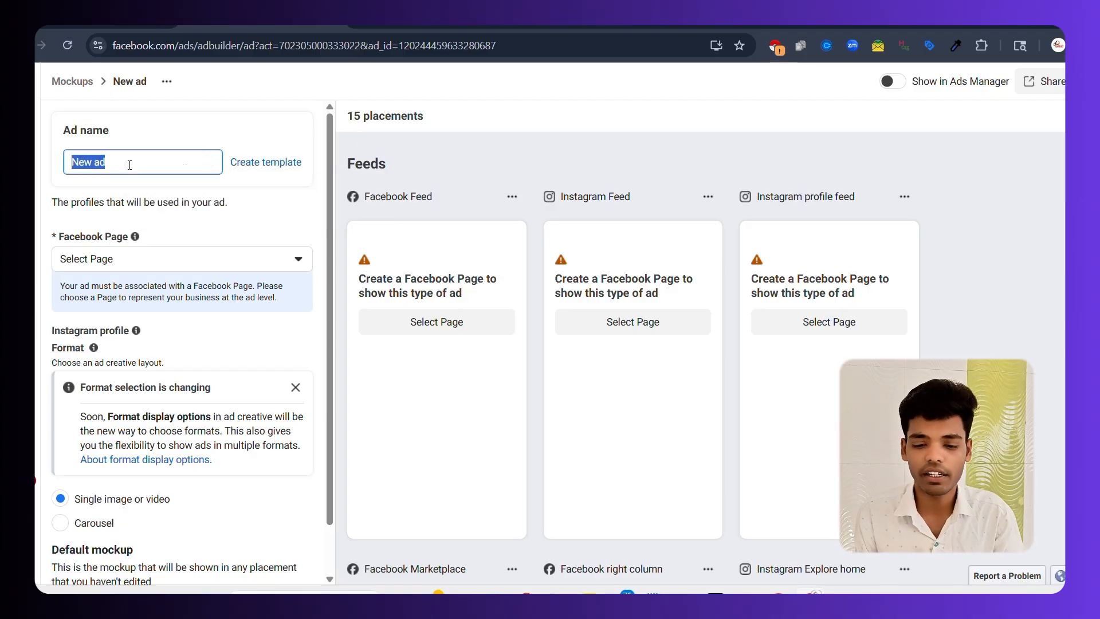
type("demo creative mockup")
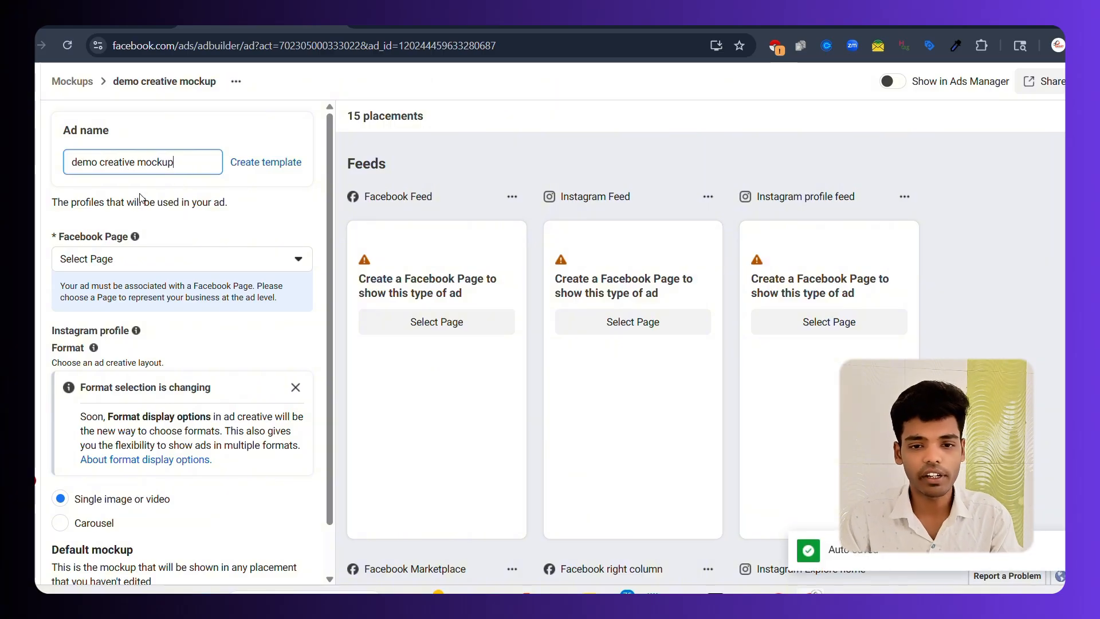
scroll(229, 243, "down", 1)
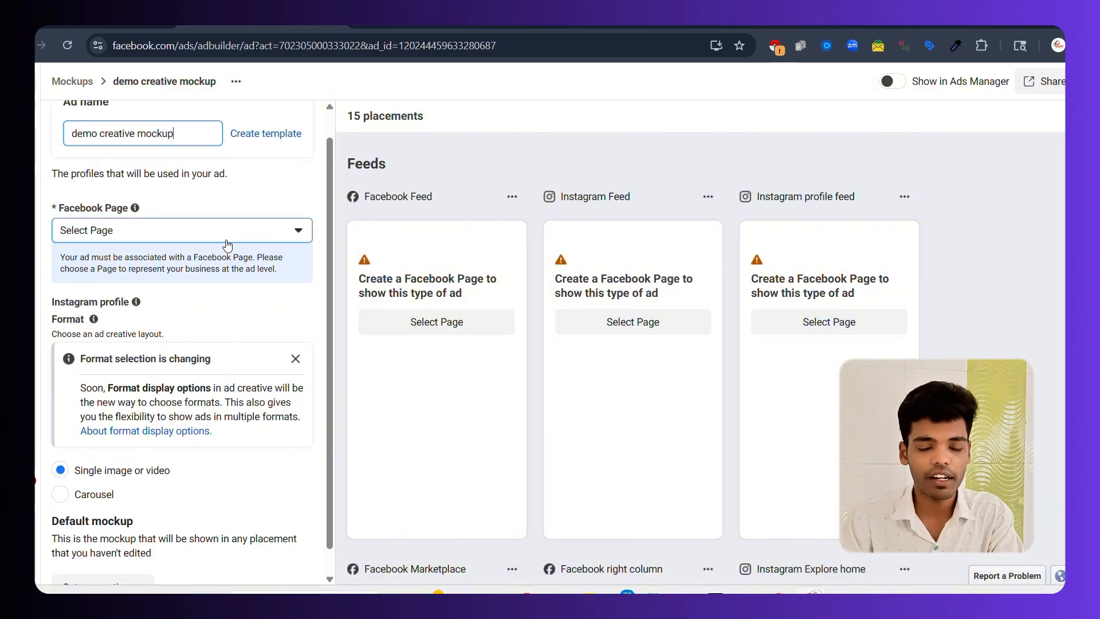
Choose the business's Digital Marketing Page as the Facebook Page for the mockup
scroll(227, 245, "down", 1)
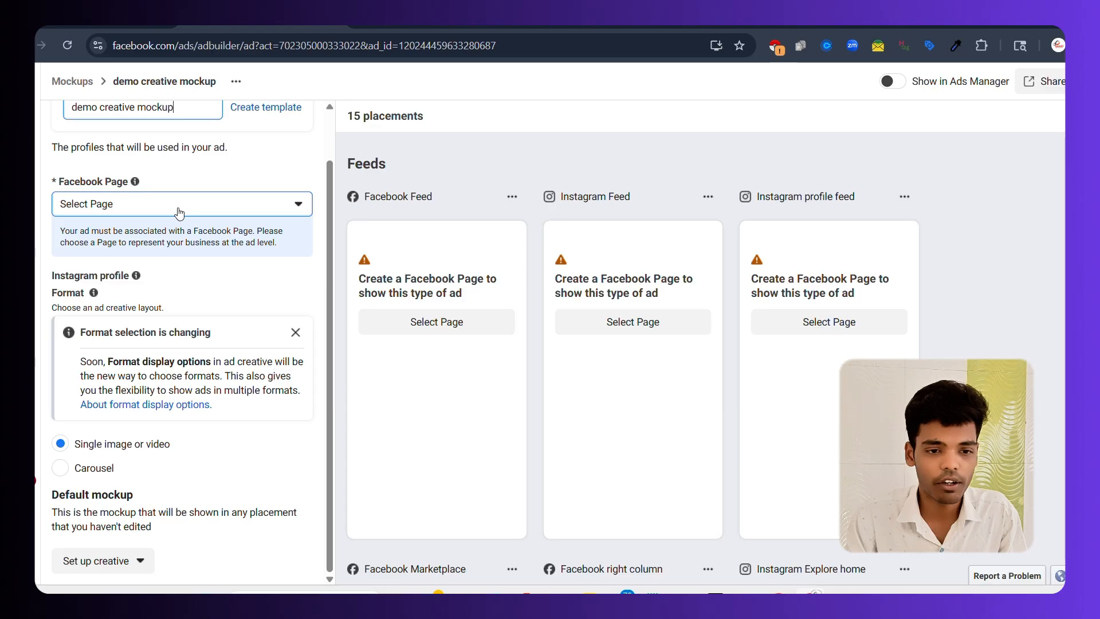
left_click(153, 210)
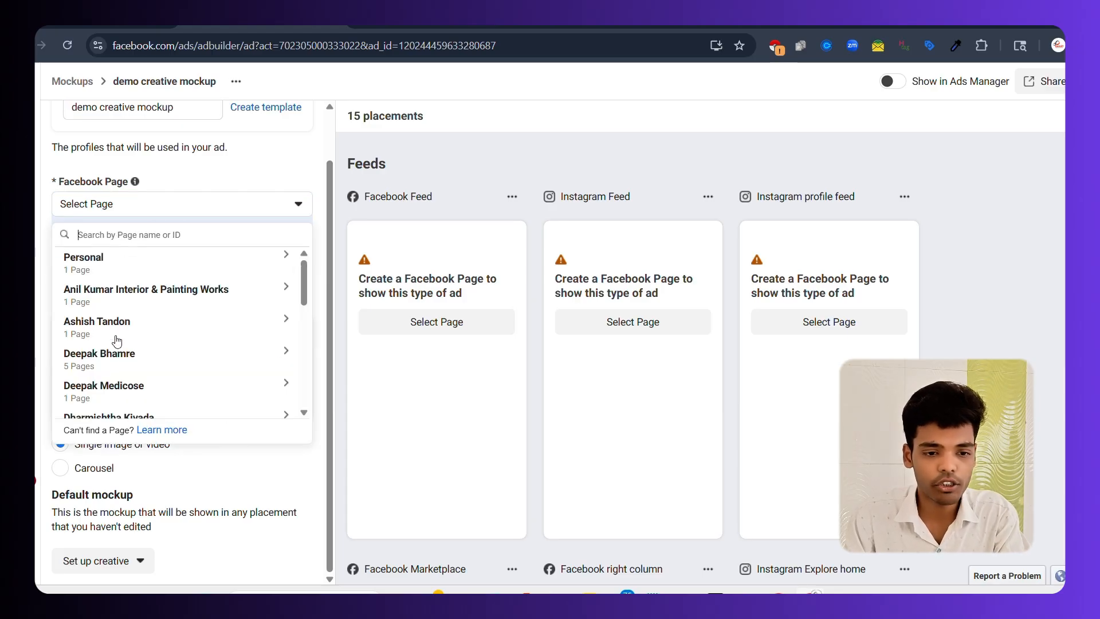
left_click(110, 358)
scroll(127, 353, "down", 1)
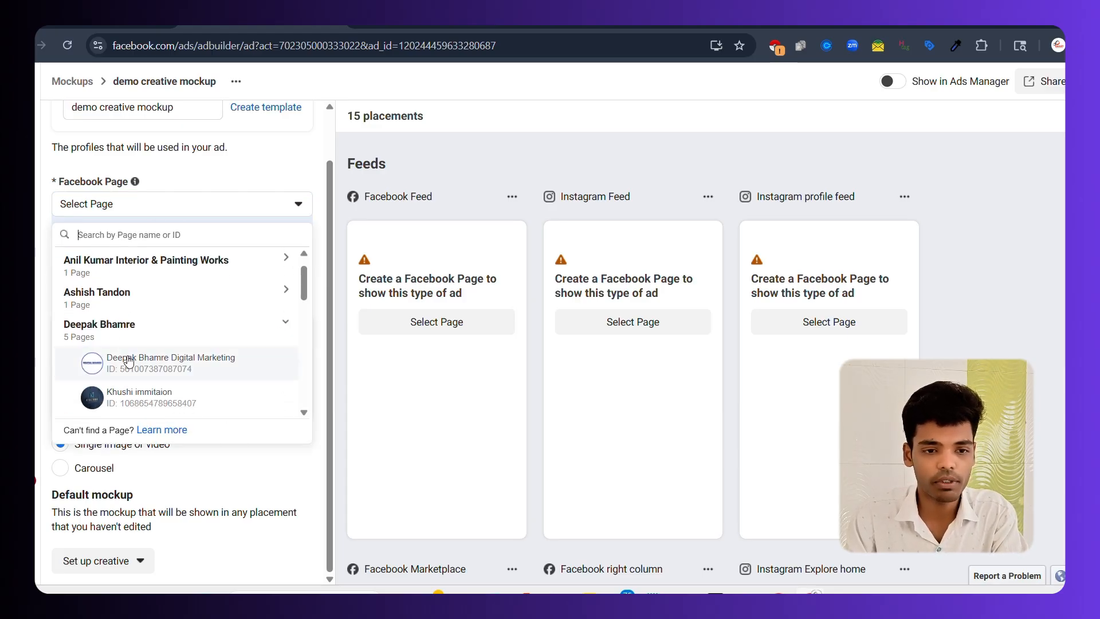
left_click(128, 361)
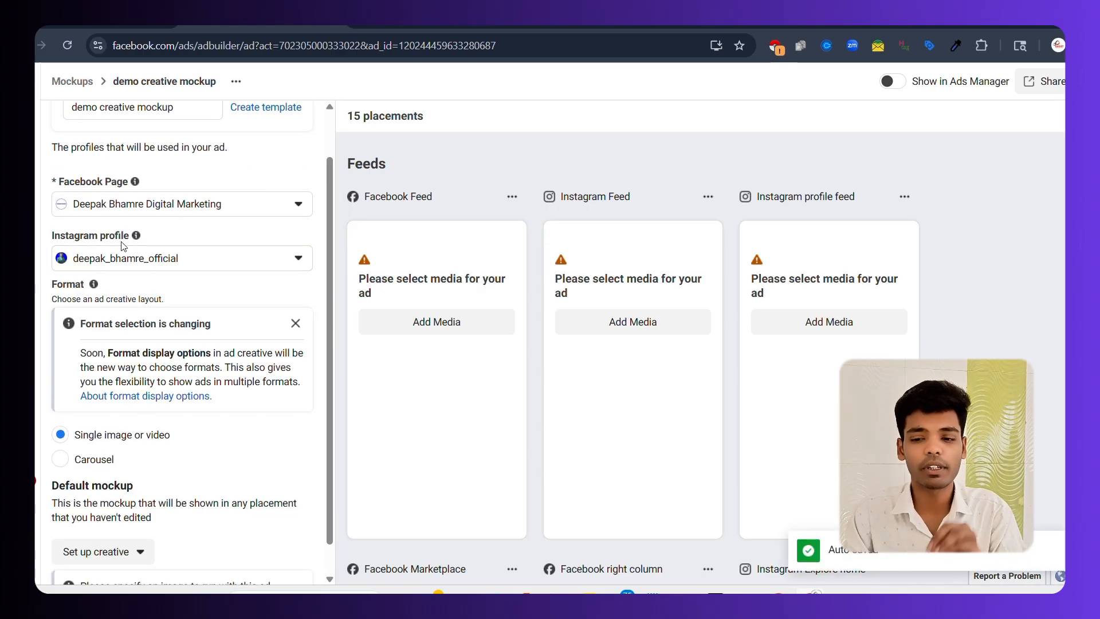
Set up an image ad creative with the Meta Ads Course image and use the original crop for the vertical placement
scroll(160, 293, "down", 1)
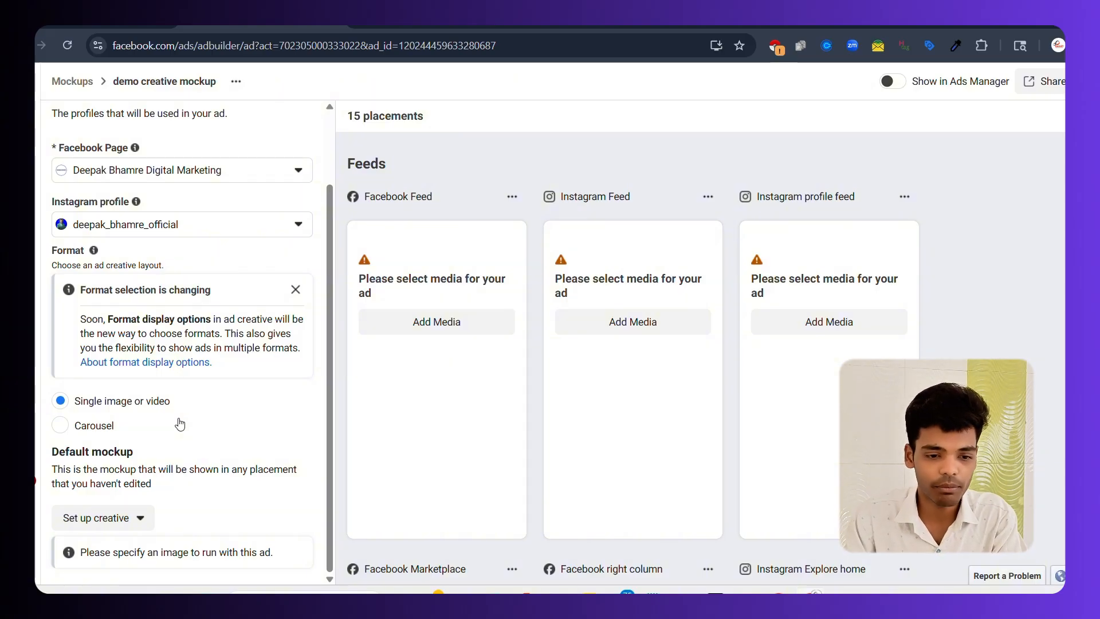
left_click(123, 519)
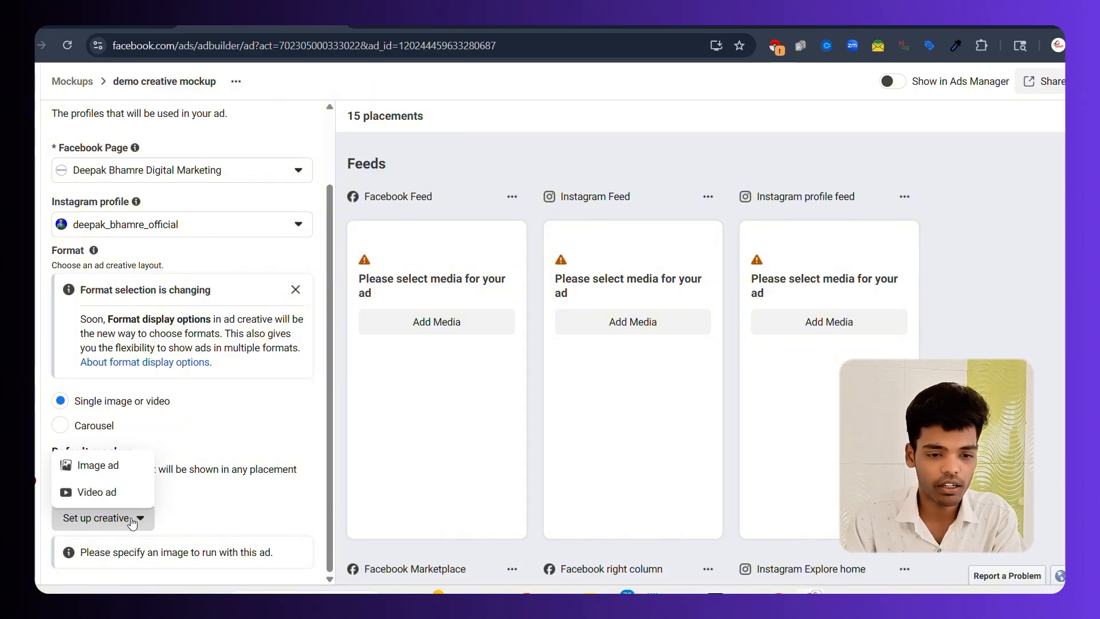
left_click(115, 465)
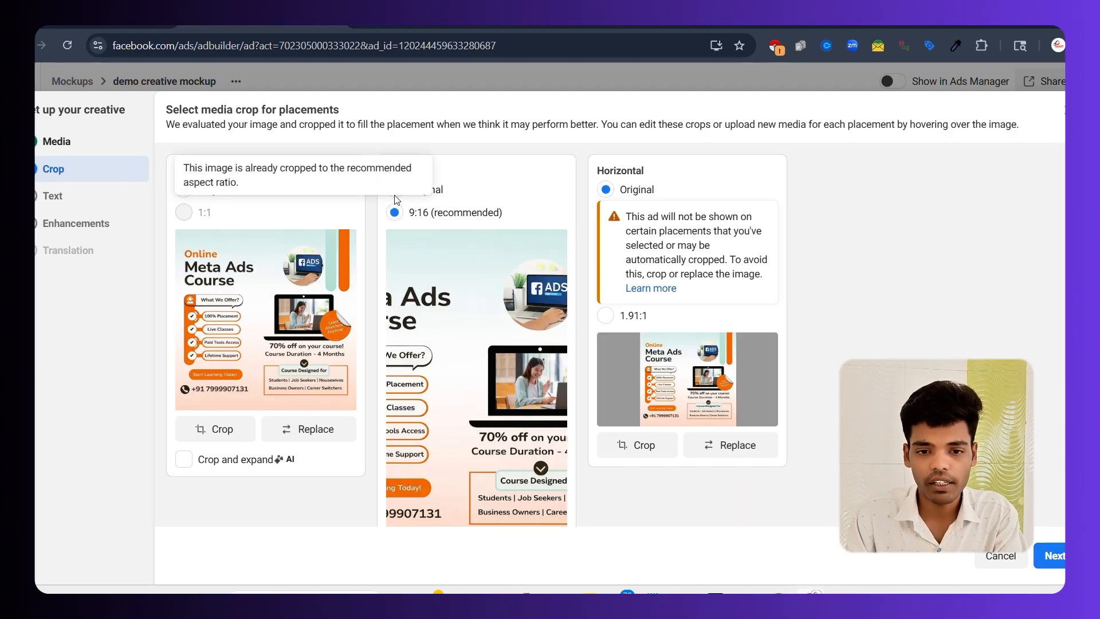
left_click(394, 190)
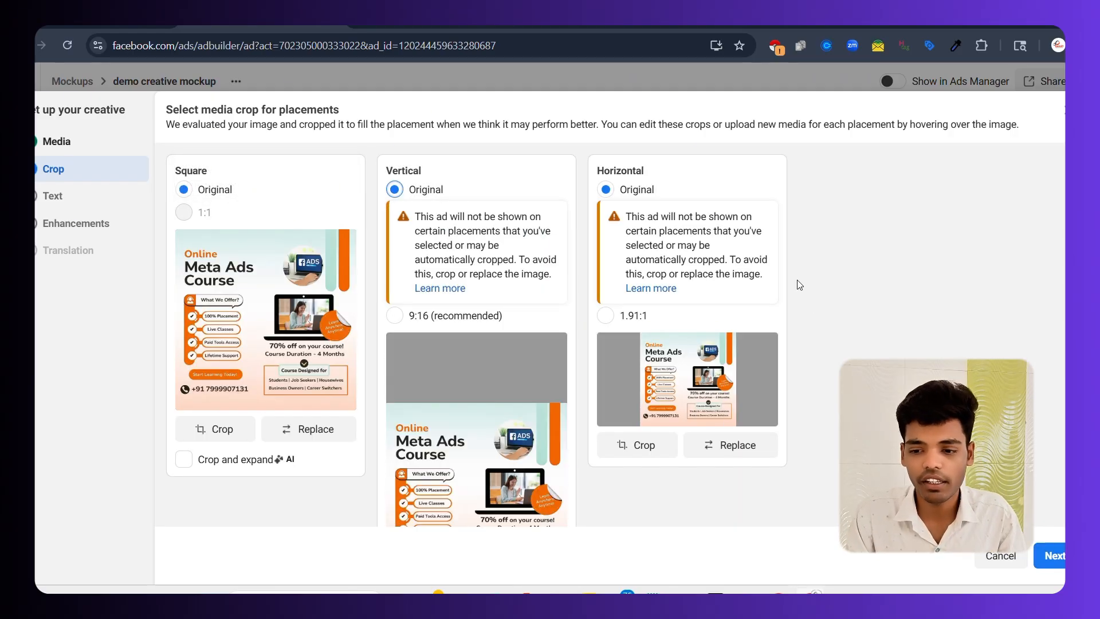
left_click(1054, 556)
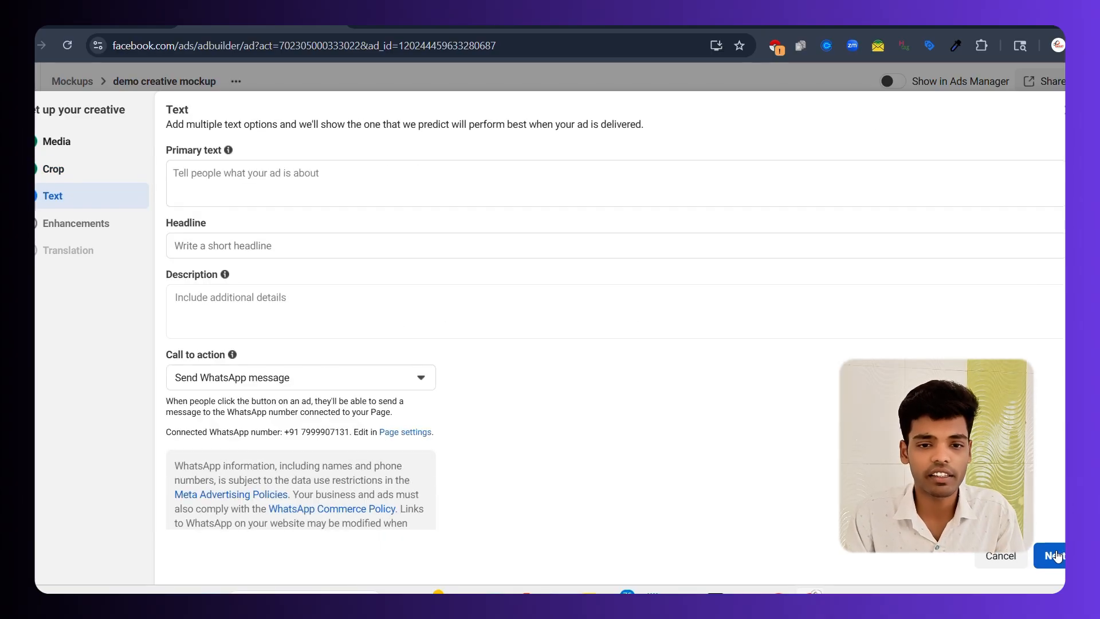
Enter the primary text on four lines: "welcome to 03 months free digital marketing course", "free internship", "free placement" and "free course"
left_click(375, 173)
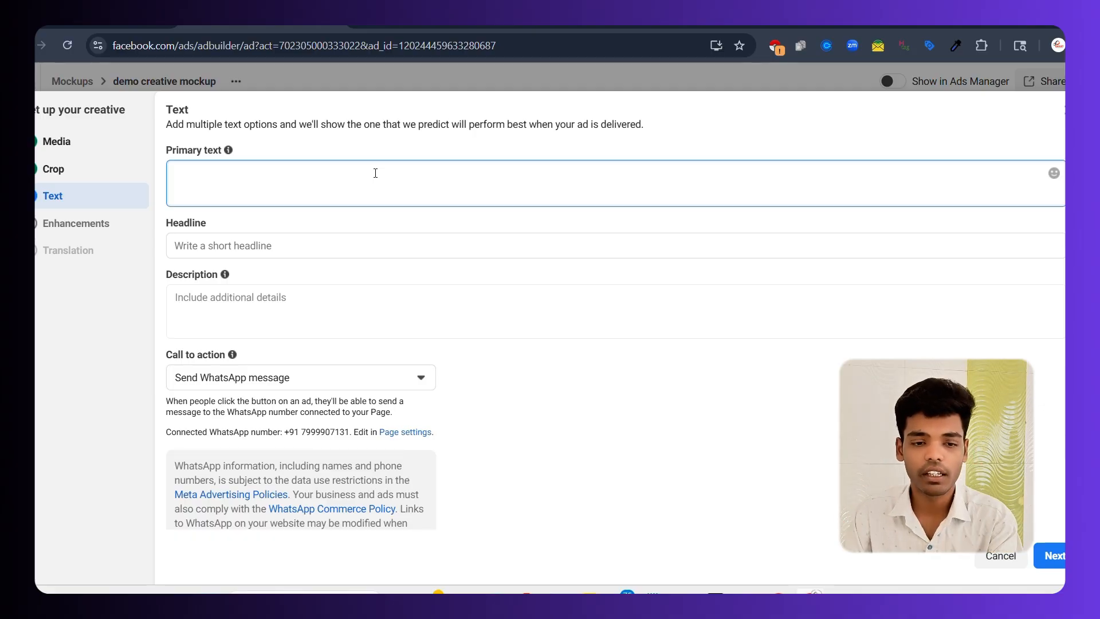
type("welcome to 03 months free digital marketing course")
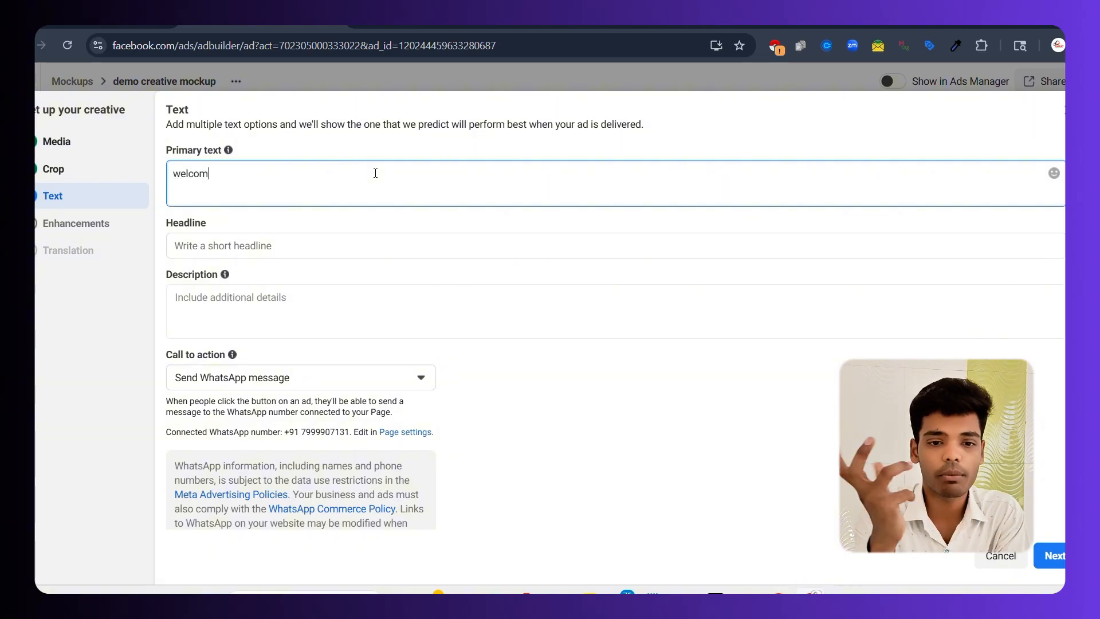
key("Return")
type("free internship")
key("Return")
type("free placement")
key("Return")
type("free course")
left_click(505, 196)
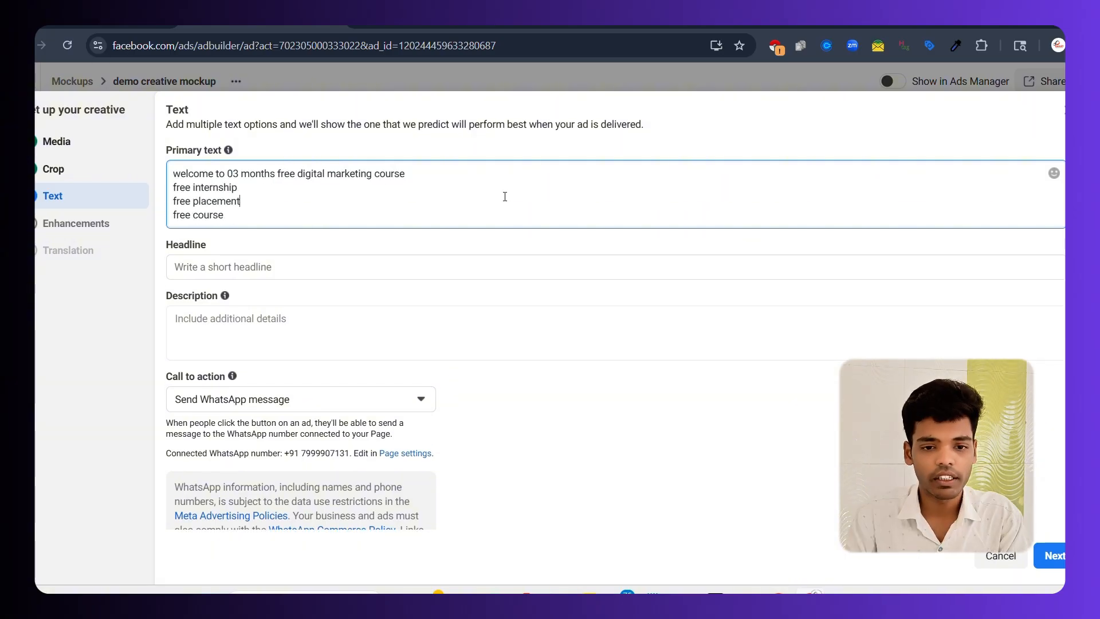
Enter "03 months free digital marketing course" as both the headline and the description
left_click(322, 267)
type("03 months free digital marketing course")
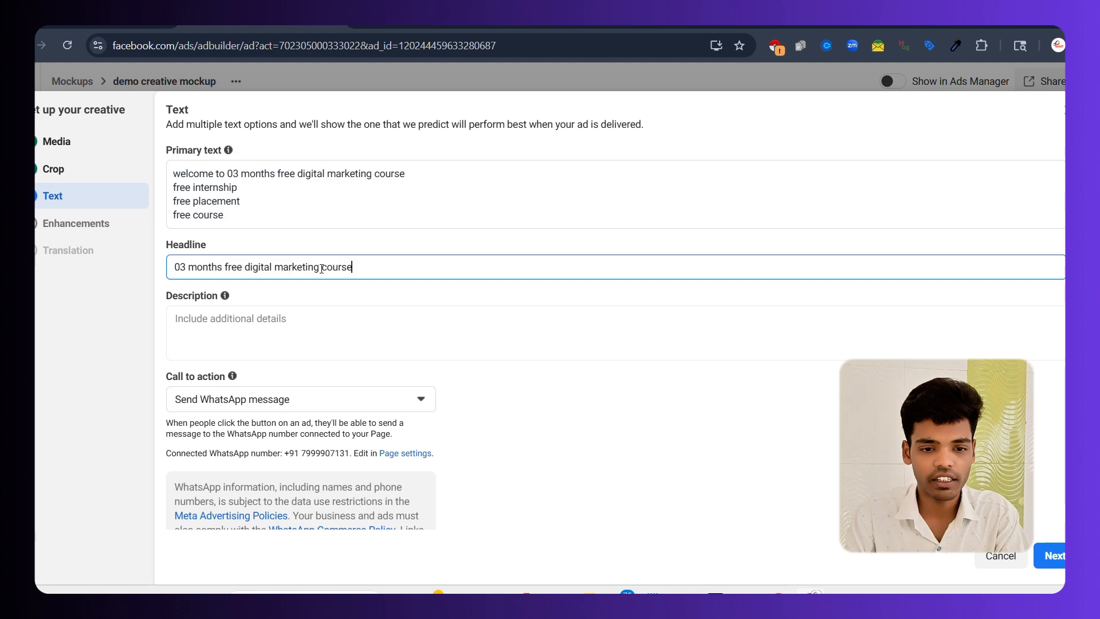
left_click(280, 331)
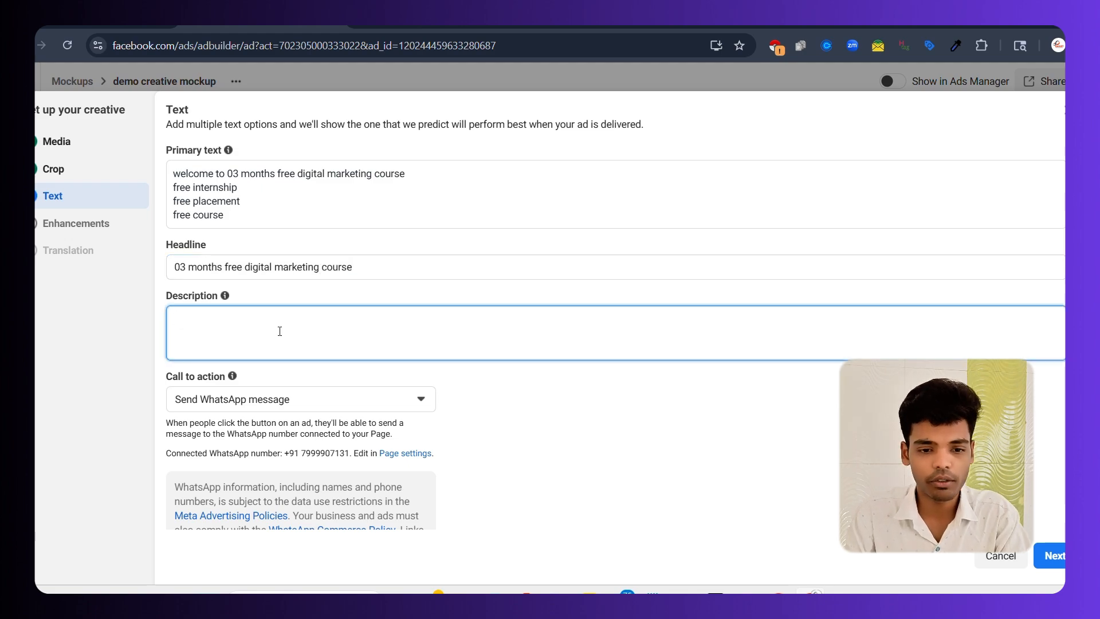
type("03 months free digital marketing course")
Set the call to action to Sign up and finish the creative setup with the suggested enhancement settings
left_click(295, 399)
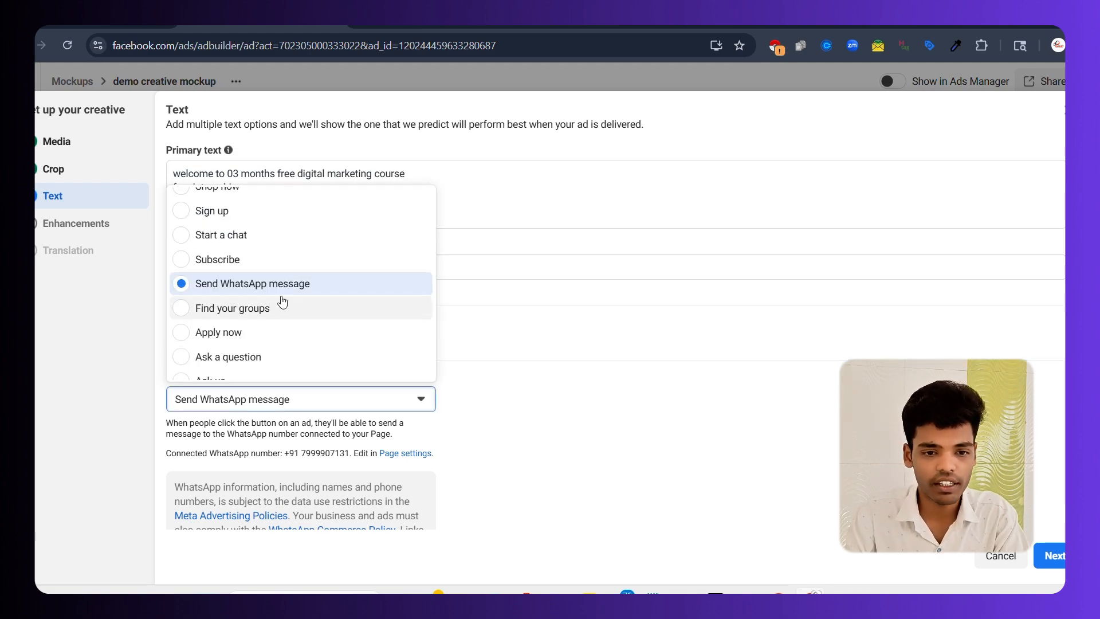
left_click(239, 226)
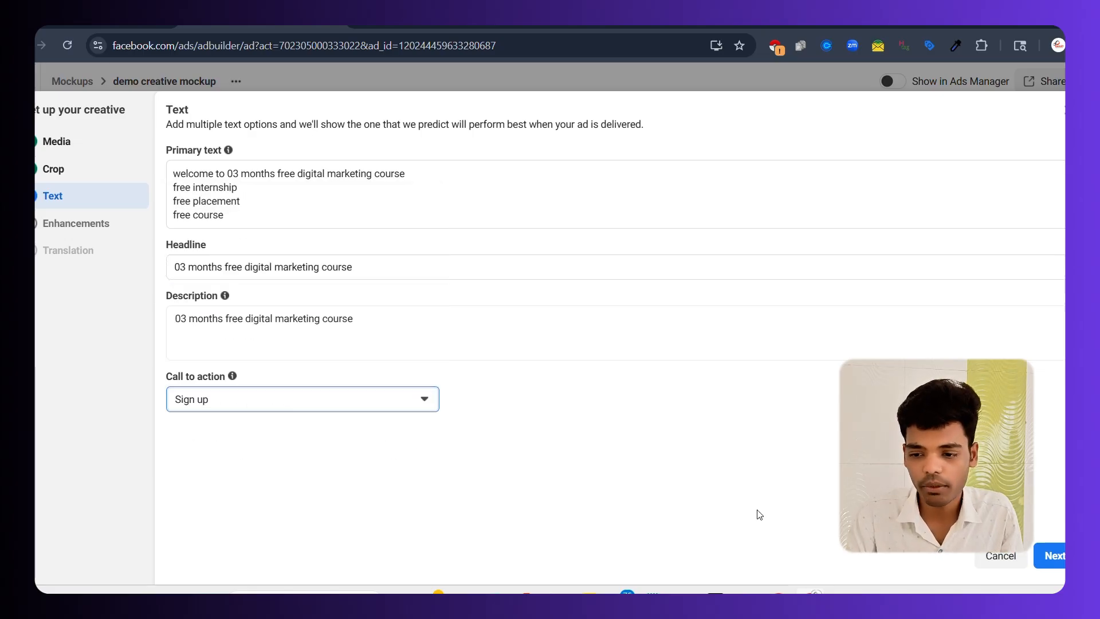
left_click(1049, 555)
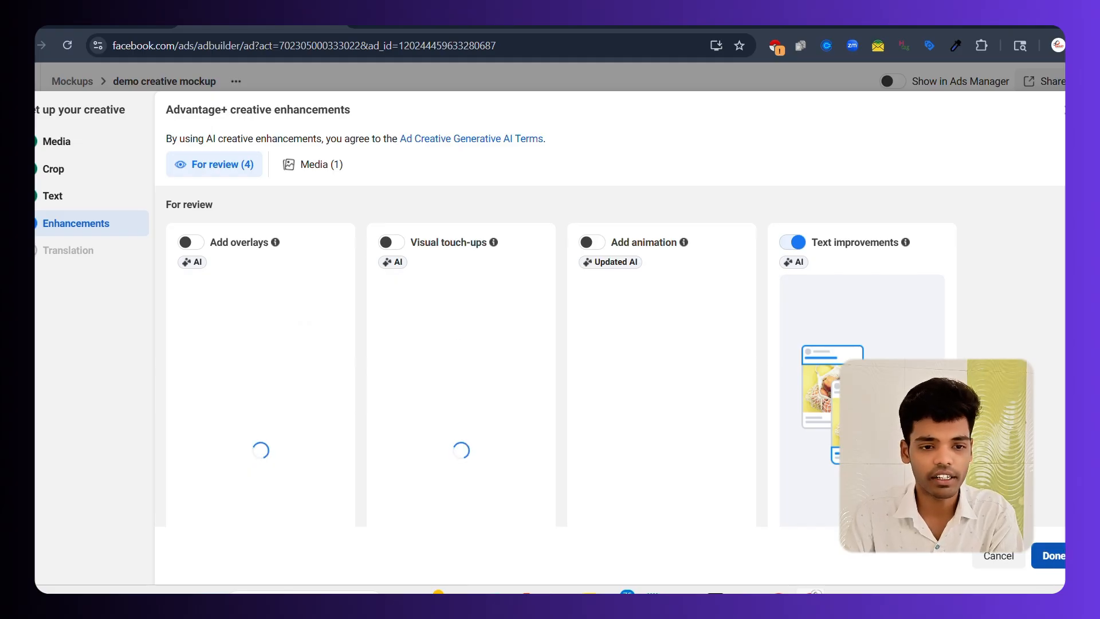
left_click(1049, 555)
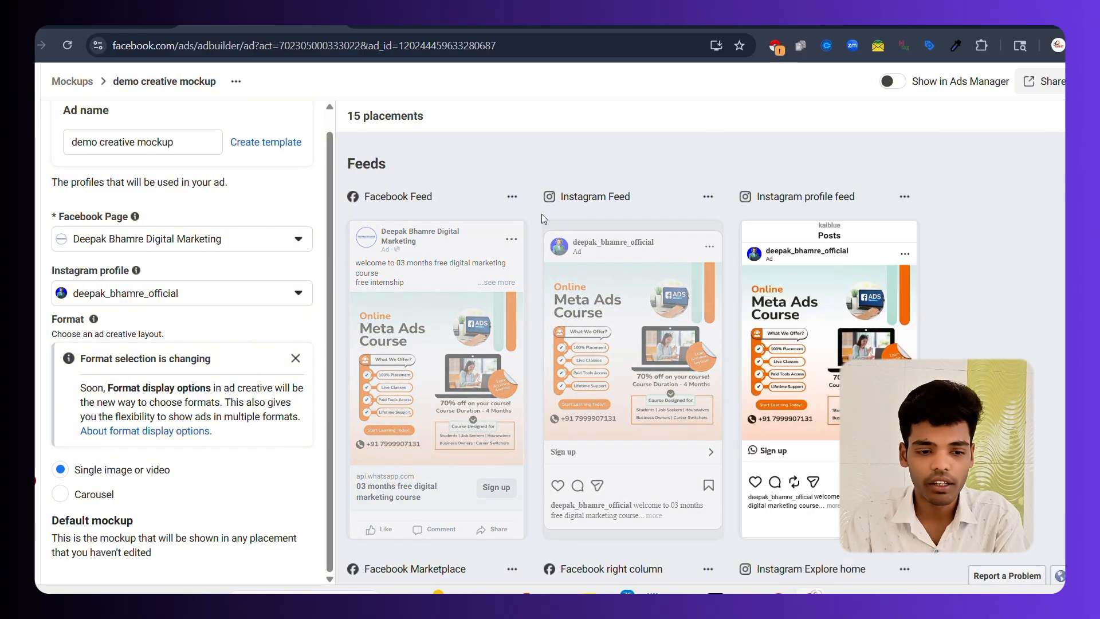
Change the mockup's destination to Website and set the website URL to smartmarketingzone.odoo.com
scroll(160, 383, "down", 3)
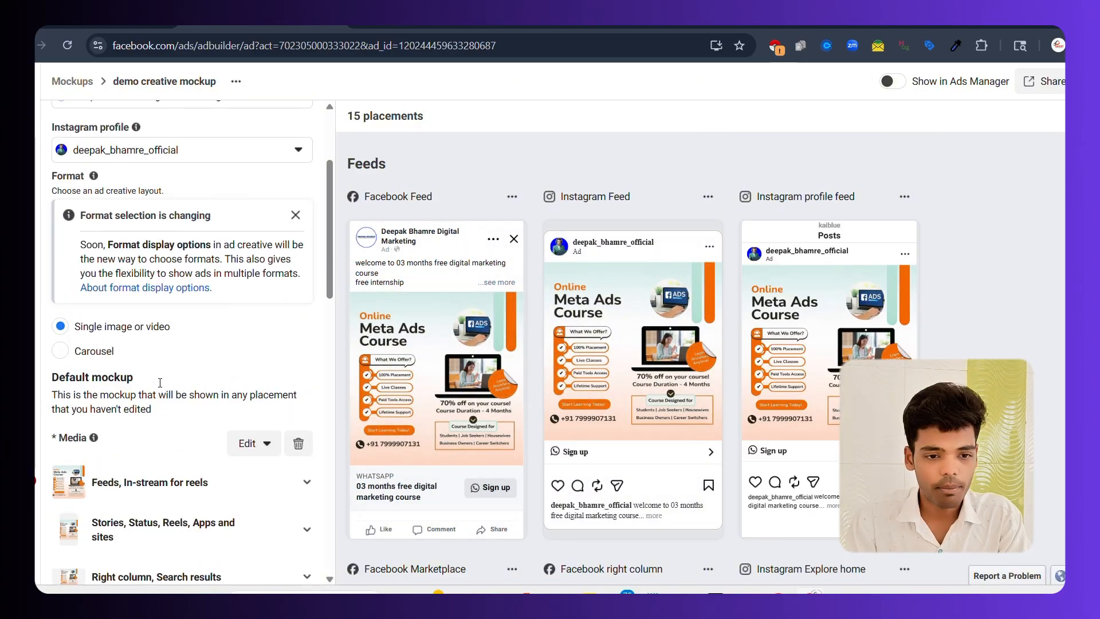
scroll(159, 382, "down", 8)
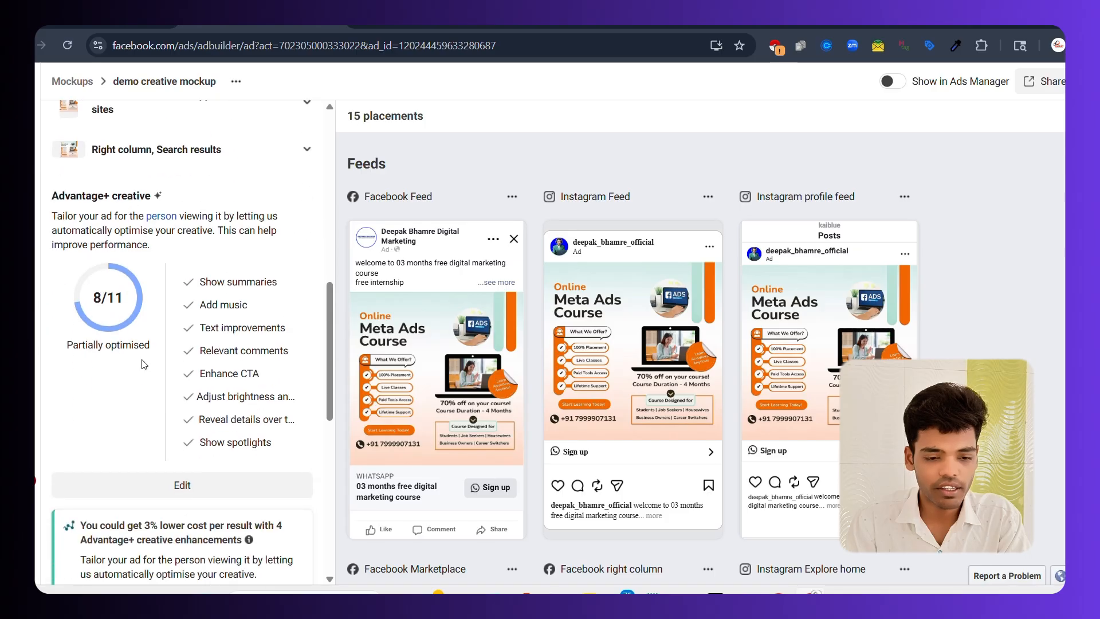
scroll(144, 364, "down", 10)
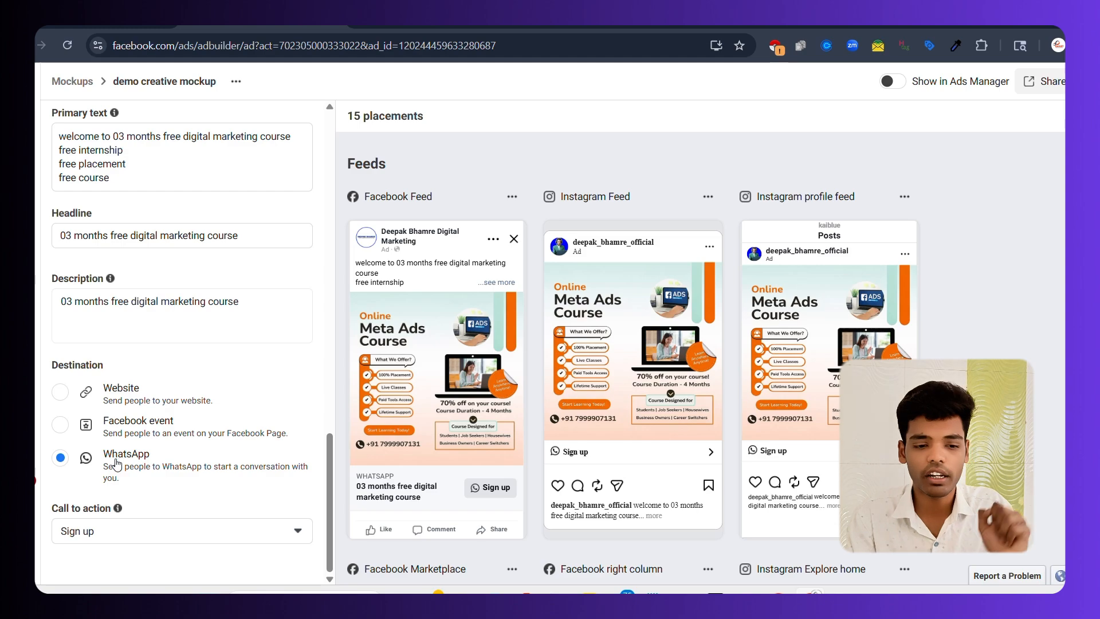
left_click(60, 392)
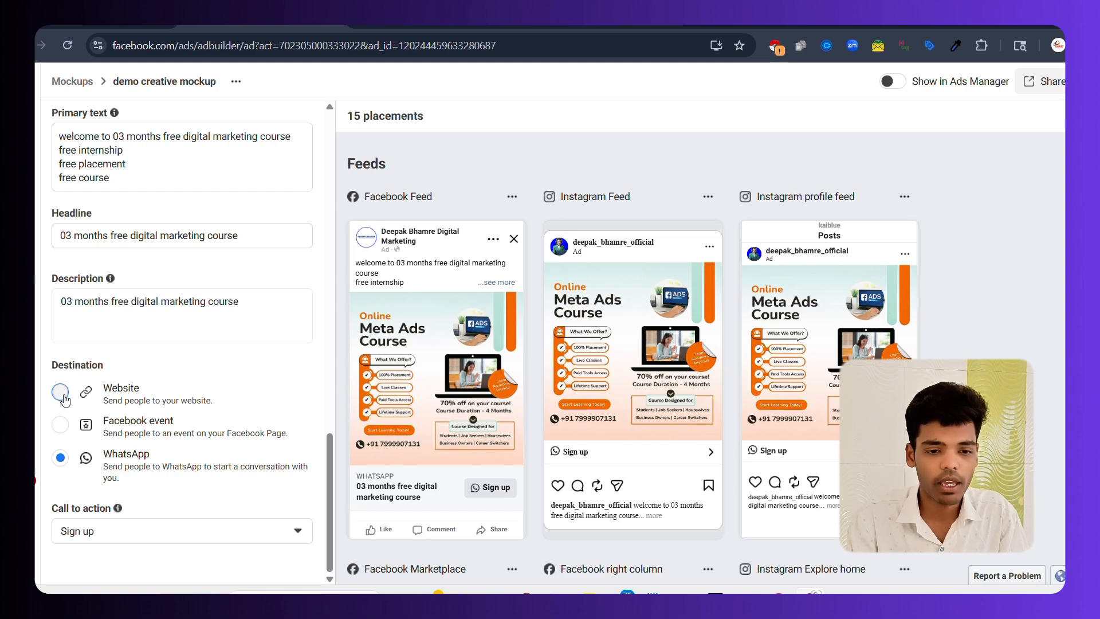
scroll(141, 445, "down", 2)
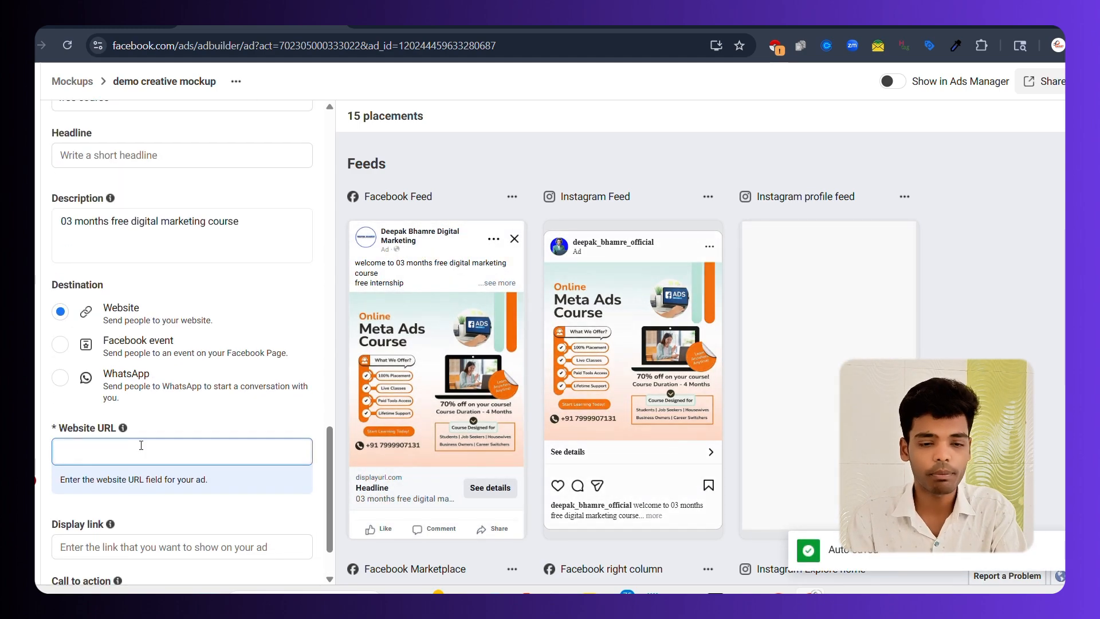
type("smartmarketingzone.odoo.oc")
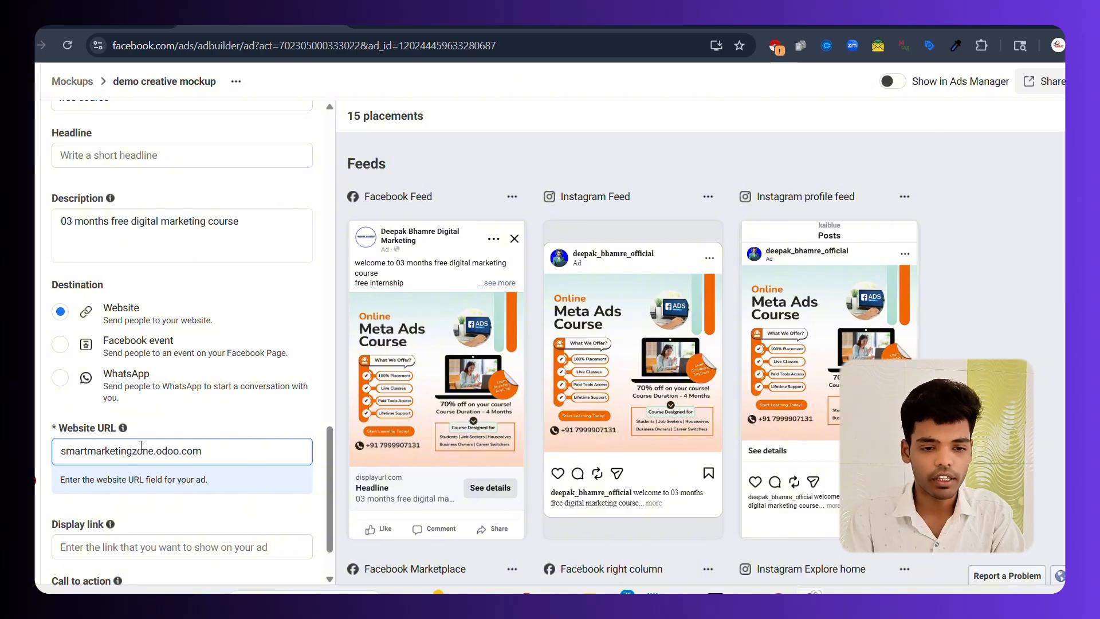
Set the website destination's call to action to Sign up and look through the placement previews
scroll(185, 474, "down", 1)
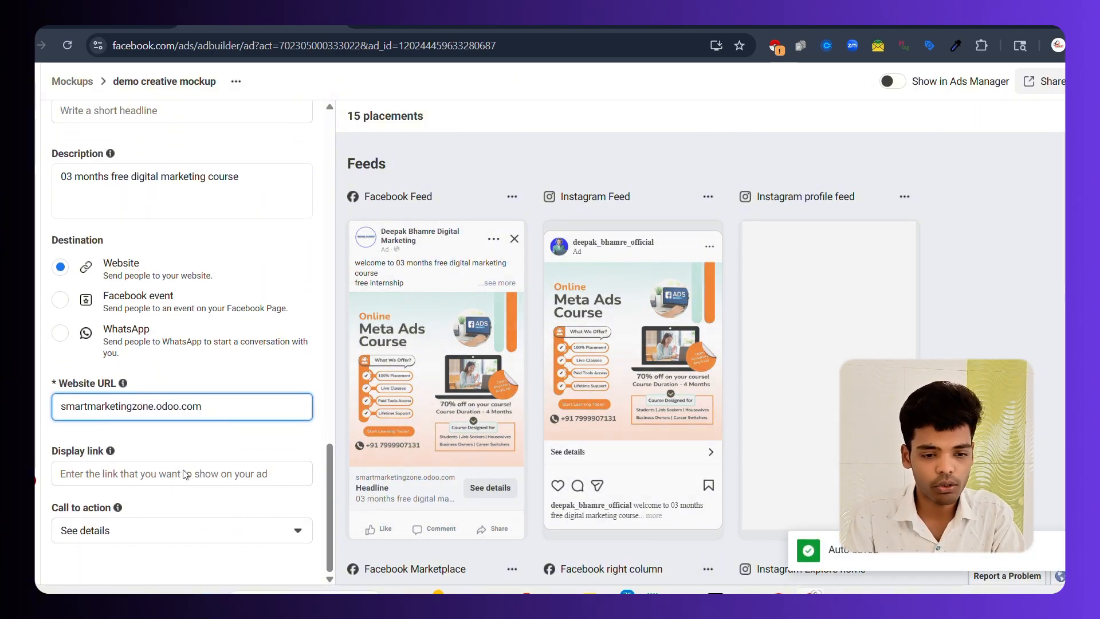
left_click(172, 530)
left_click(91, 452)
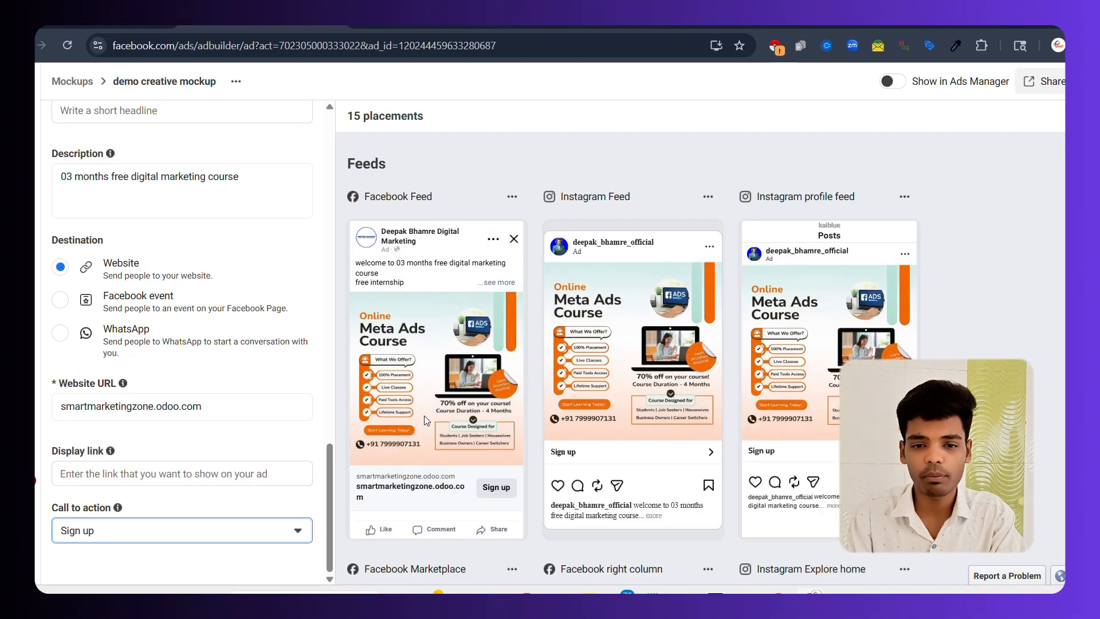
scroll(542, 338, "down", 10)
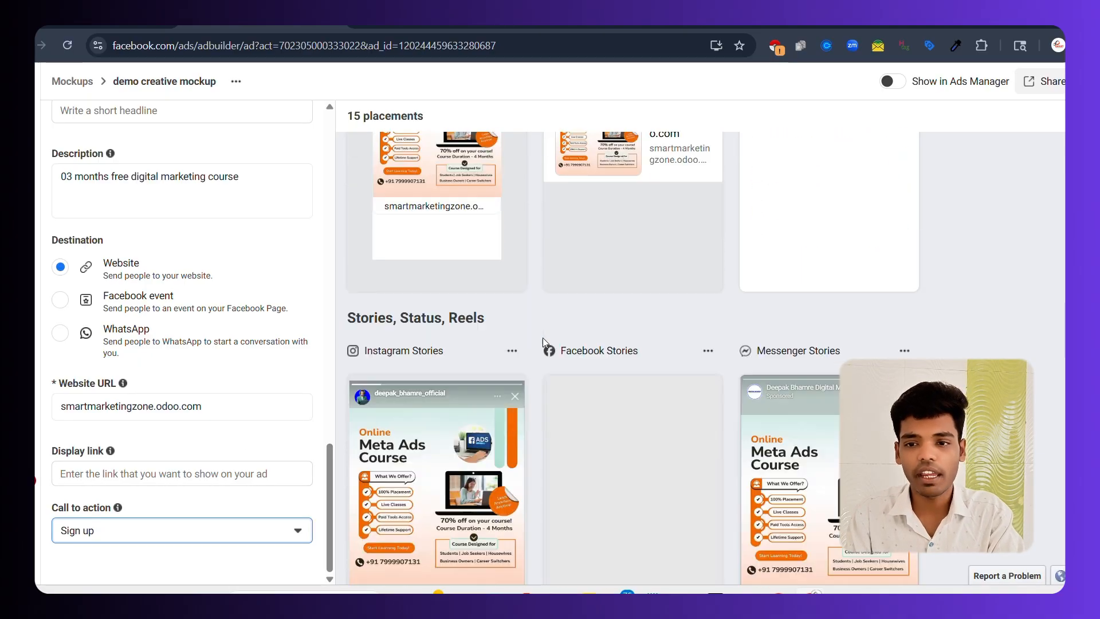
scroll(542, 338, "up", 10)
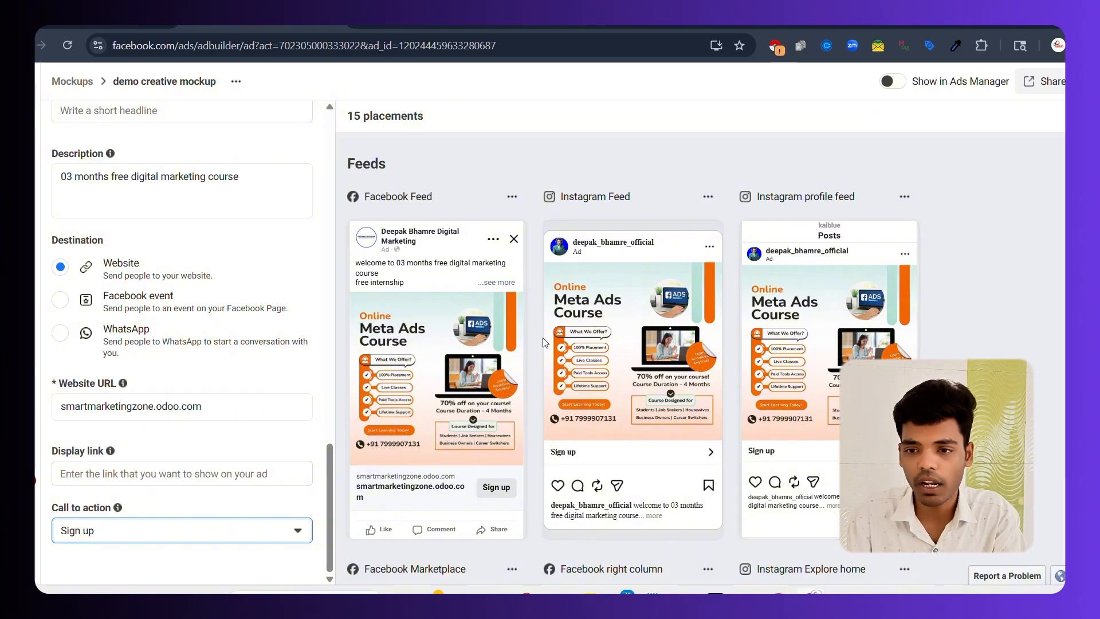
Turn on link sharing for the mockup preview, keep the link active for 30 days, and copy the link
left_click(1050, 86)
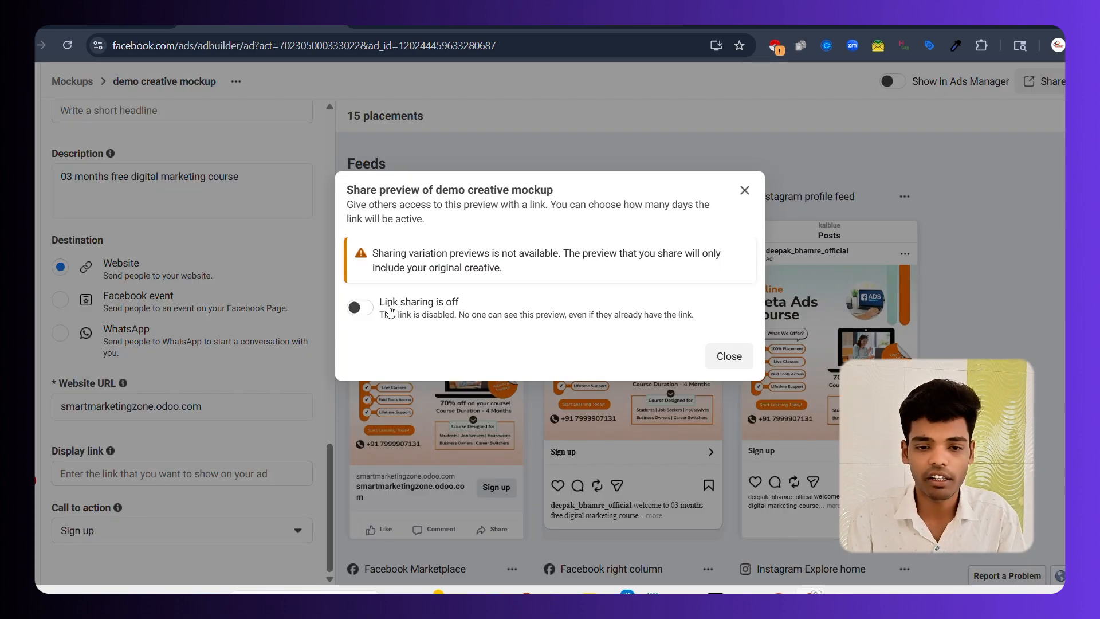
left_click(361, 310)
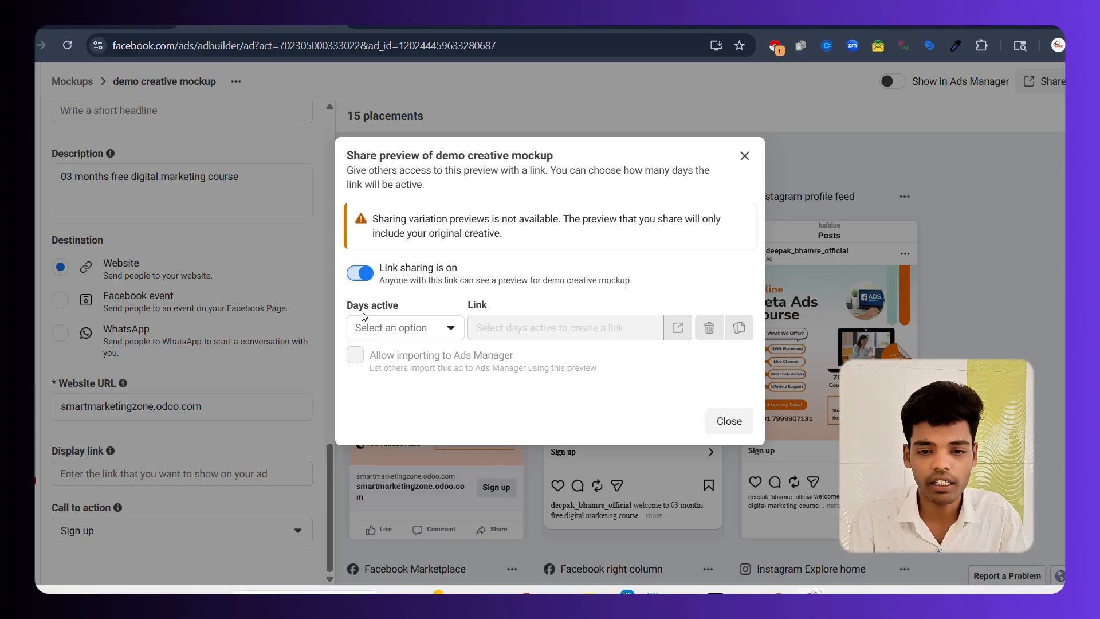
left_click(367, 324)
left_click(394, 387)
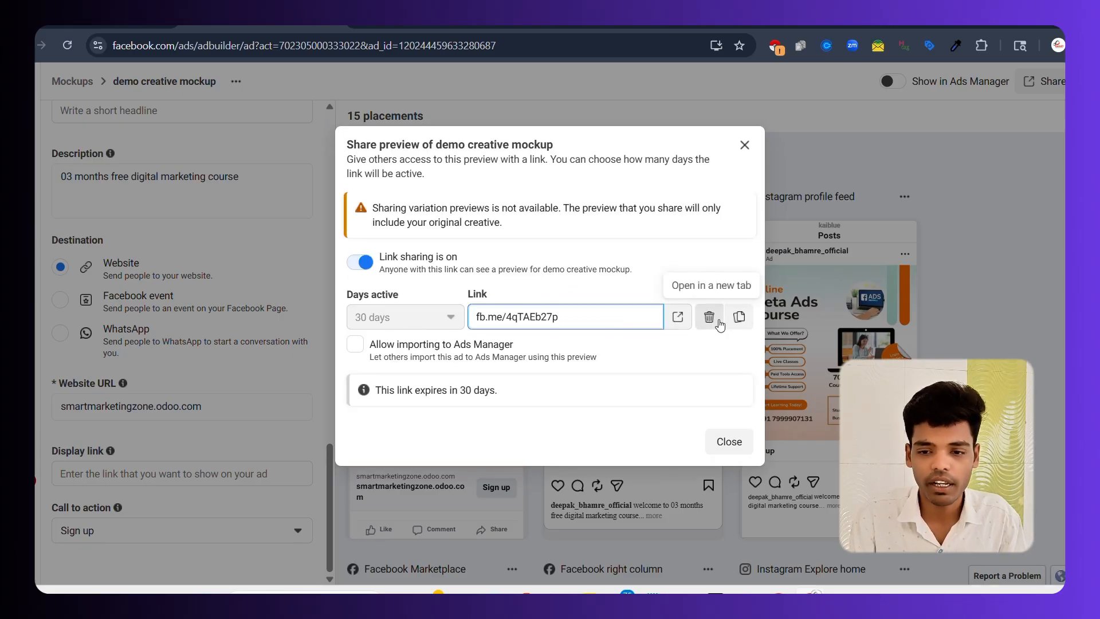
left_click(739, 316)
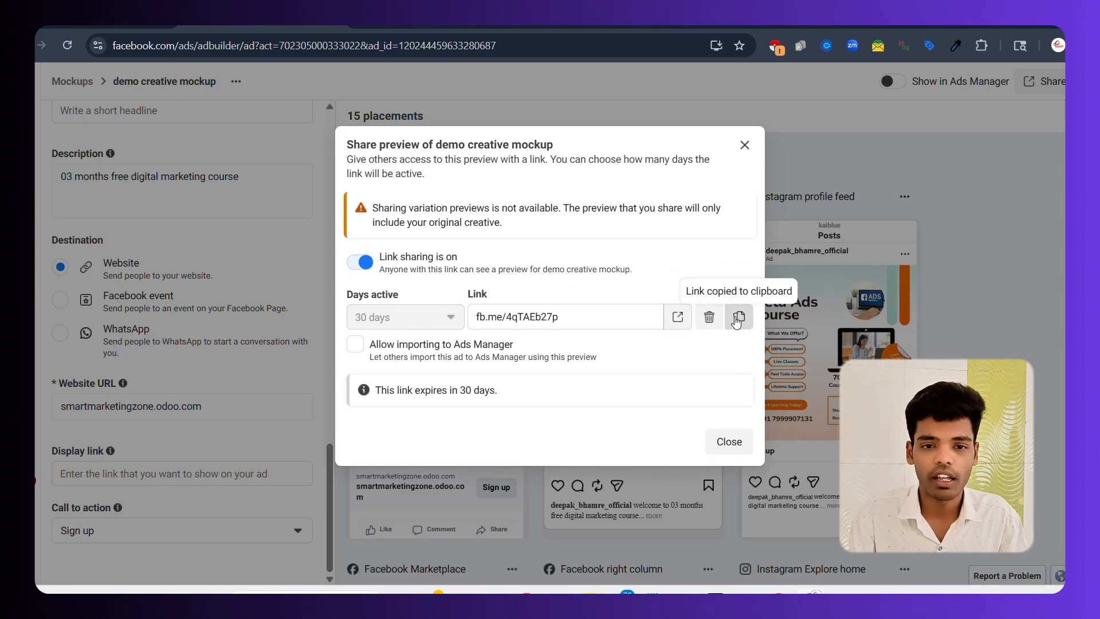
Open the copied preview link in a new browser tab to view the shared mockup
left_click(362, 71)
key("ctrl+t")
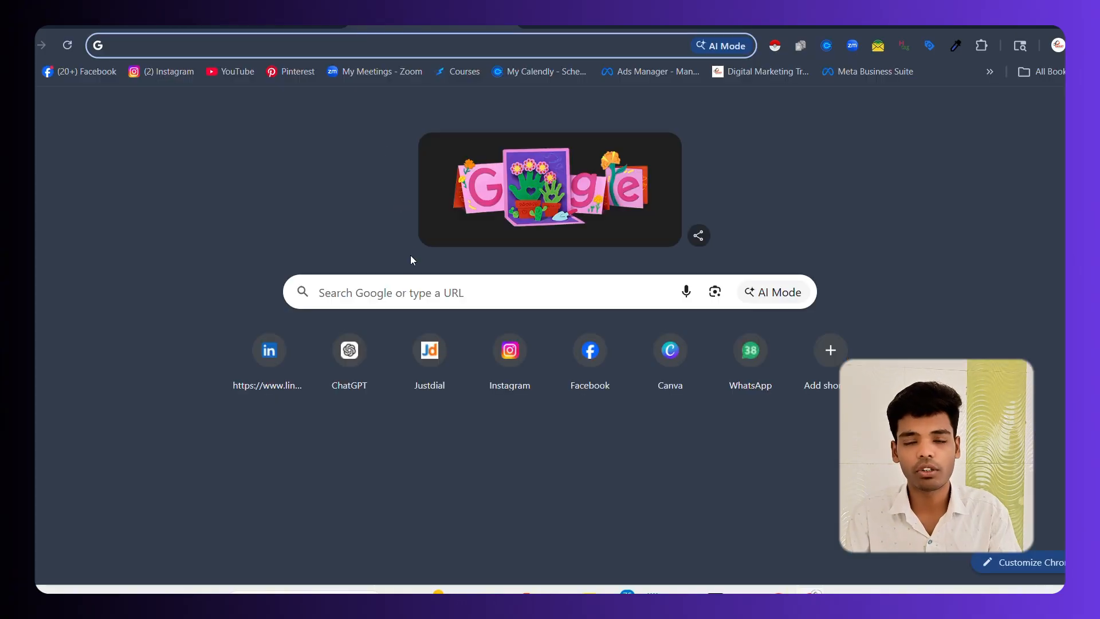
left_click(410, 302)
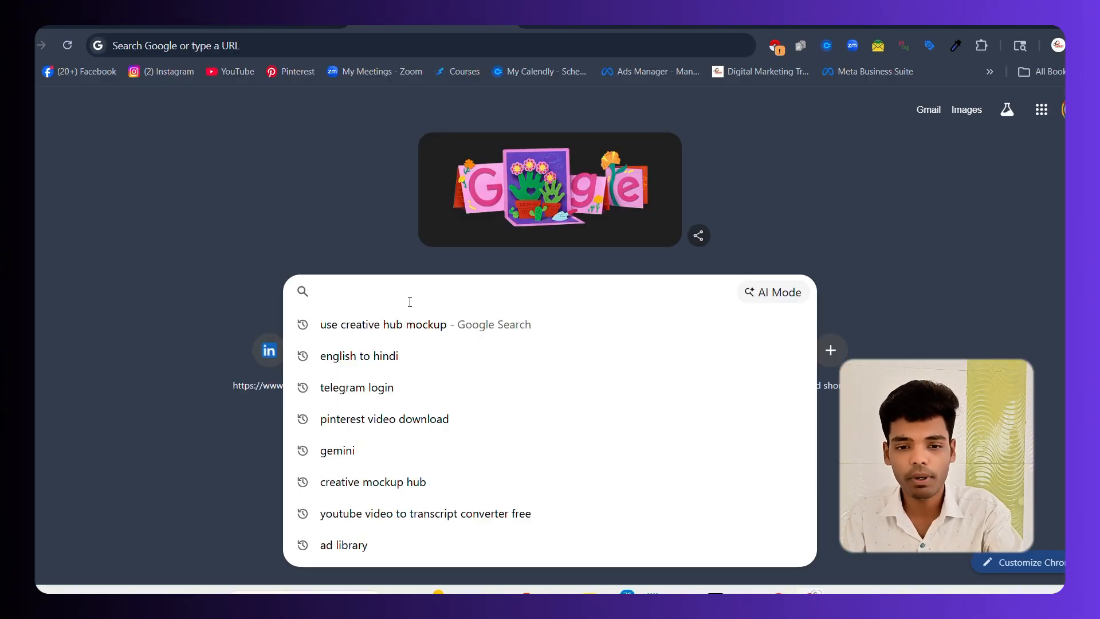
key("ctrl+v")
key("Return")
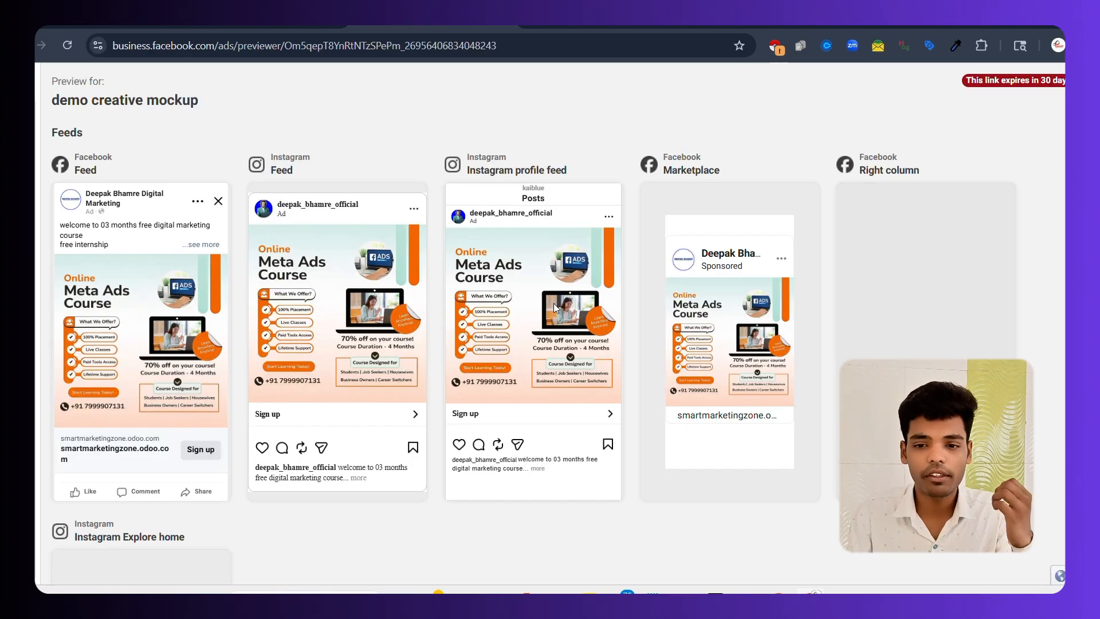
Look through the shared mockup's previews across feeds, stories, reels, search and apps placements, and close the preview
scroll(513, 270, "down", 10)
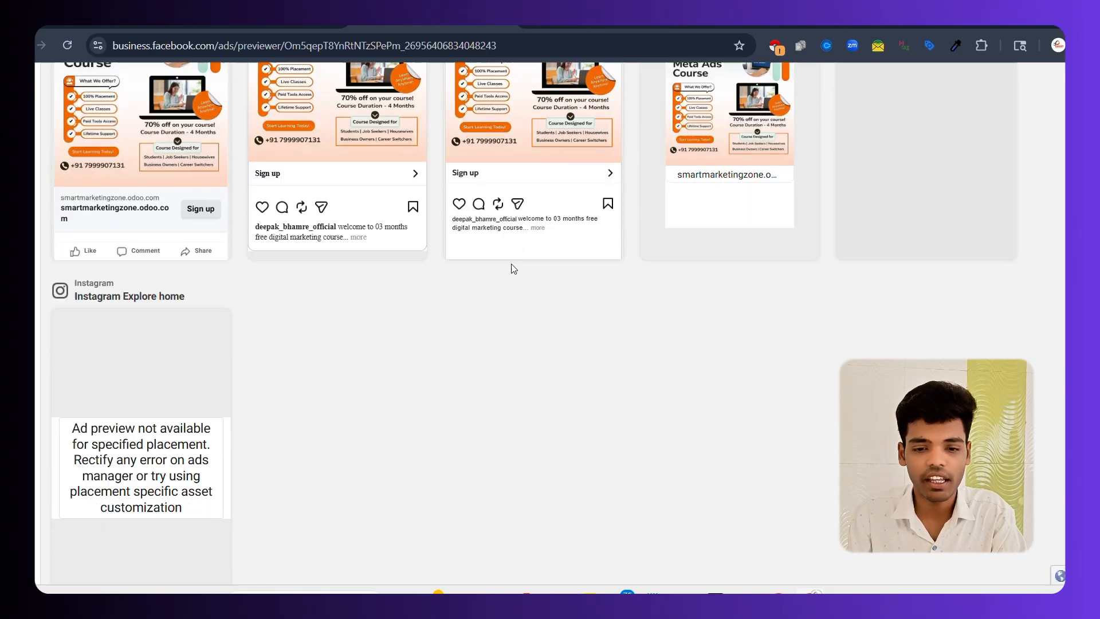
scroll(511, 268, "down", 15)
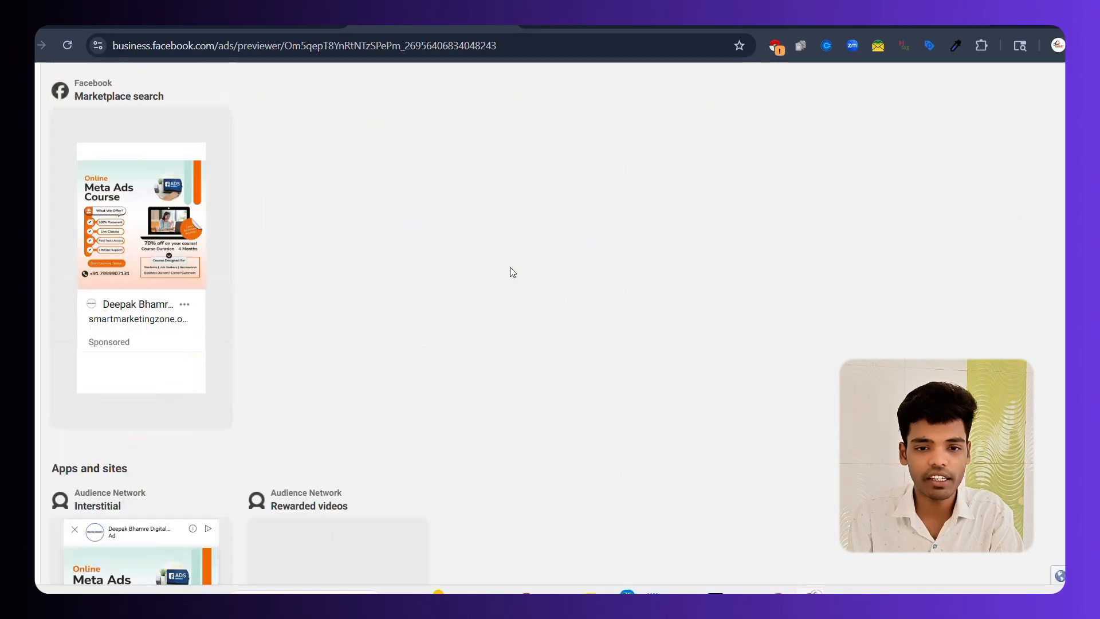
scroll(510, 269, "up", 20)
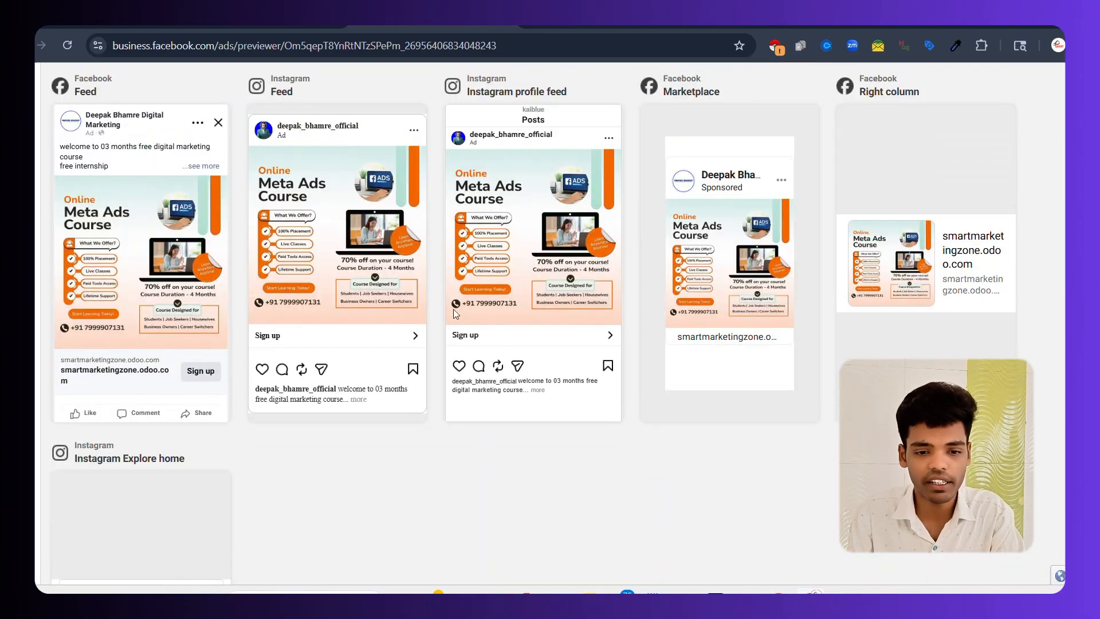
scroll(511, 306, "down", 5)
scroll(511, 306, "down", 5)
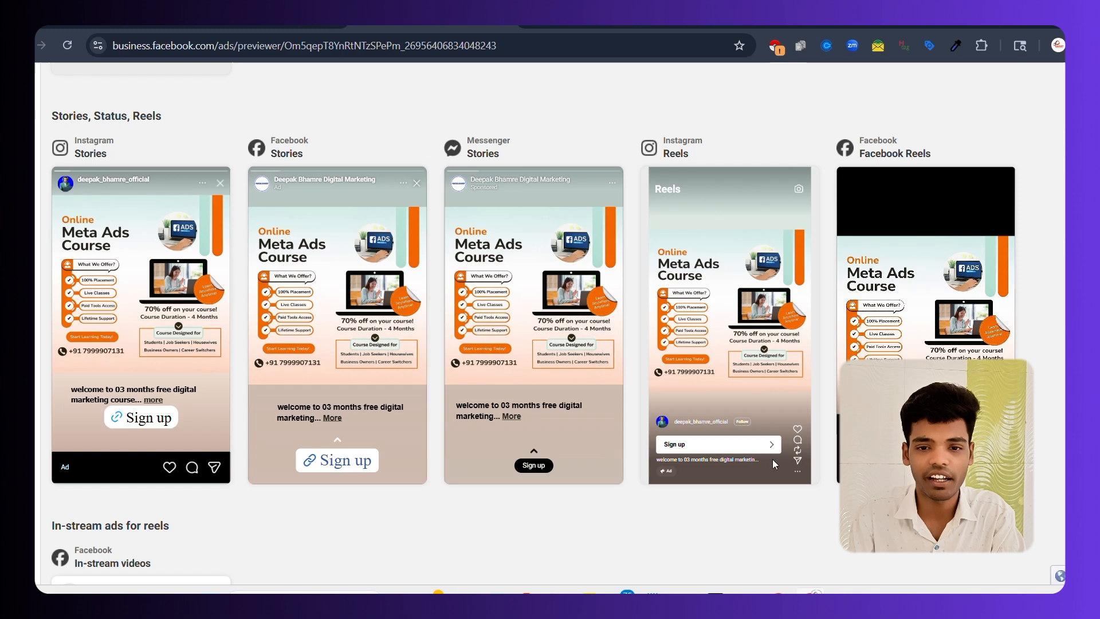
scroll(349, 283, "up", 6)
scroll(348, 283, "up", 6)
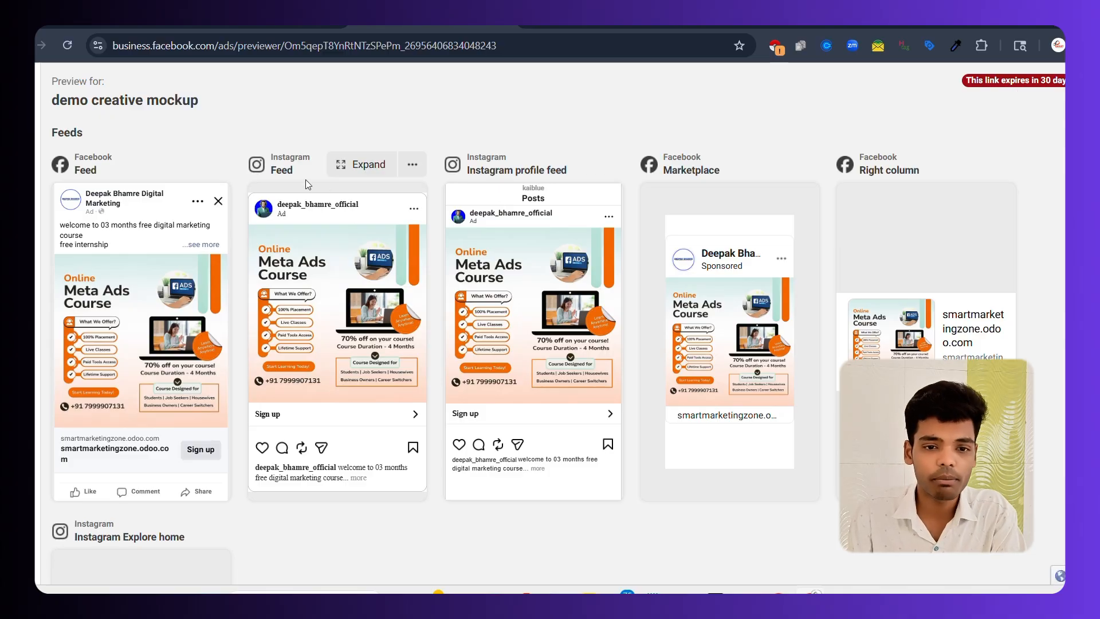
scroll(241, 172, "down", 1)
scroll(242, 172, "up", 1)
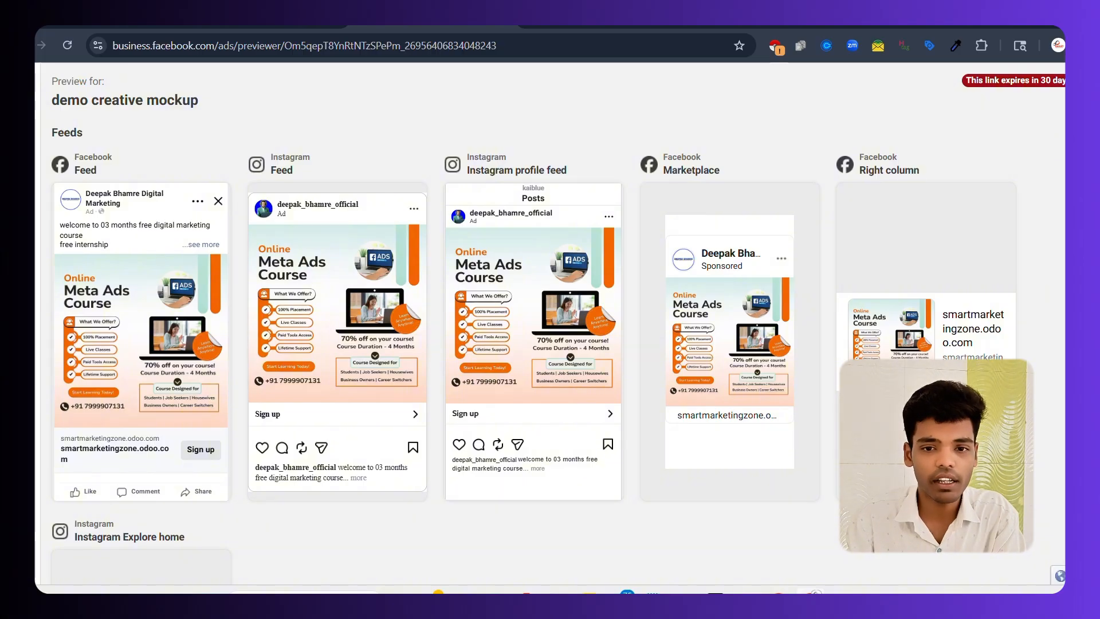
key("ctrl+w")
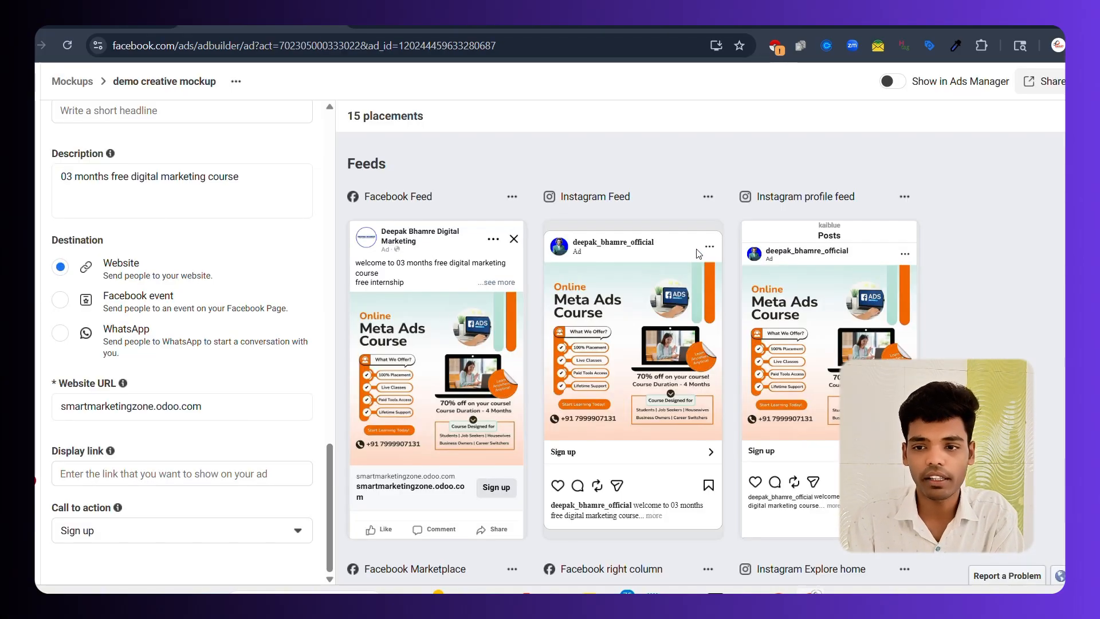
Allow importing to Ads Manager in the mockup's sharing settings and open the shared preview link
left_click(1041, 86)
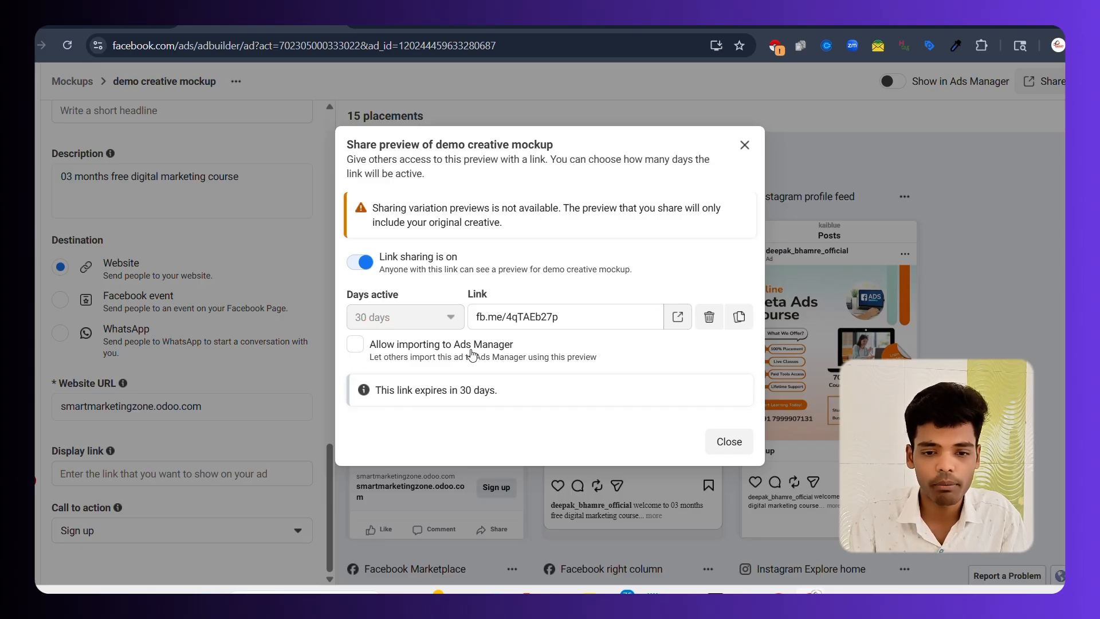
left_click(358, 347)
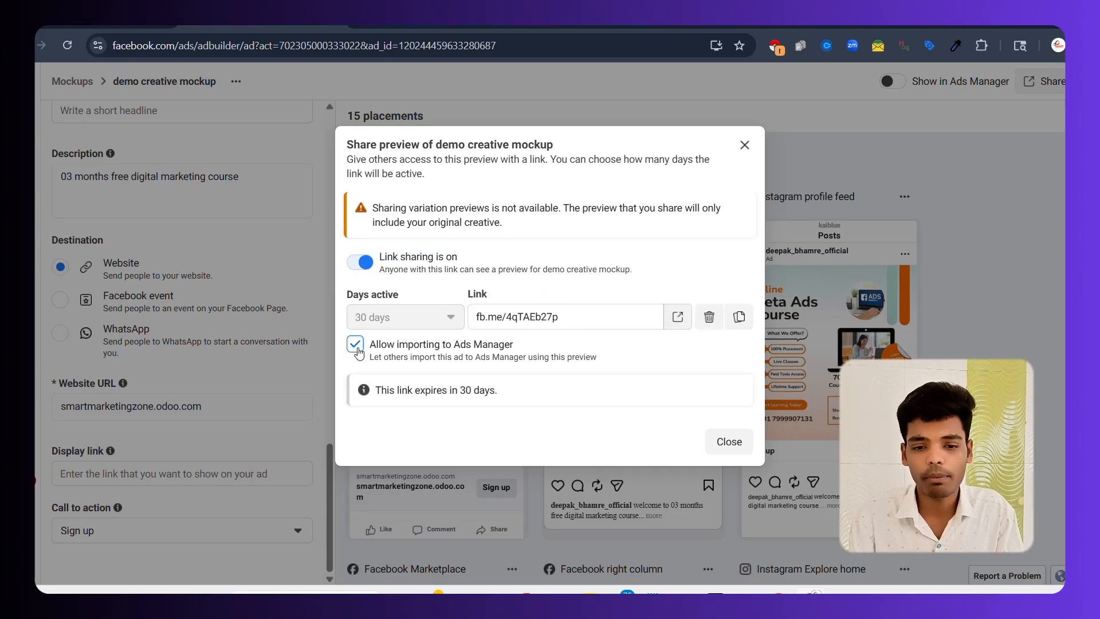
left_click(730, 320)
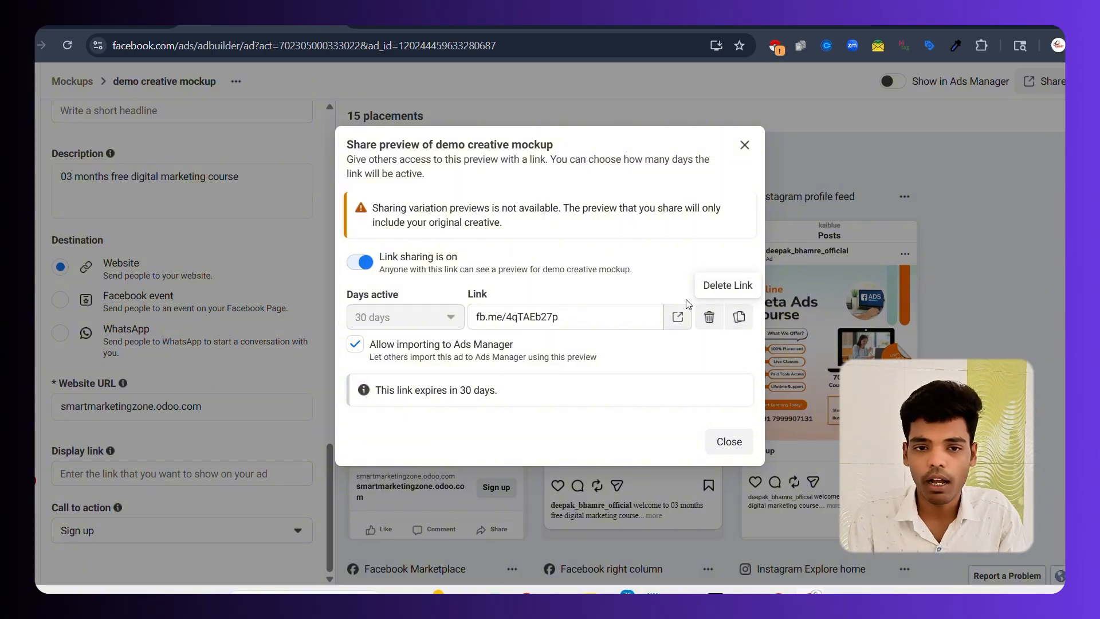
left_click(677, 316)
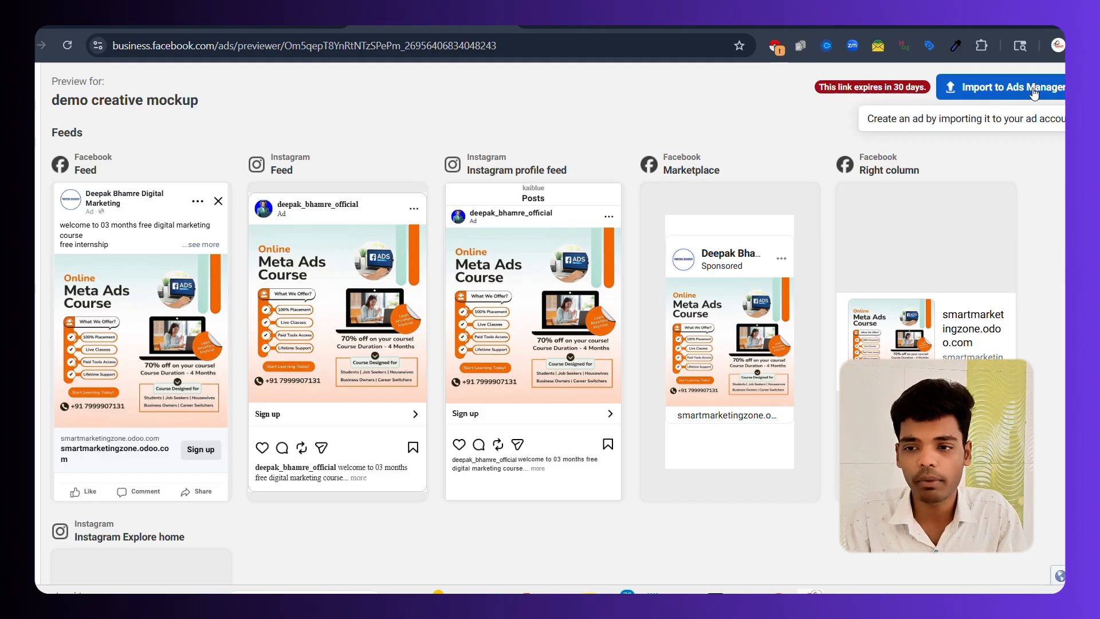
Import demo creative mockup into Ads Manager using the first ad account listed under personal accounts
left_click(980, 97)
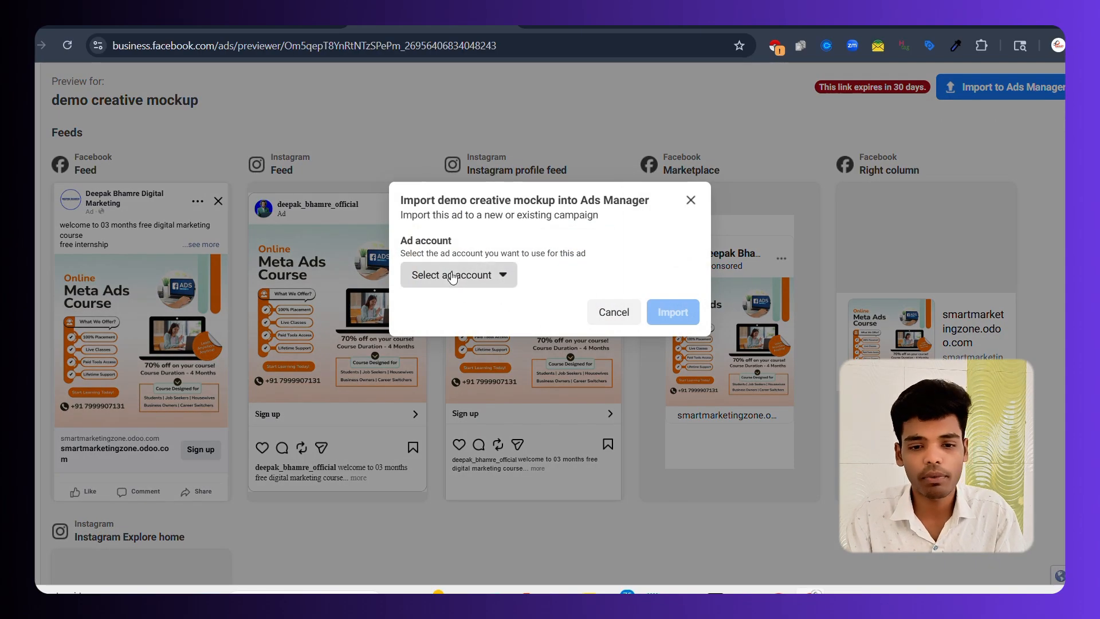
left_click(455, 274)
scroll(484, 411, "down", 1)
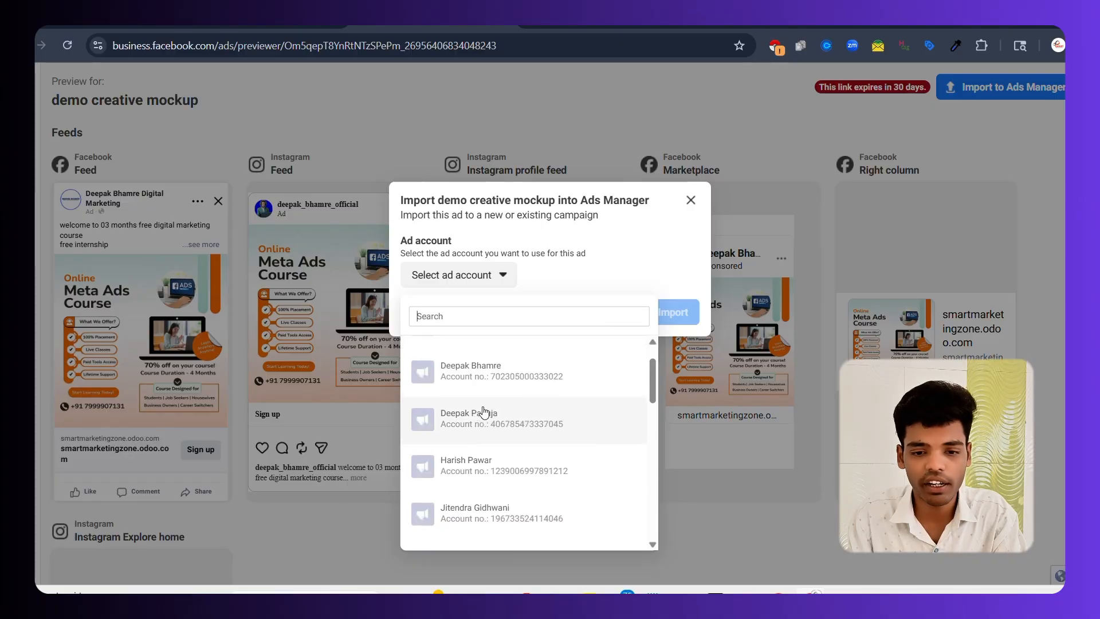
scroll(491, 385, "up", 1)
left_click(496, 385)
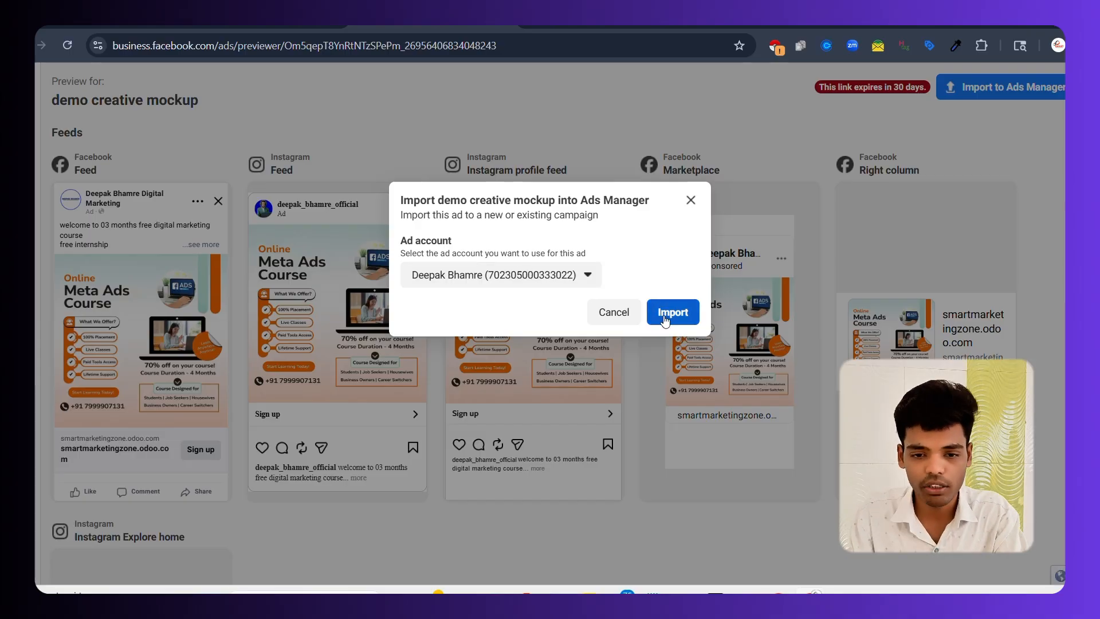
left_click(516, 275)
scroll(510, 444, "down", 1)
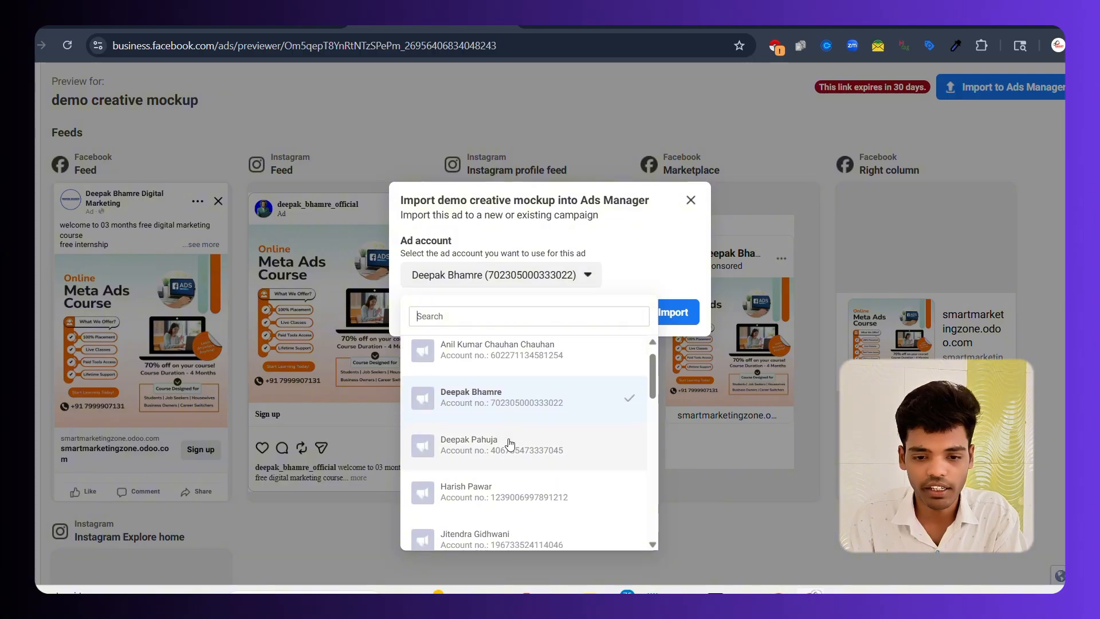
scroll(510, 444, "down", 1)
scroll(518, 441, "up", 2)
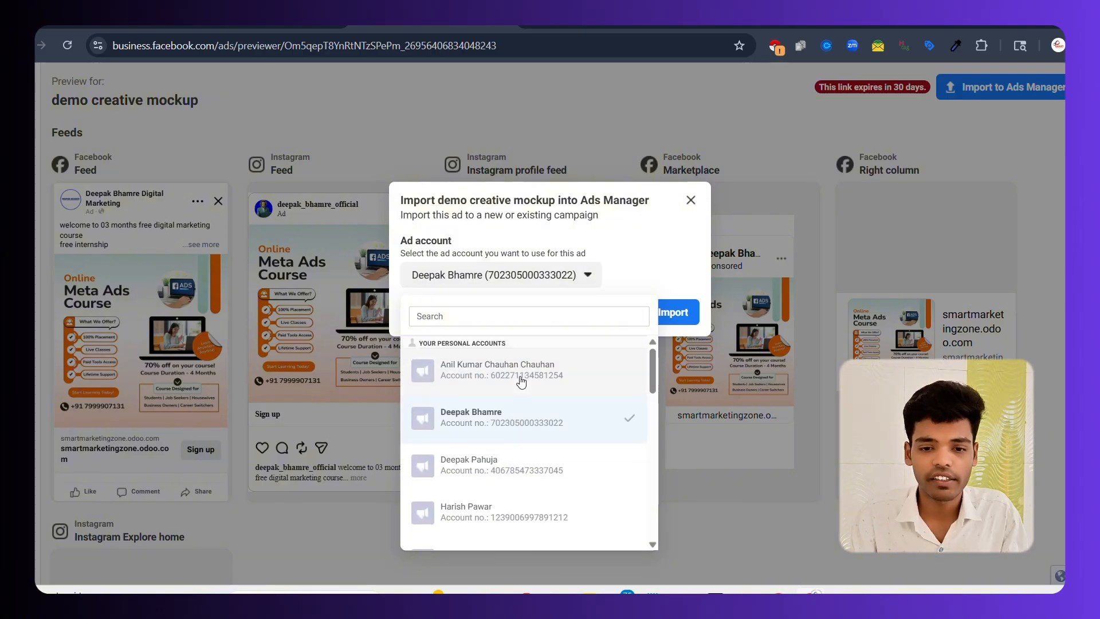
left_click(492, 368)
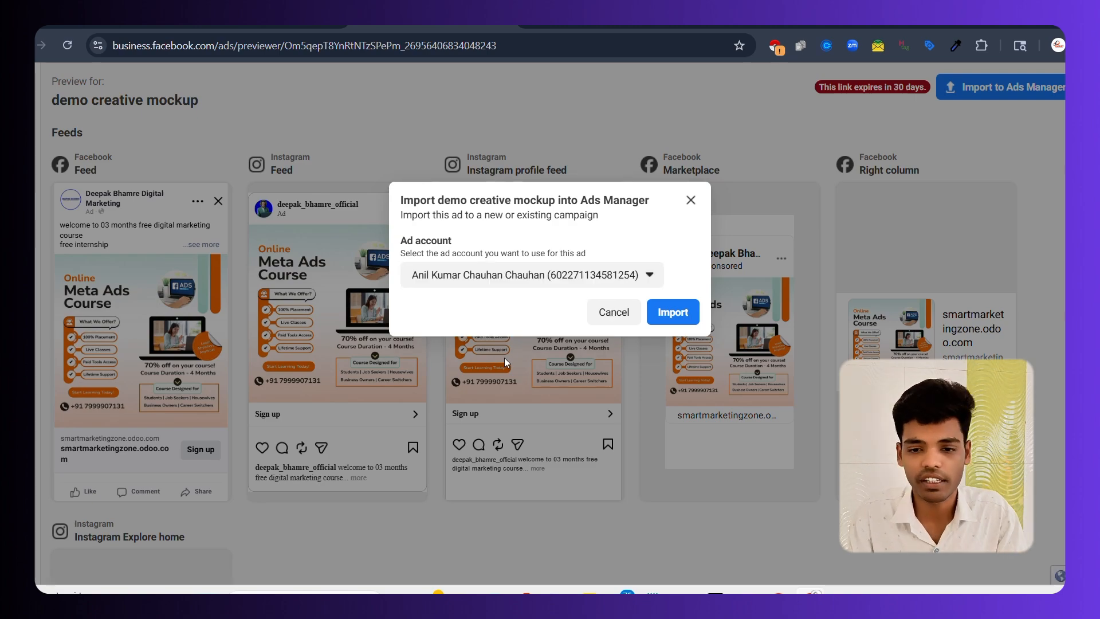
left_click(673, 312)
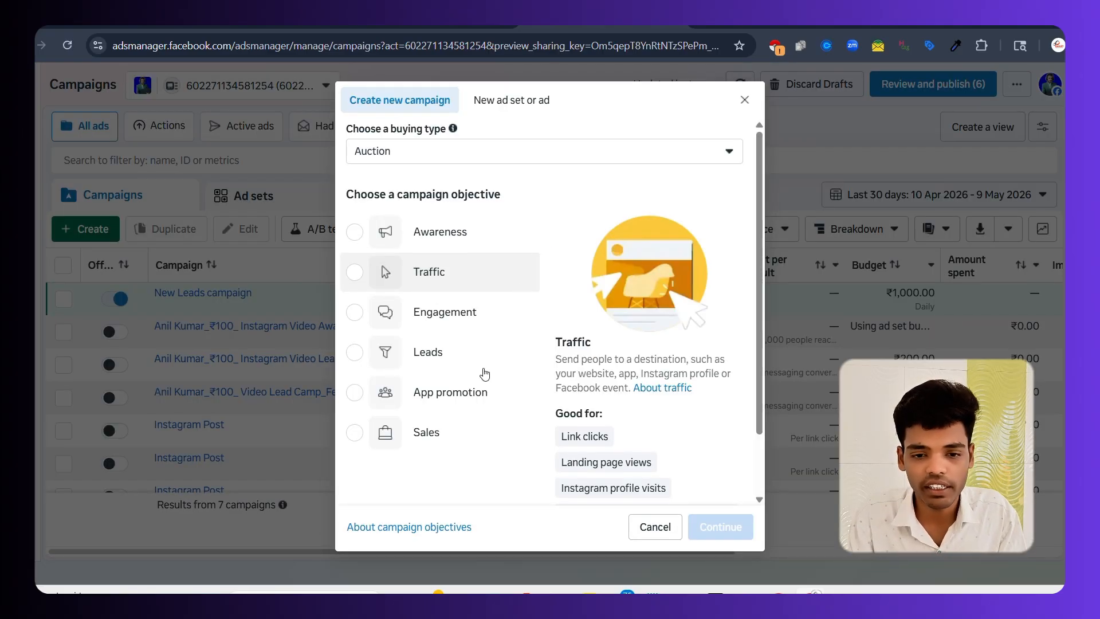
Create a new auction campaign with the Leads objective for the imported mockup and look over its campaign settings
left_click(463, 359)
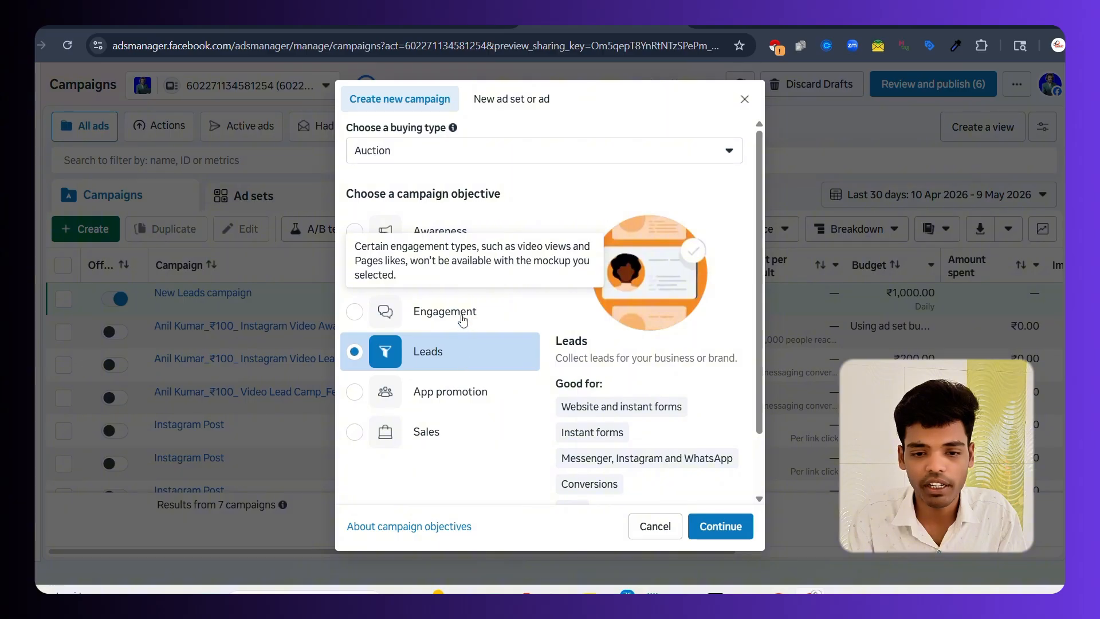
left_click(724, 524)
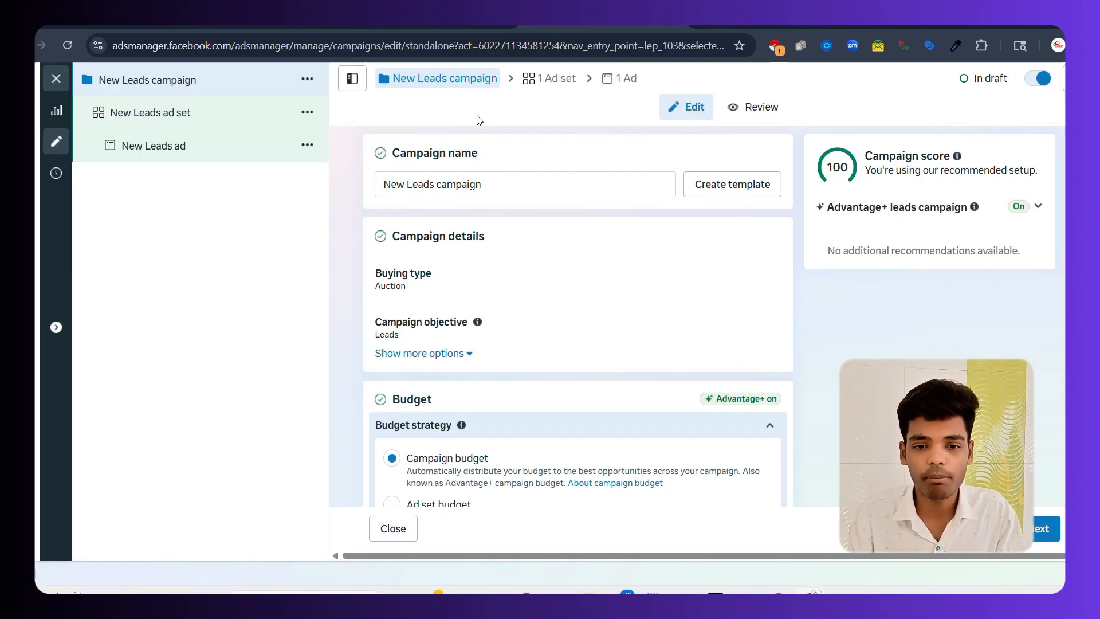
scroll(507, 372, "down", 3)
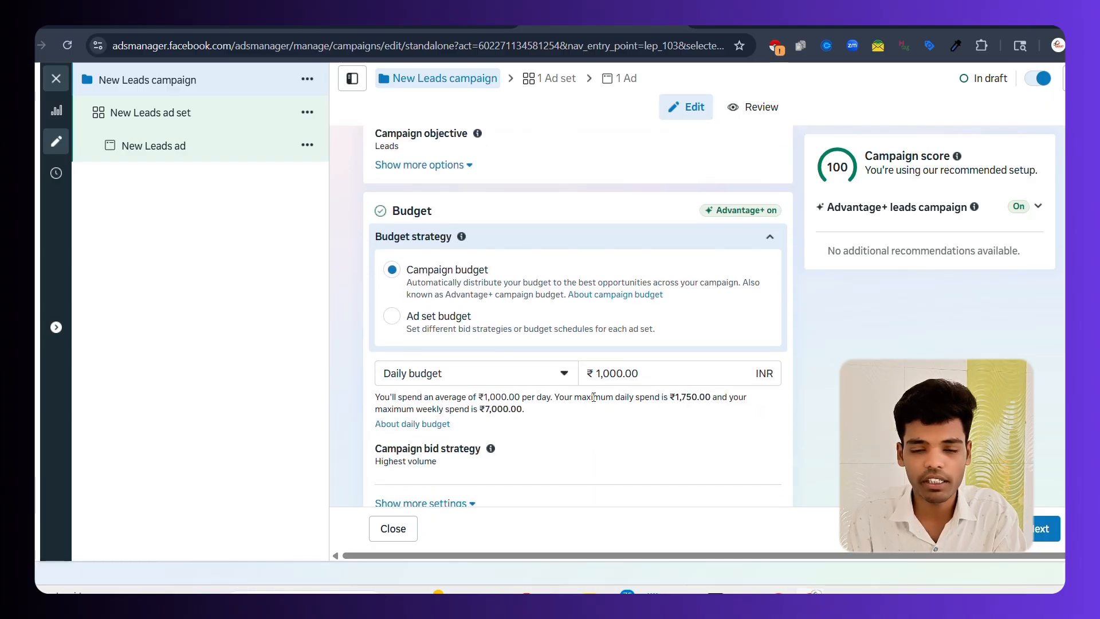
scroll(515, 258, "up", 3)
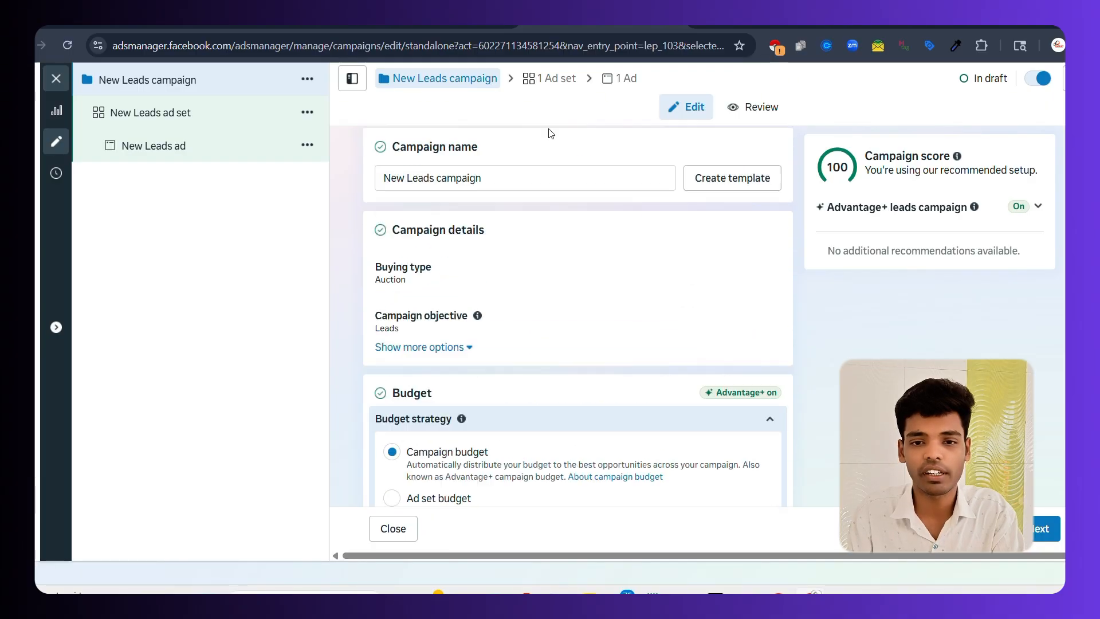
Go through the ad set to the New Leads ad and examine its ad setup, creative media and placement previews
left_click(552, 82)
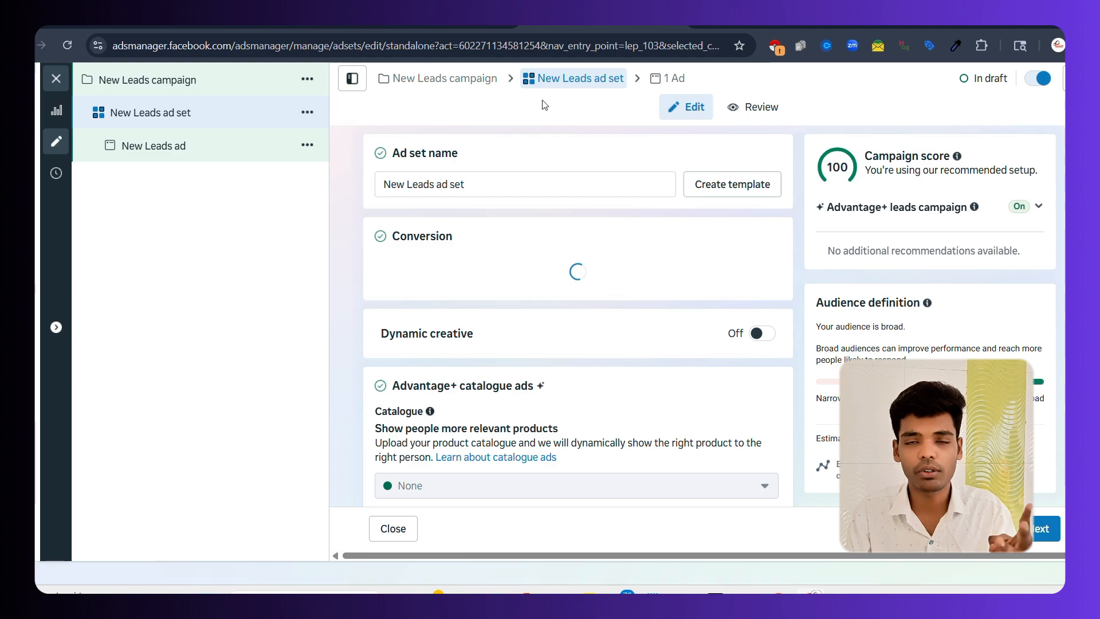
left_click(669, 76)
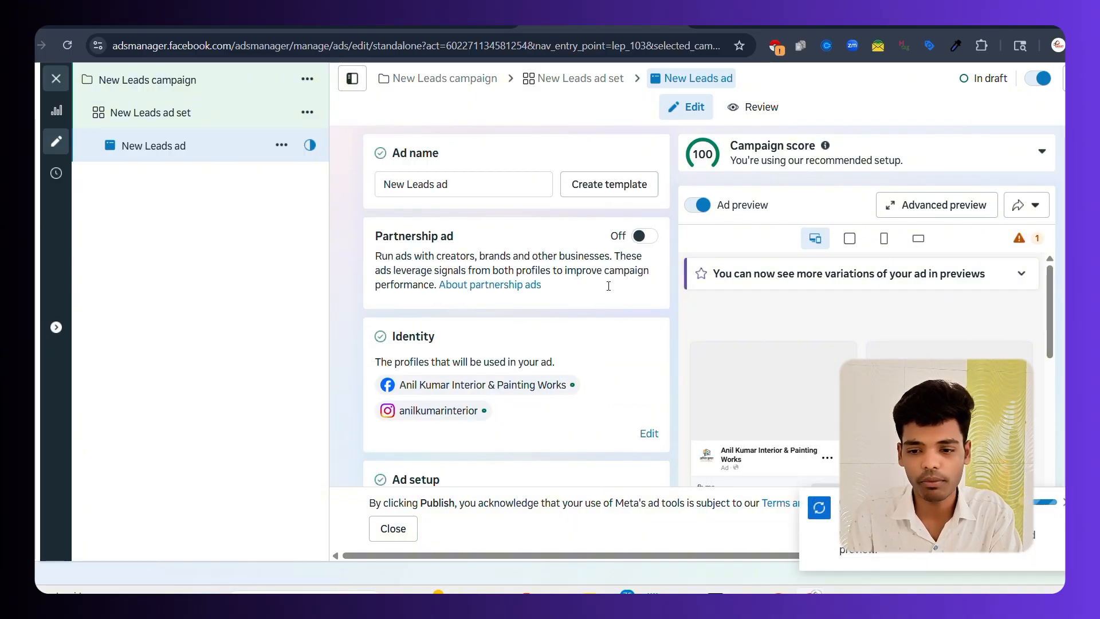
scroll(609, 286, "down", 4)
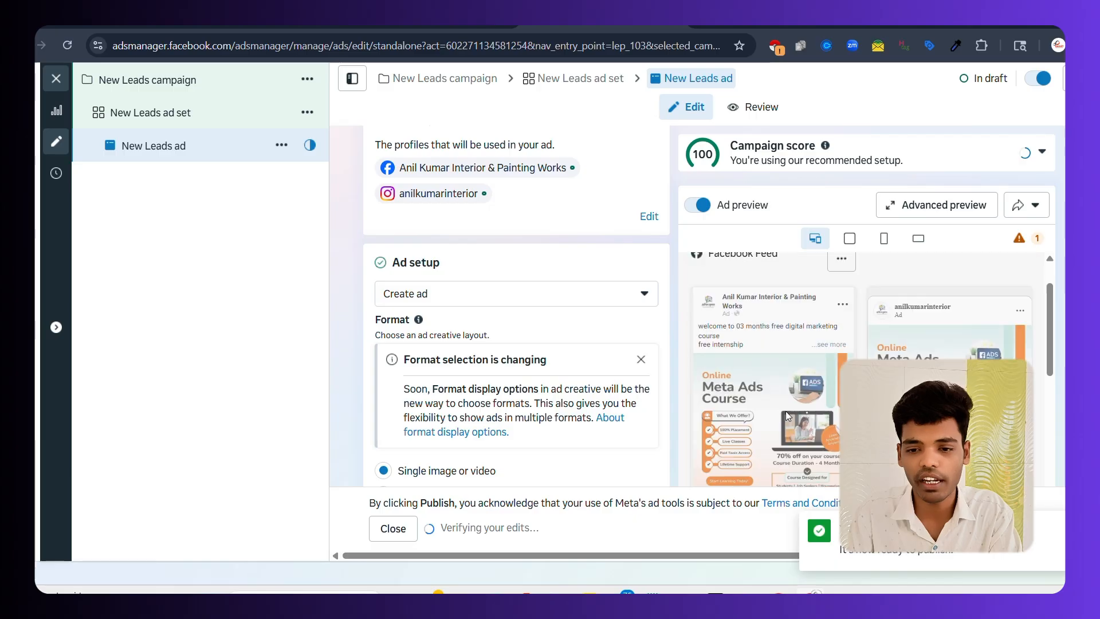
scroll(785, 411, "down", 1)
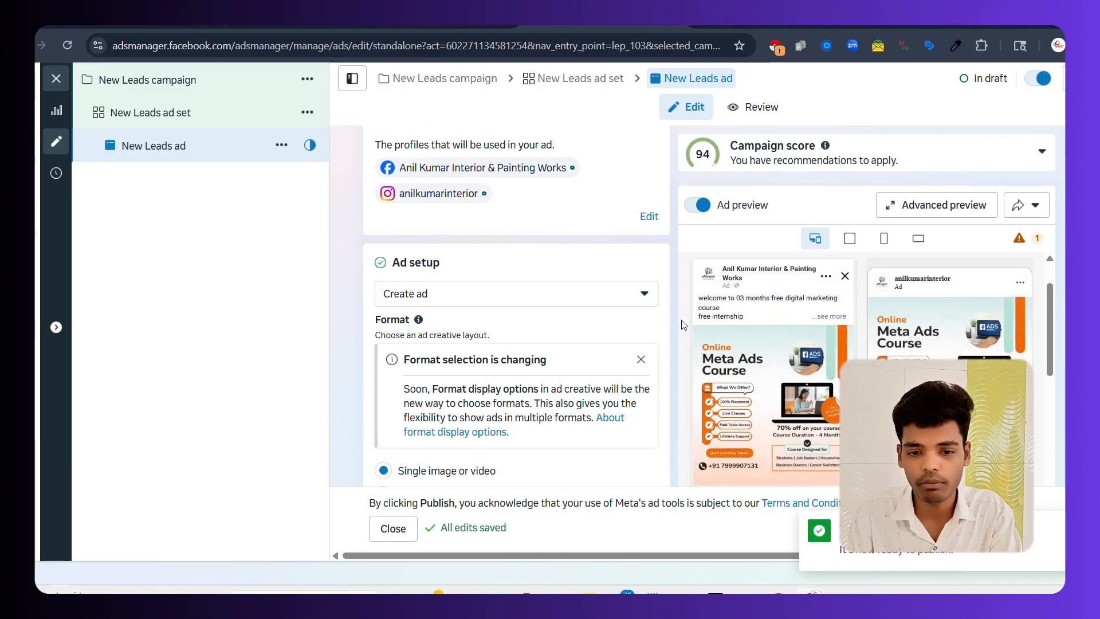
scroll(622, 334, "down", 15)
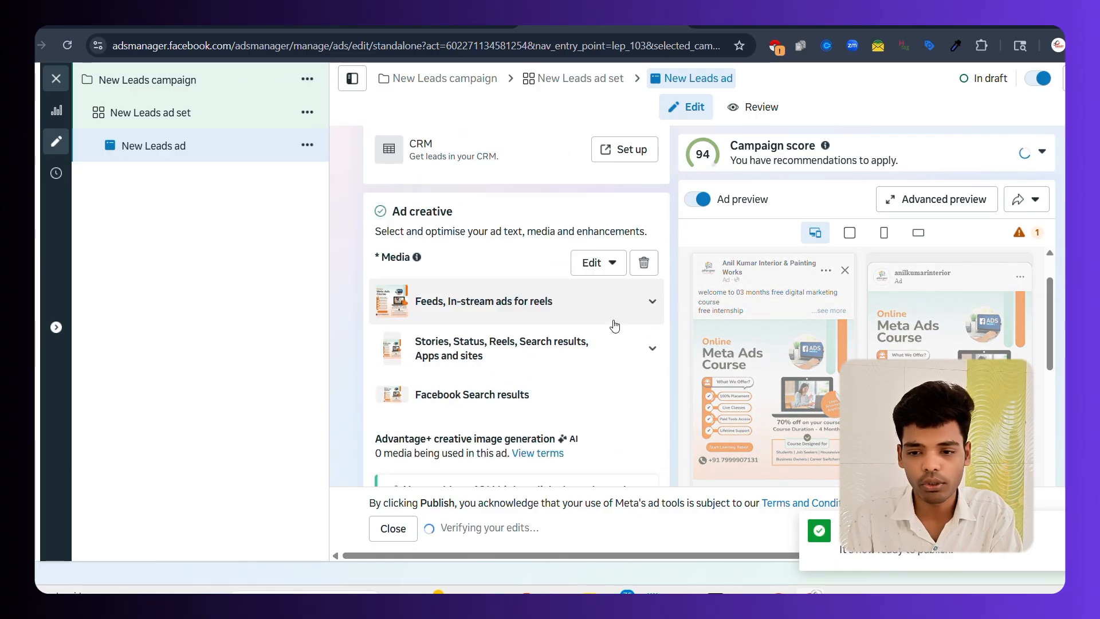
scroll(699, 327, "down", 5)
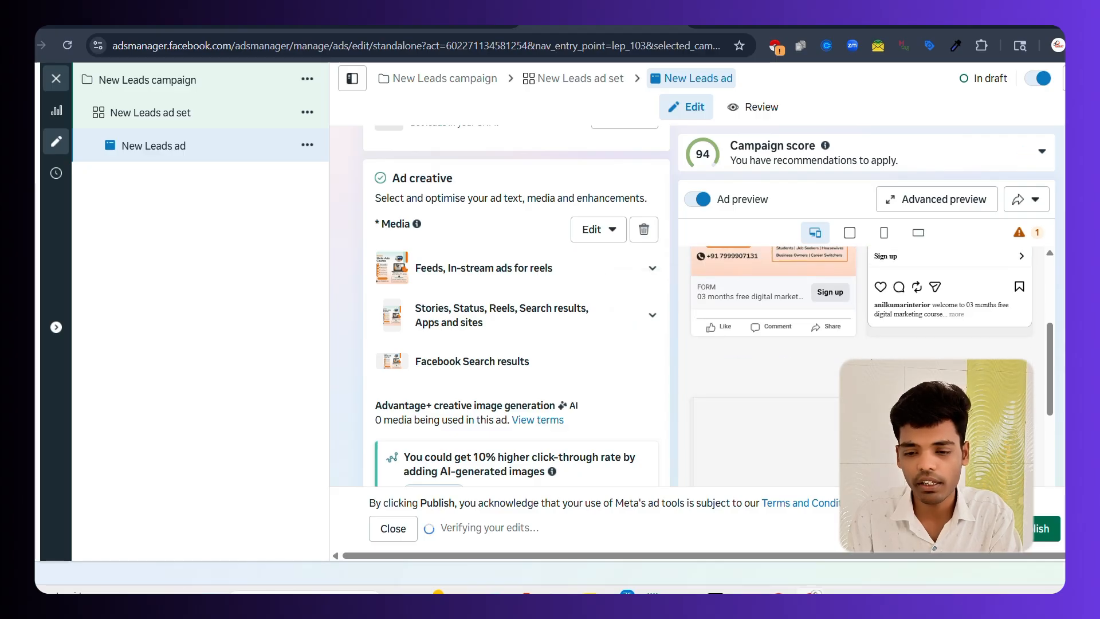
scroll(756, 397, "down", 3)
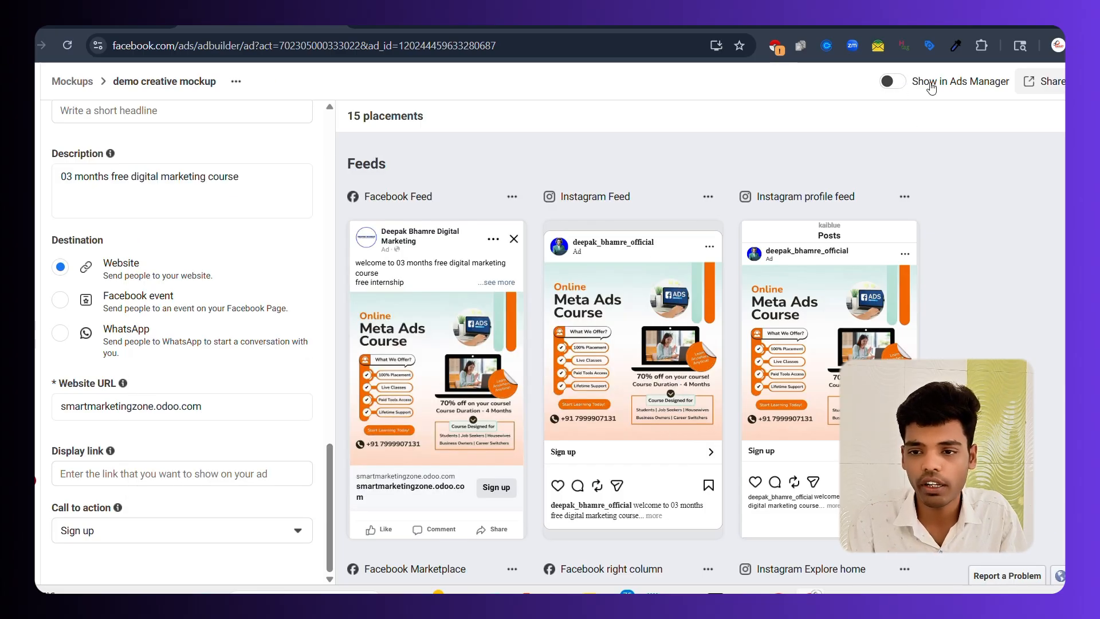
Turn on Show in Ads Manager for the Creative Hub mockup and try to select it in the original leads ad's setup
left_click(892, 83)
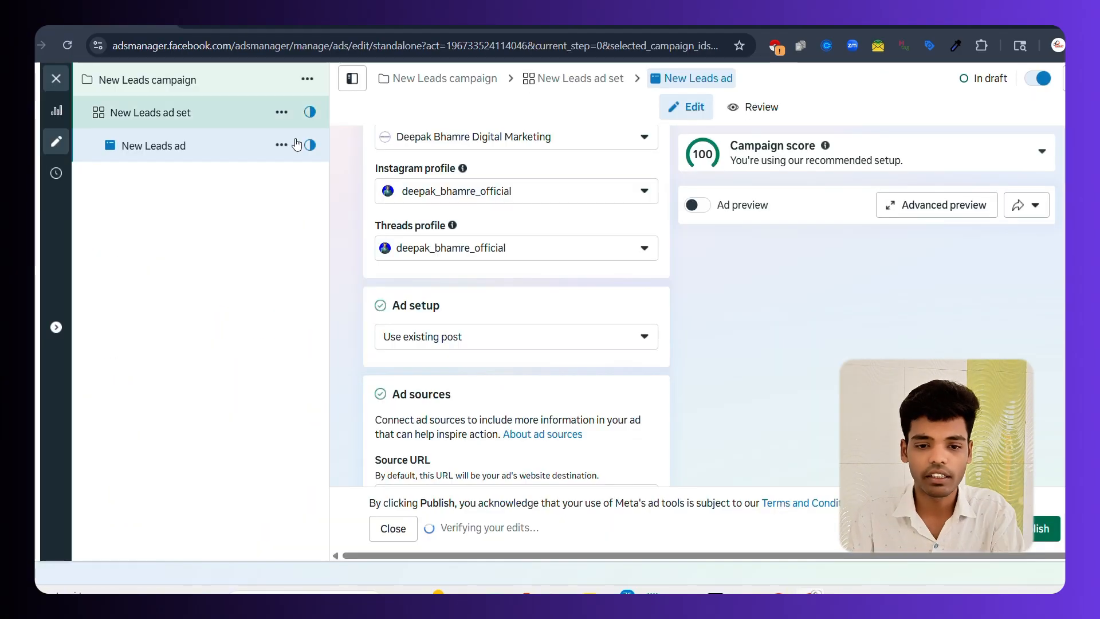
left_click(473, 338)
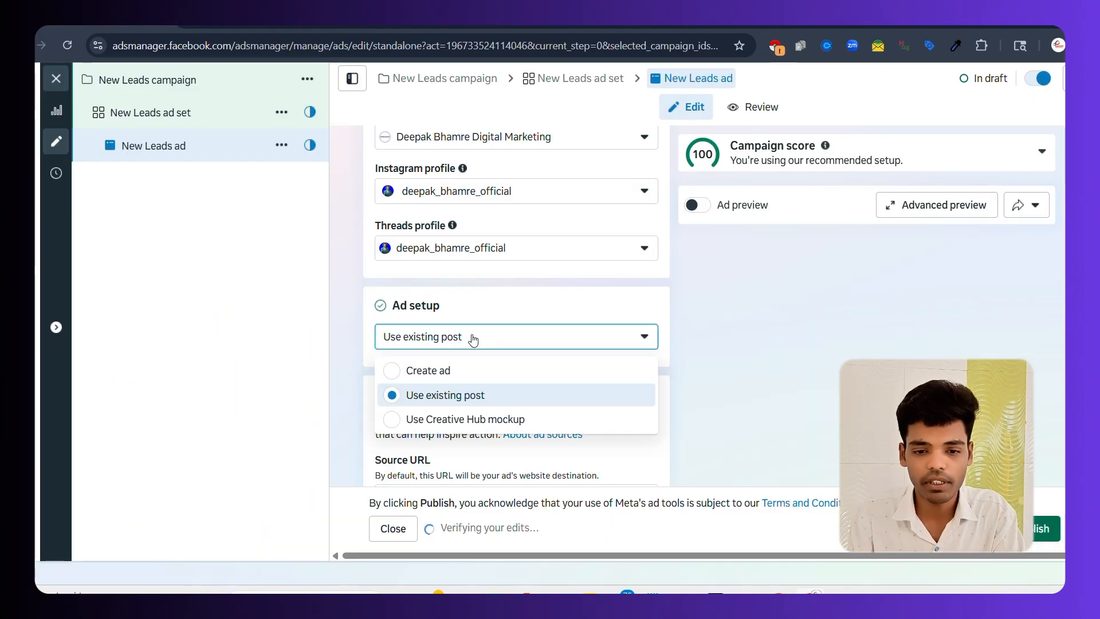
left_click(449, 418)
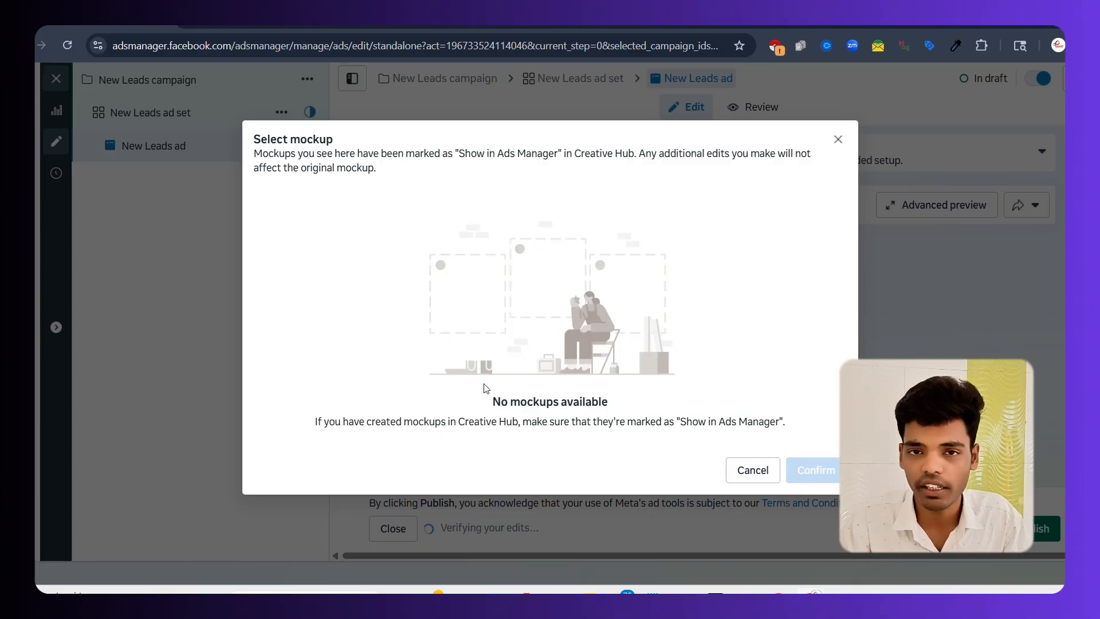
left_click(750, 475)
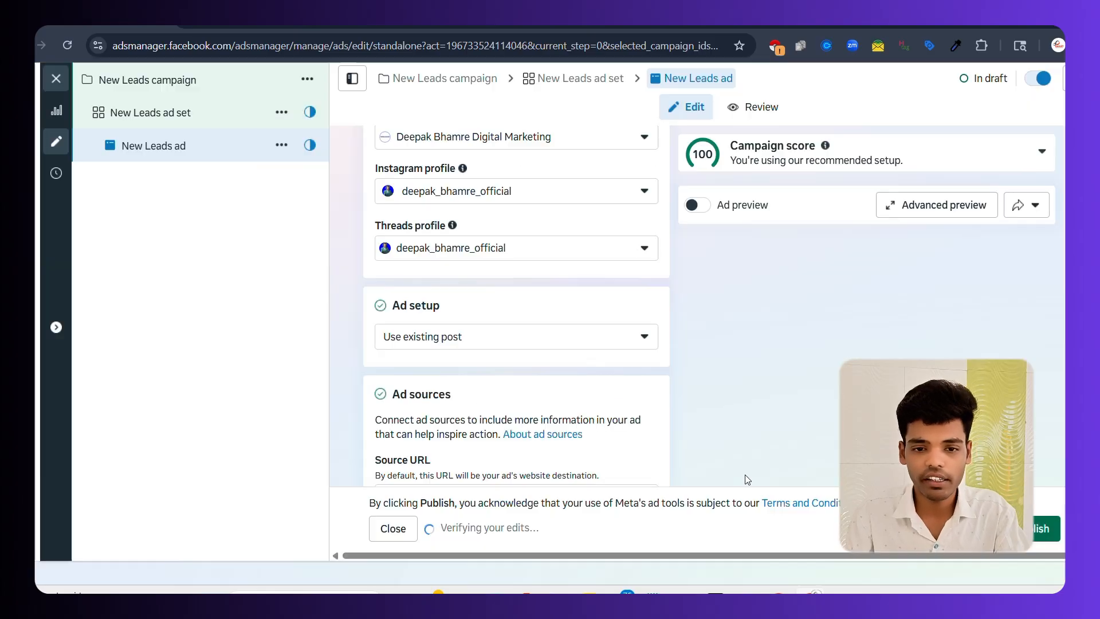
left_click(458, 344)
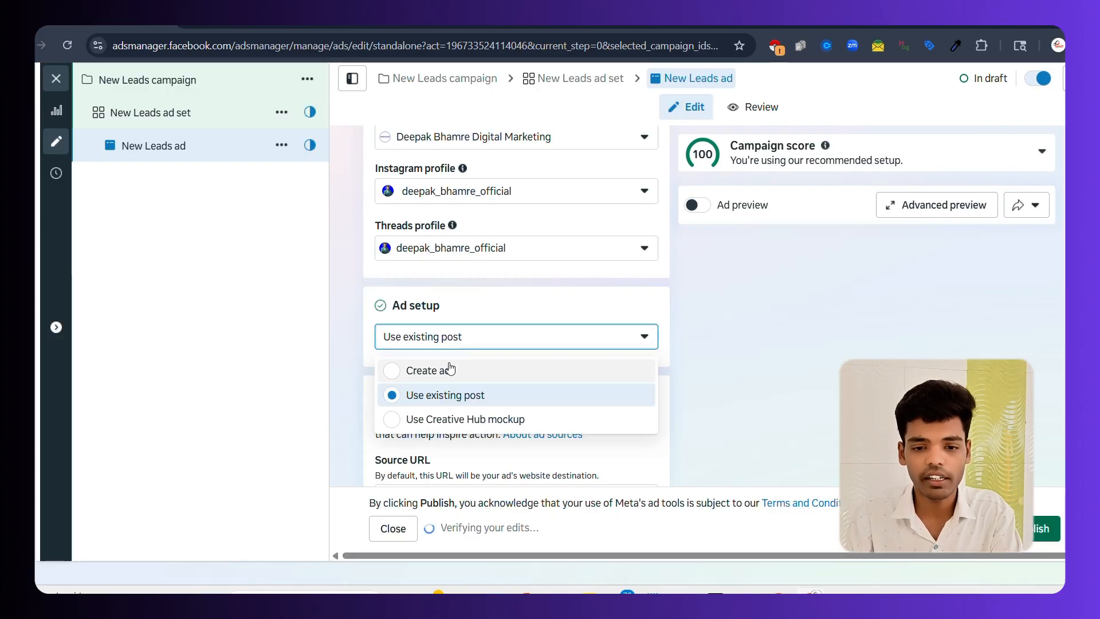